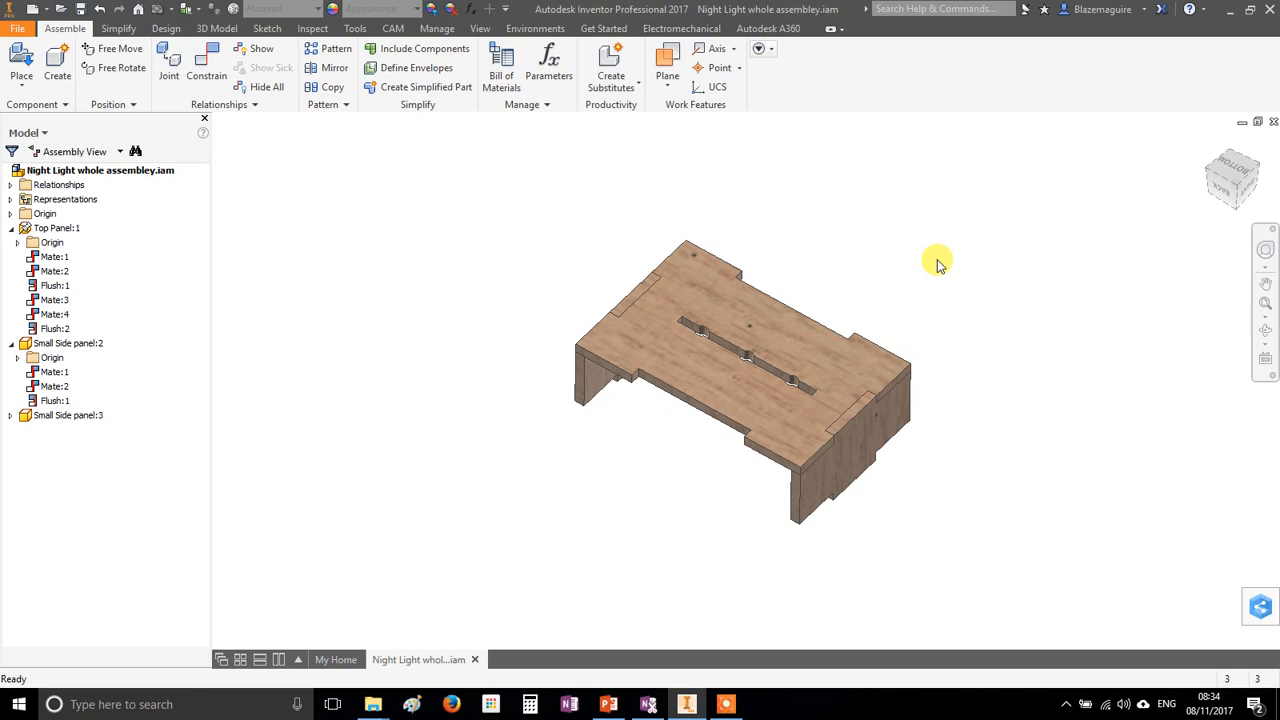
# - Set the face-on view of the slotted top panel as the Top view
pyautogui.scroll(-2, 898, 313)
pyautogui.scroll(3, 900, 306)
pyautogui.keyDown('shift'); pyautogui.moveTo(1000, 437); pyautogui.dragTo(737, 271, button='middle'); pyautogui.keyUp('shift')
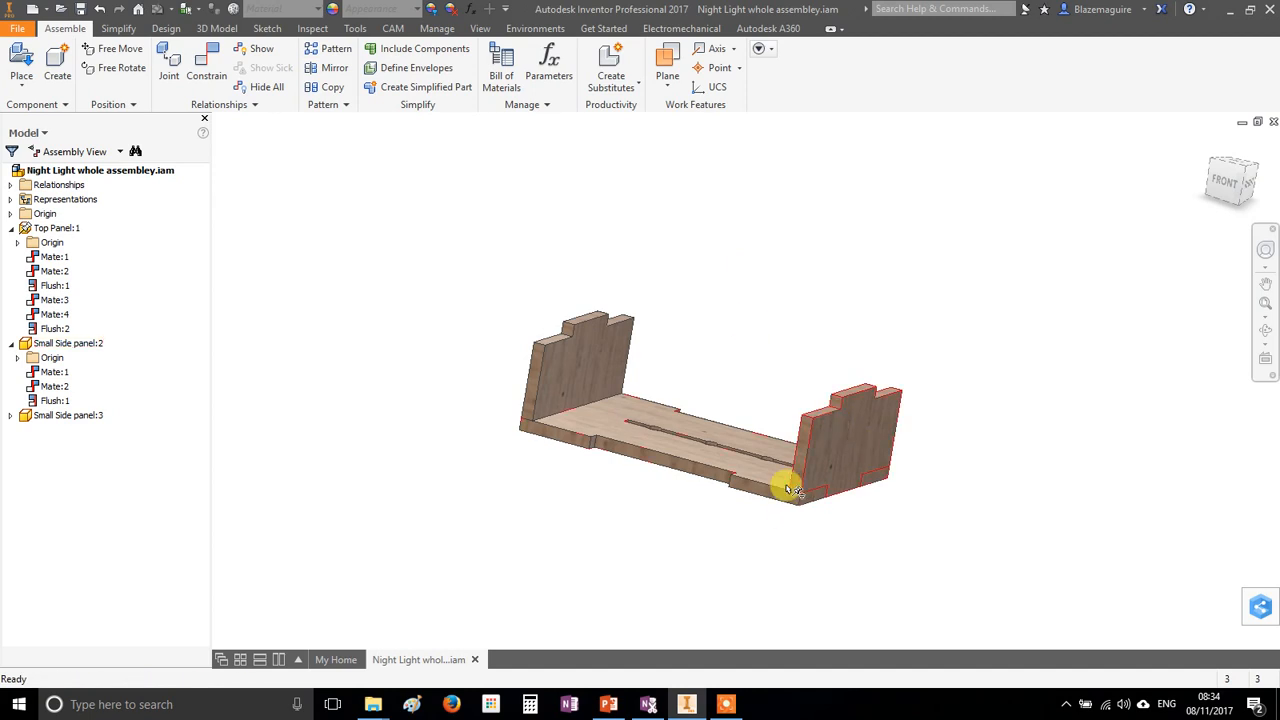
pyautogui.keyDown('shift'); pyautogui.moveTo(817, 460); pyautogui.dragTo(665, 424, button='middle'); pyautogui.keyUp('shift')
pyautogui.keyDown('shift'); pyautogui.moveTo(914, 366); pyautogui.dragTo(871, 337, button='middle'); pyautogui.keyUp('shift')
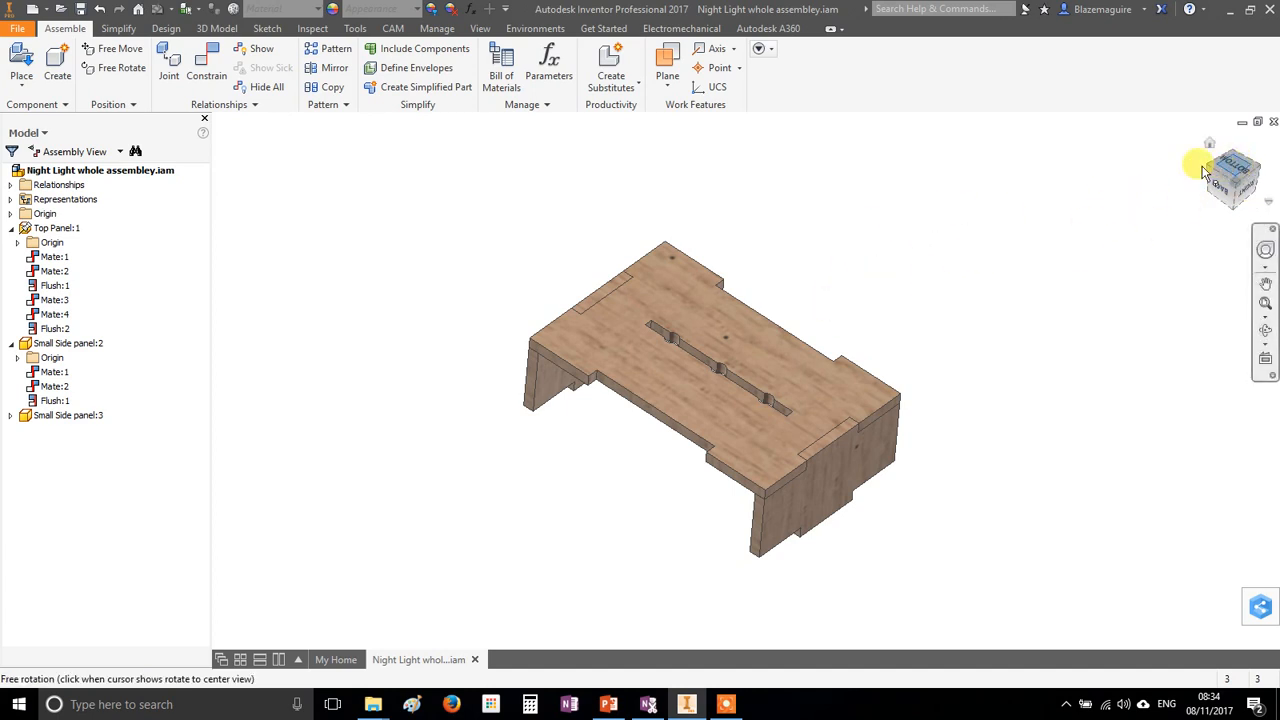
pyautogui.click(1236, 167)
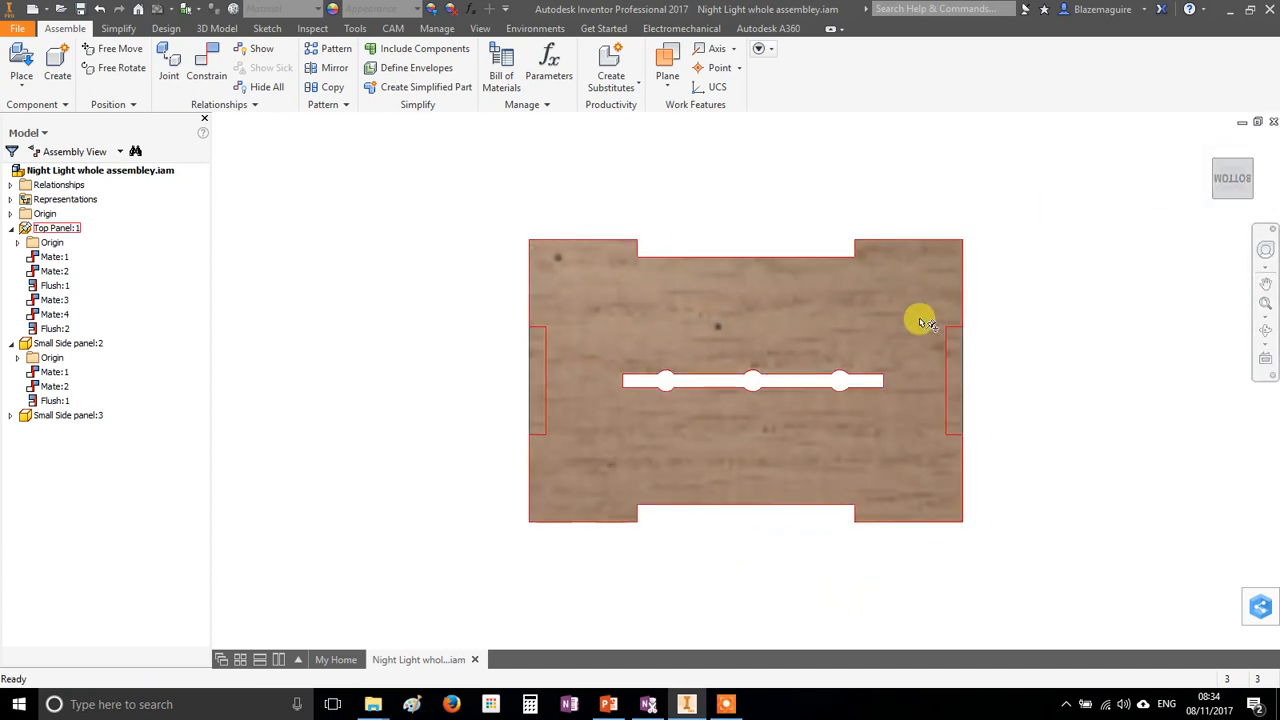
pyautogui.rightClick(1234, 172)
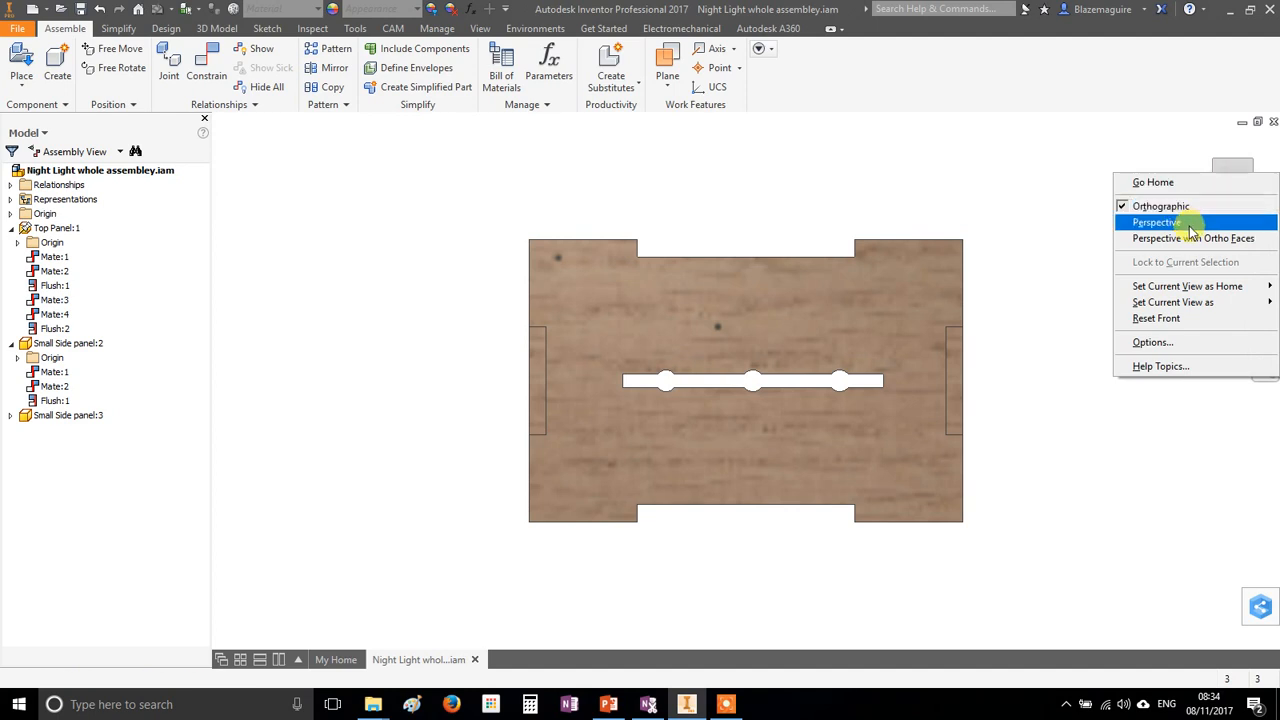
pyautogui.moveTo(1155, 306)
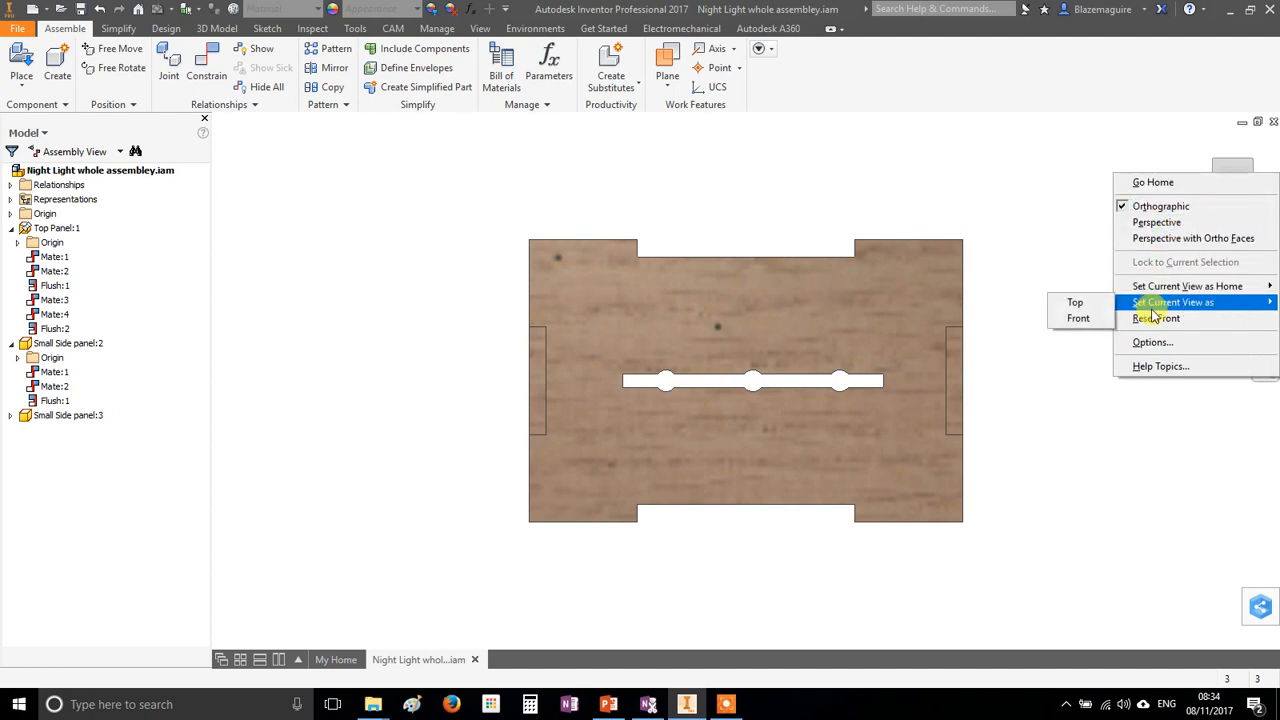
pyautogui.click(1077, 302)
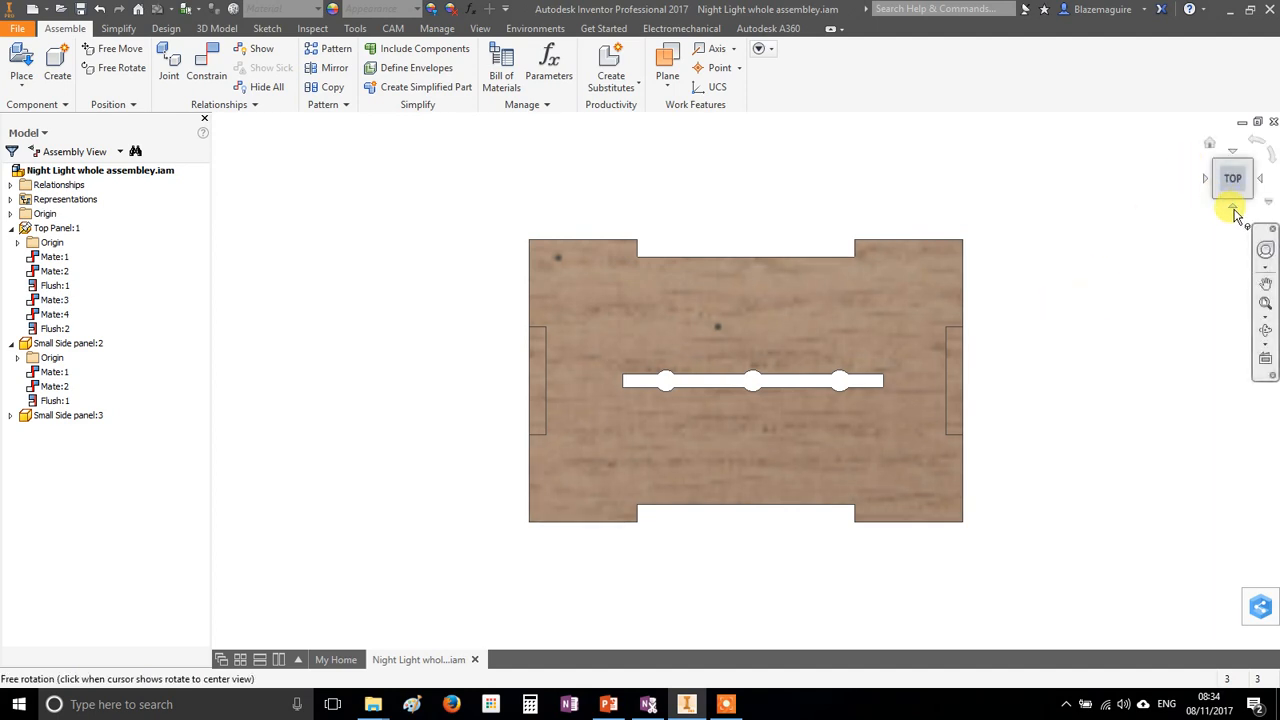
# - Copy the slotted top panel and paste the duplicate beside the assembled box
pyautogui.click(1234, 210)
pyautogui.click(1203, 181)
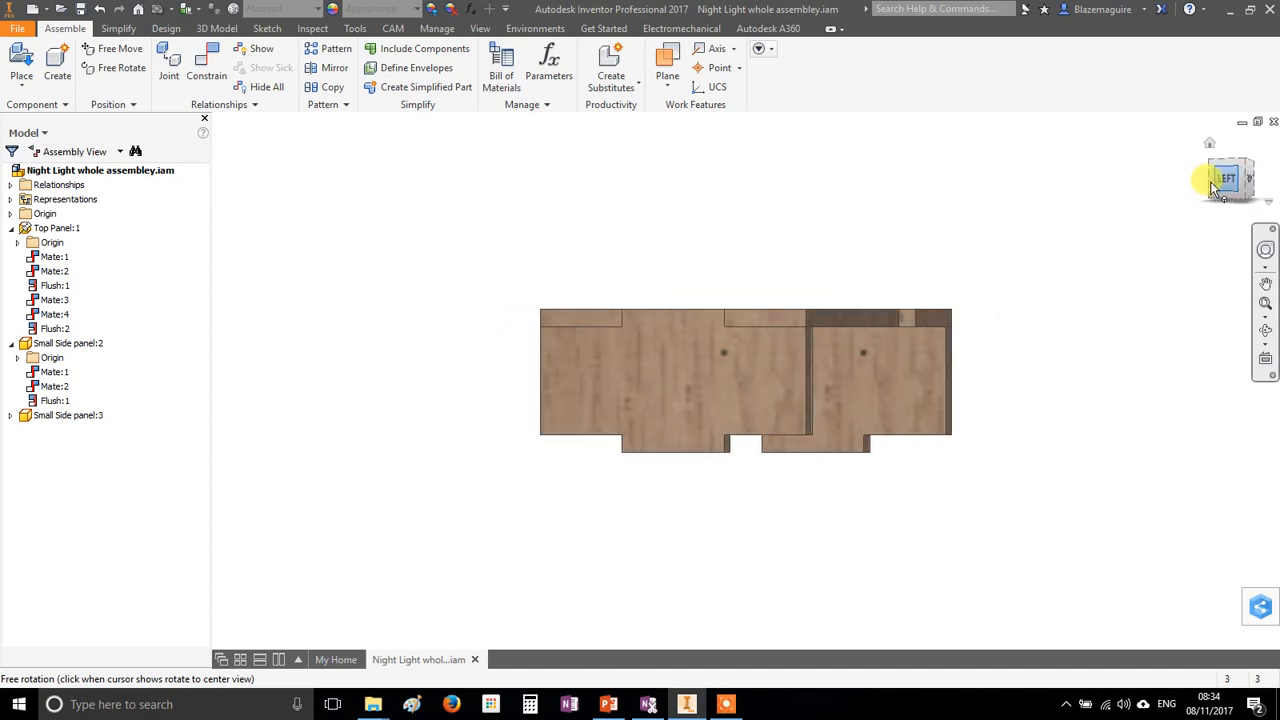
pyautogui.click(1260, 181)
pyautogui.scroll(-3, 953, 270)
pyautogui.keyDown('shift'); pyautogui.moveTo(953, 270); pyautogui.dragTo(906, 390, button='middle'); pyautogui.keyUp('shift')
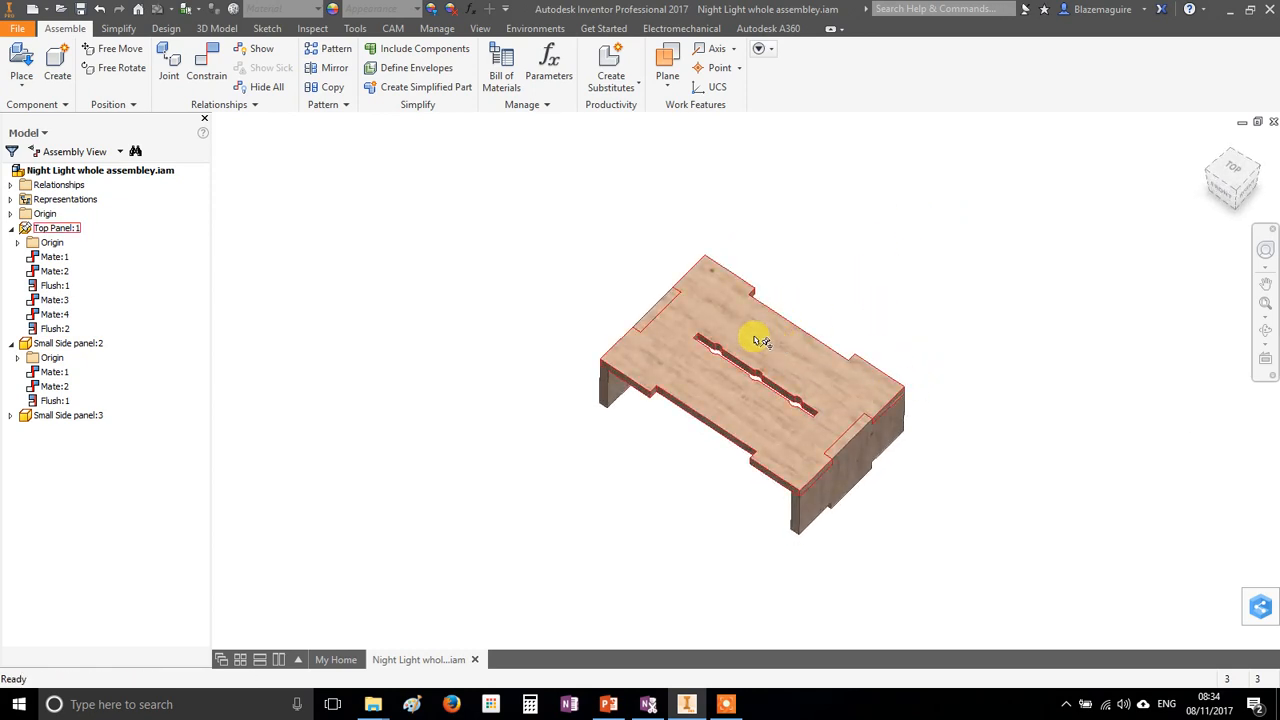
pyautogui.moveTo(866, 273); pyautogui.dragTo(877, 220, button='middle')
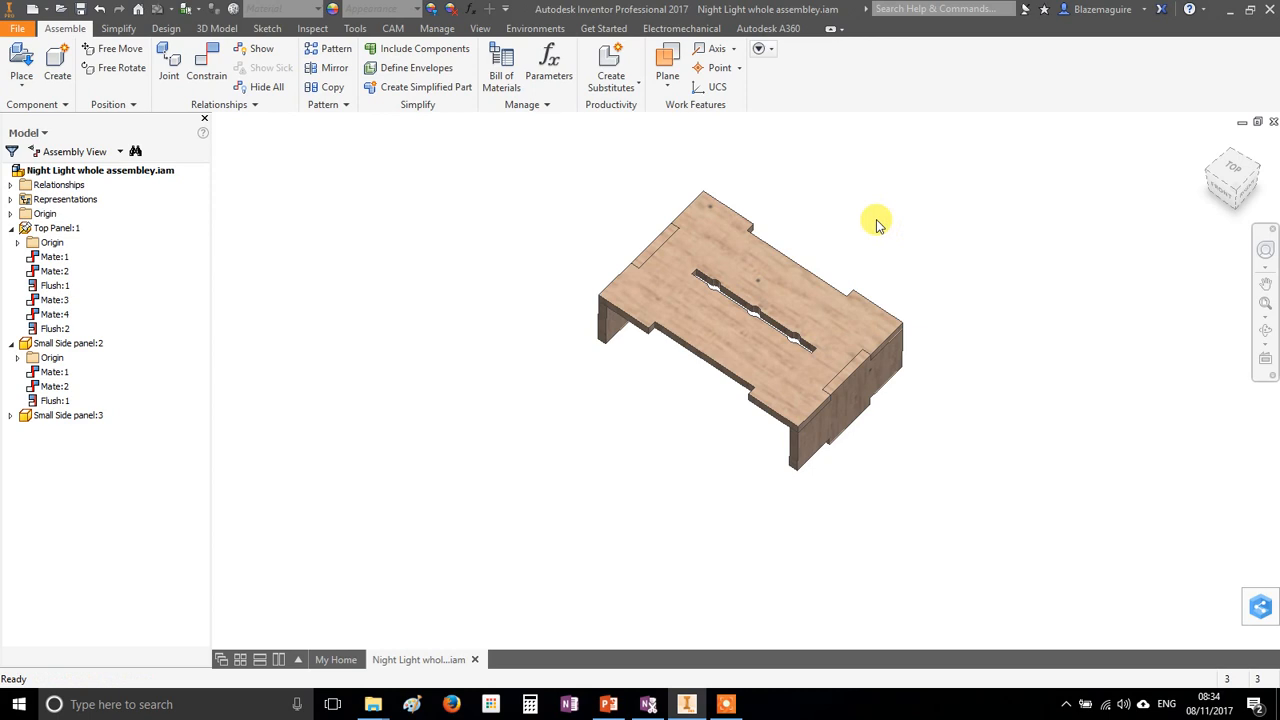
pyautogui.click(805, 280)
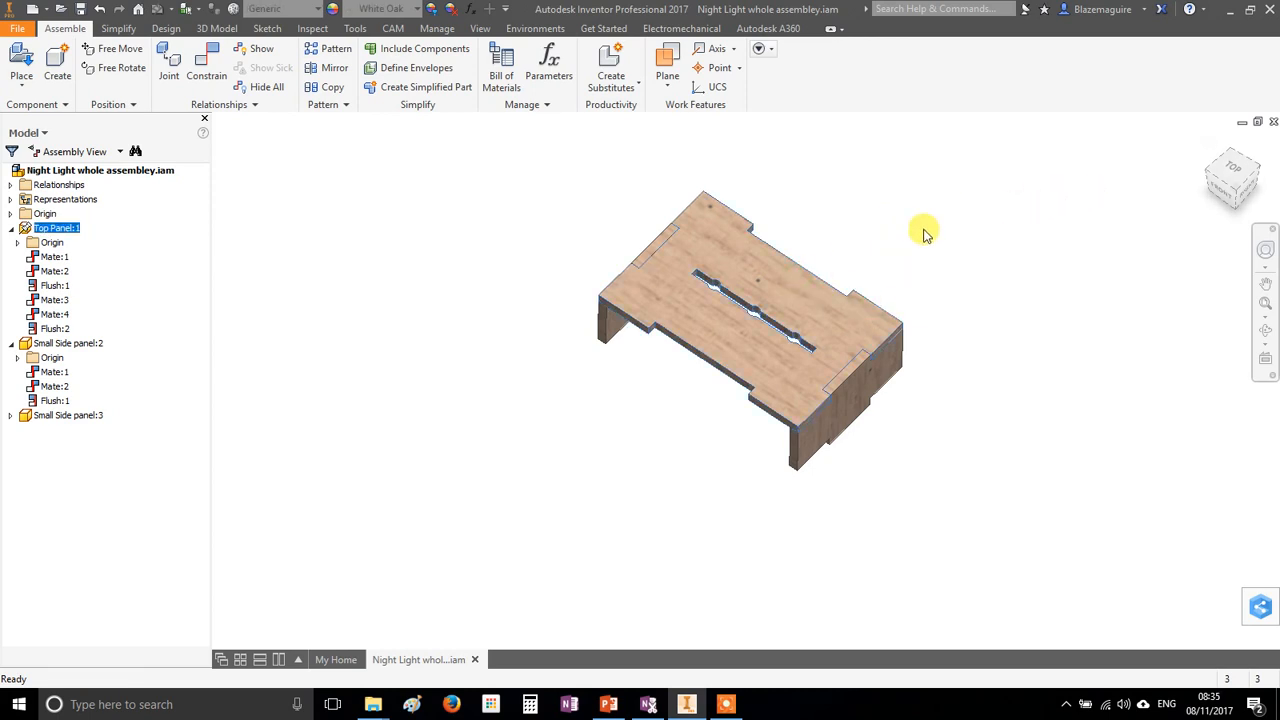
pyautogui.rightClick(776, 278)
pyautogui.click(745, 283)
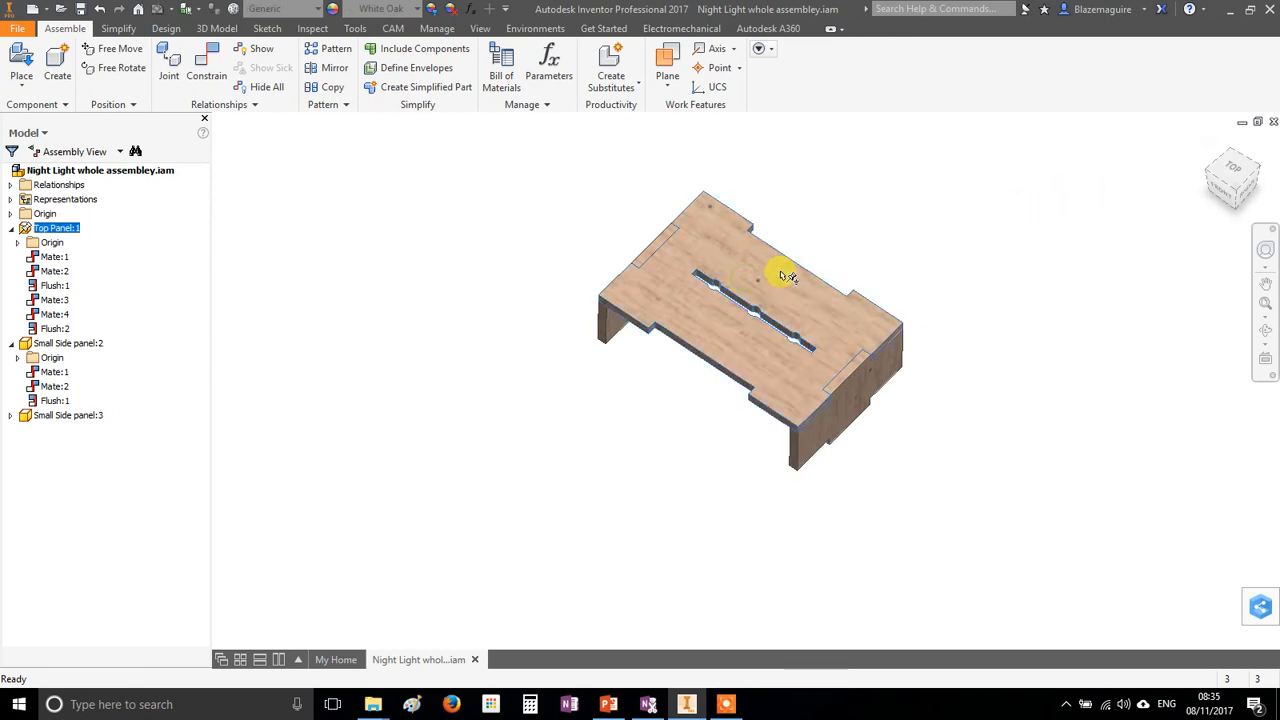
pyautogui.rightClick(404, 338)
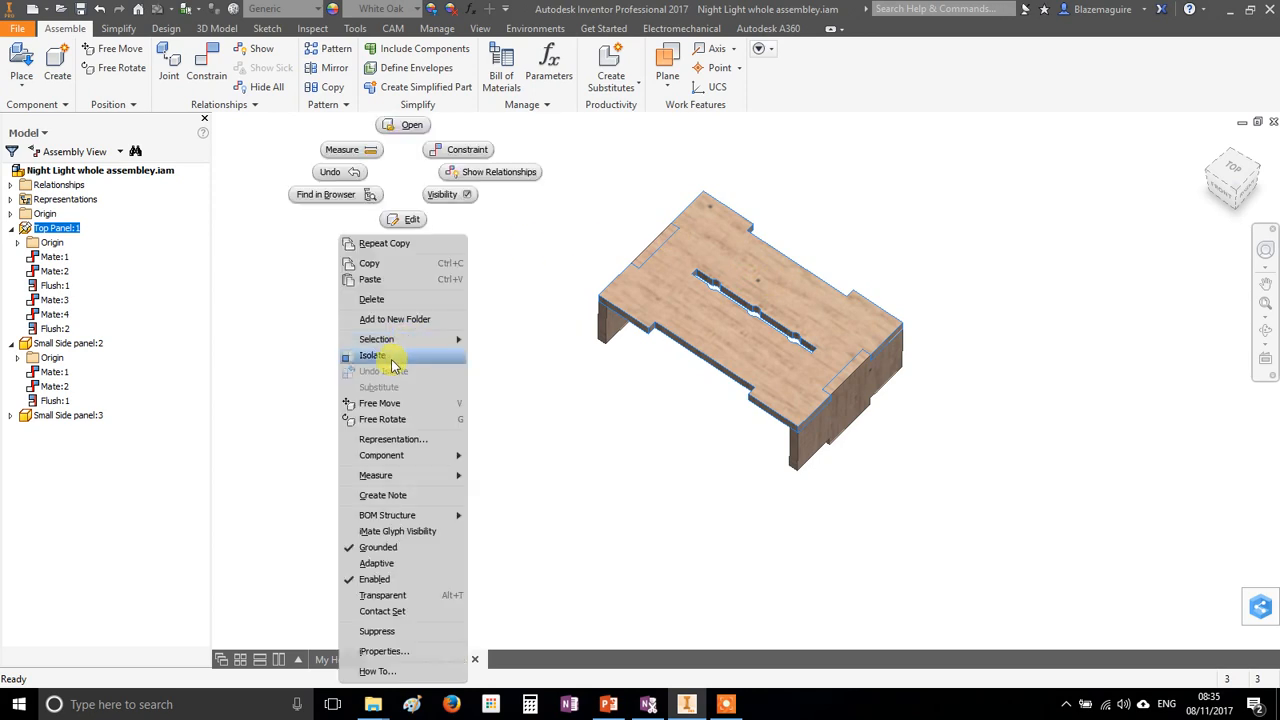
pyautogui.click(395, 278)
pyautogui.click(528, 411)
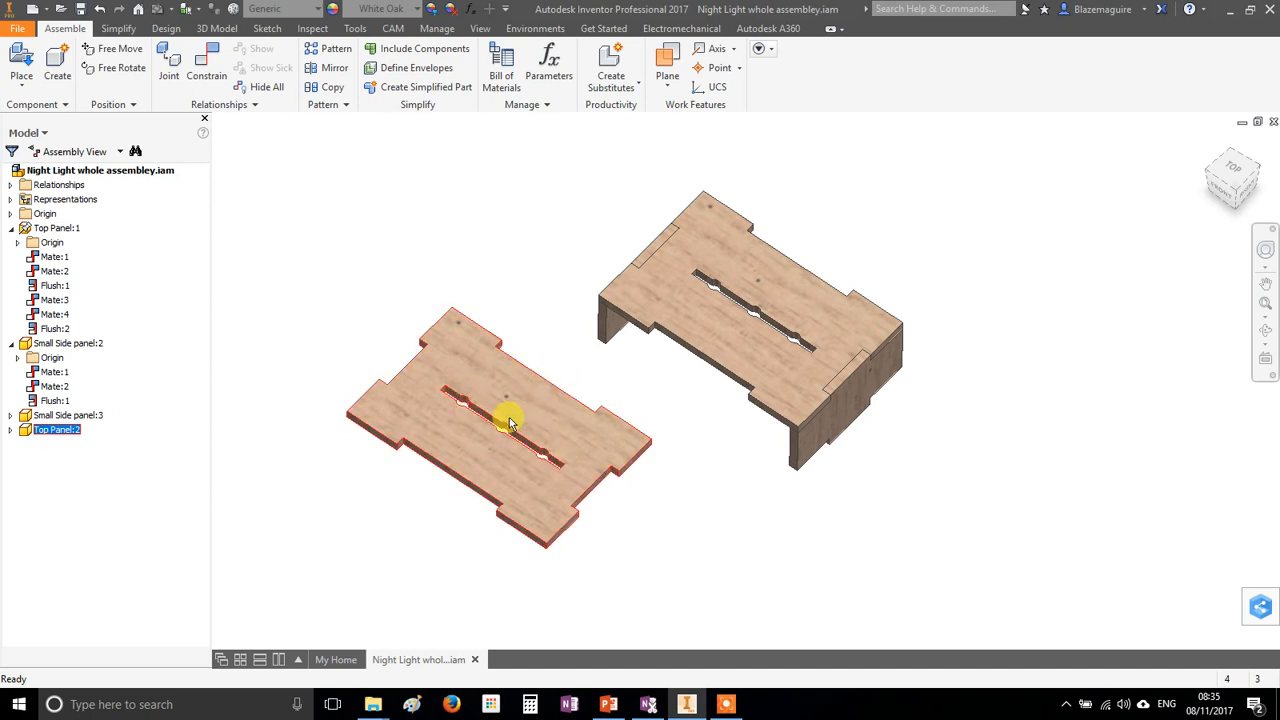
# - Check the Bottom Panel drawing in PowerPoint, and save and replace the pasted panel in Inventor as a new part named Bottom Panel
pyautogui.click(608, 704)
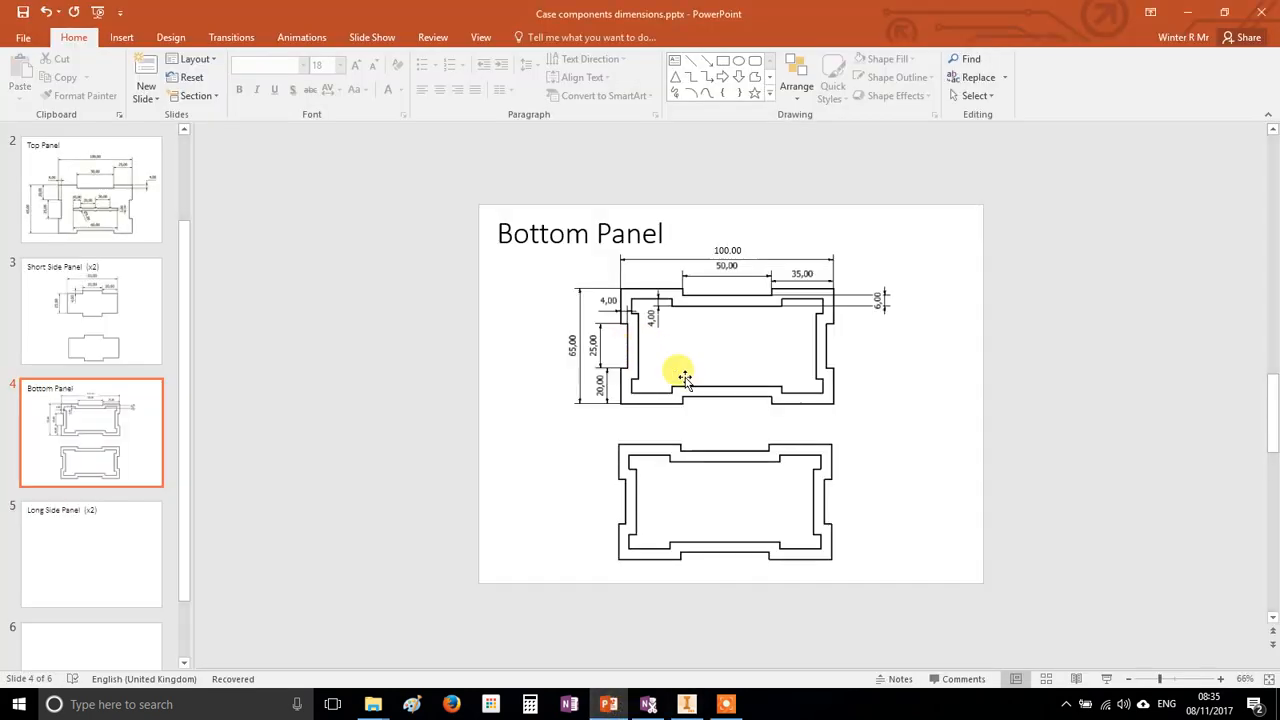
pyautogui.click(688, 705)
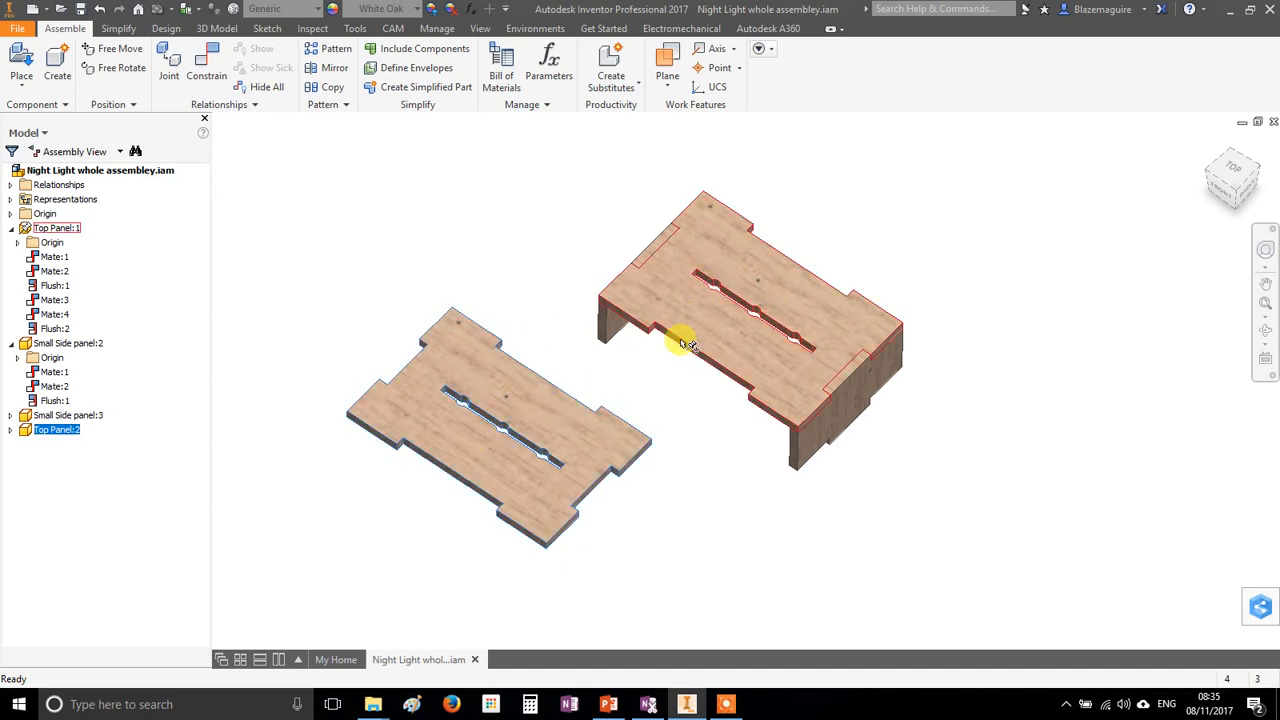
pyautogui.click(454, 252)
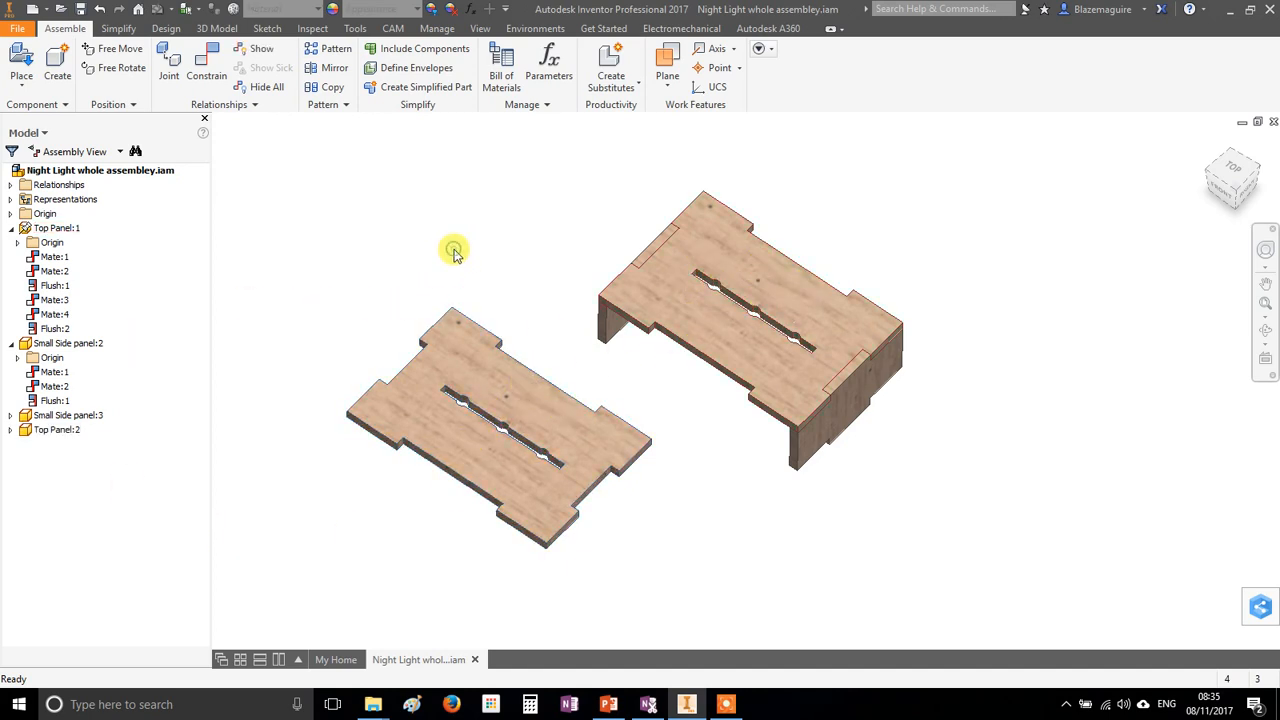
pyautogui.click(483, 362)
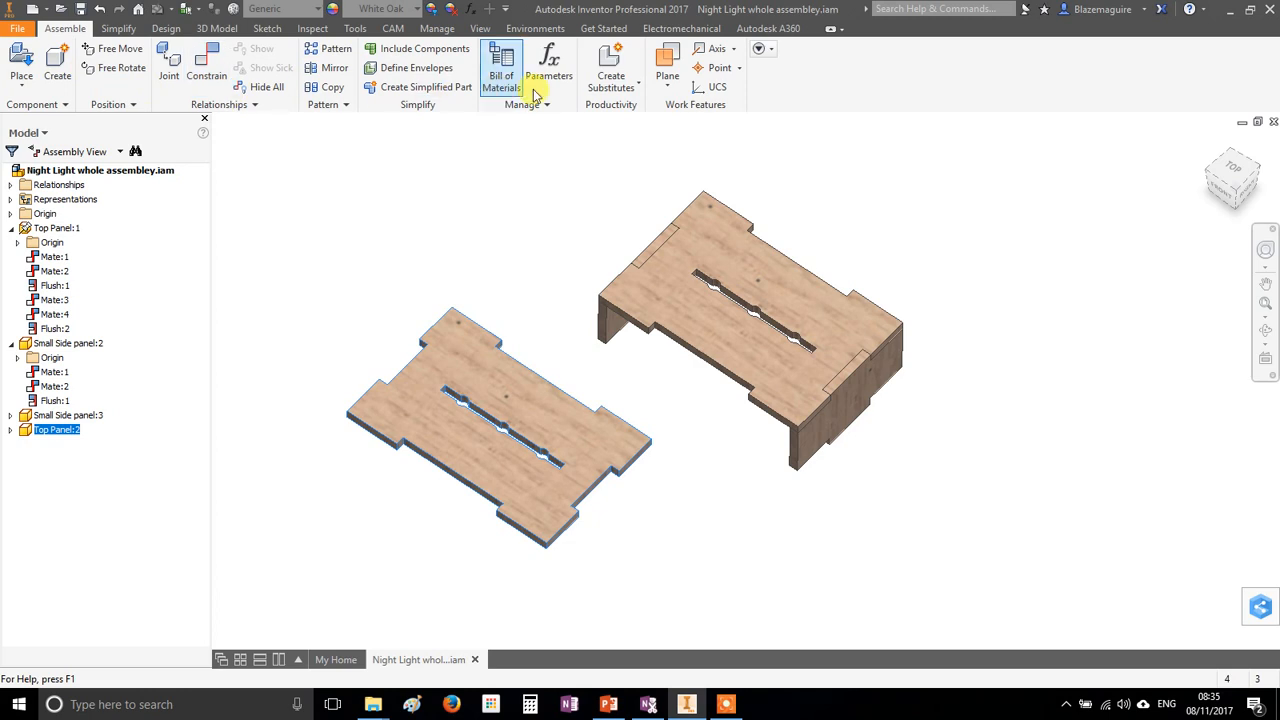
pyautogui.click(638, 88)
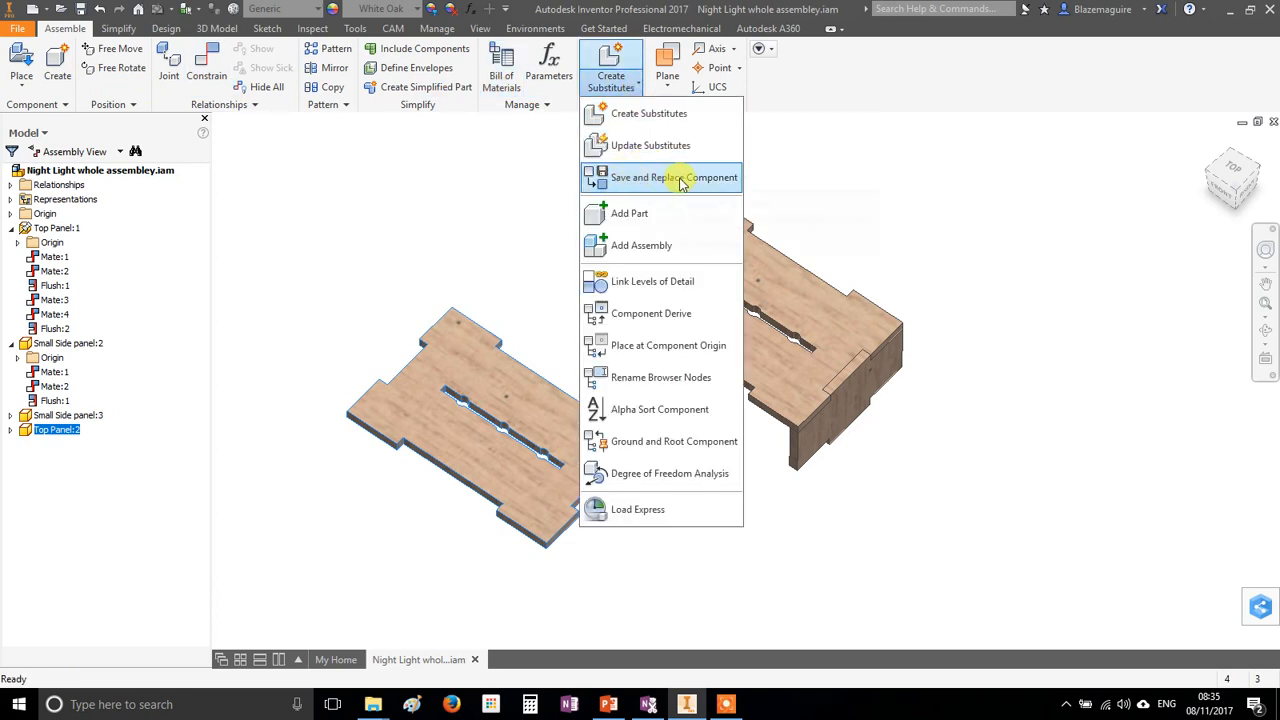
pyautogui.click(643, 178)
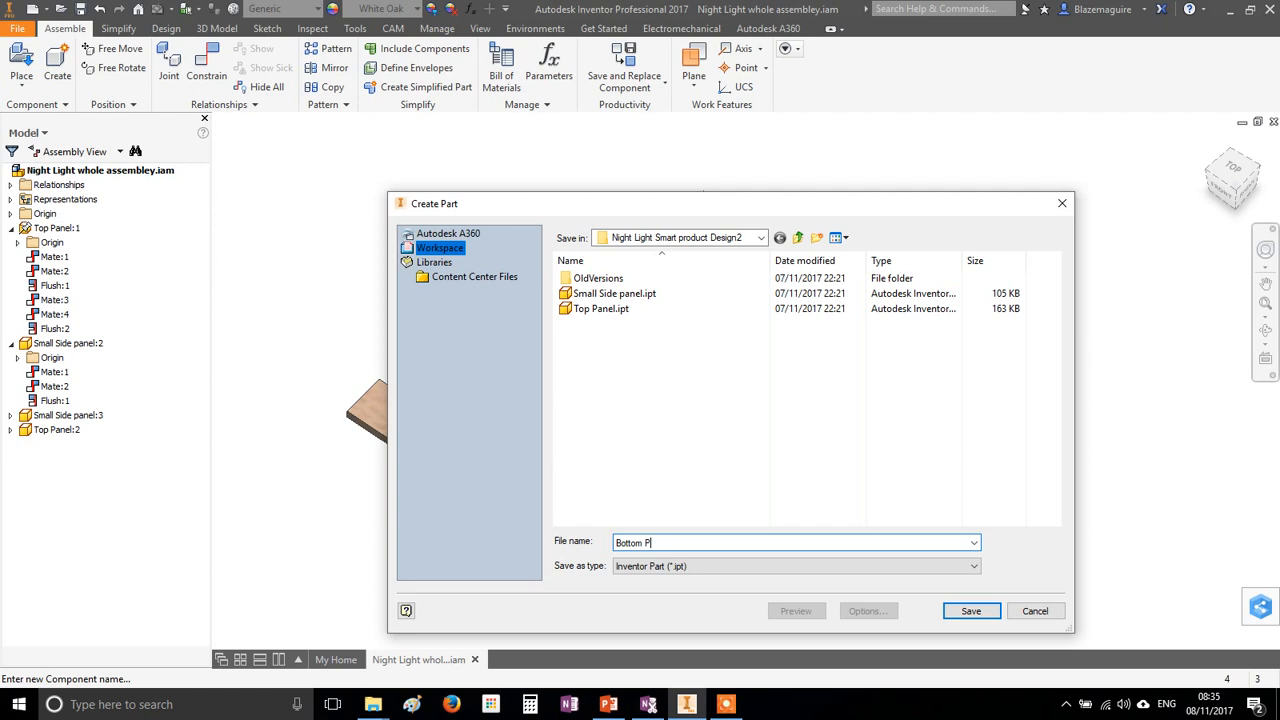
pyautogui.press('Return')
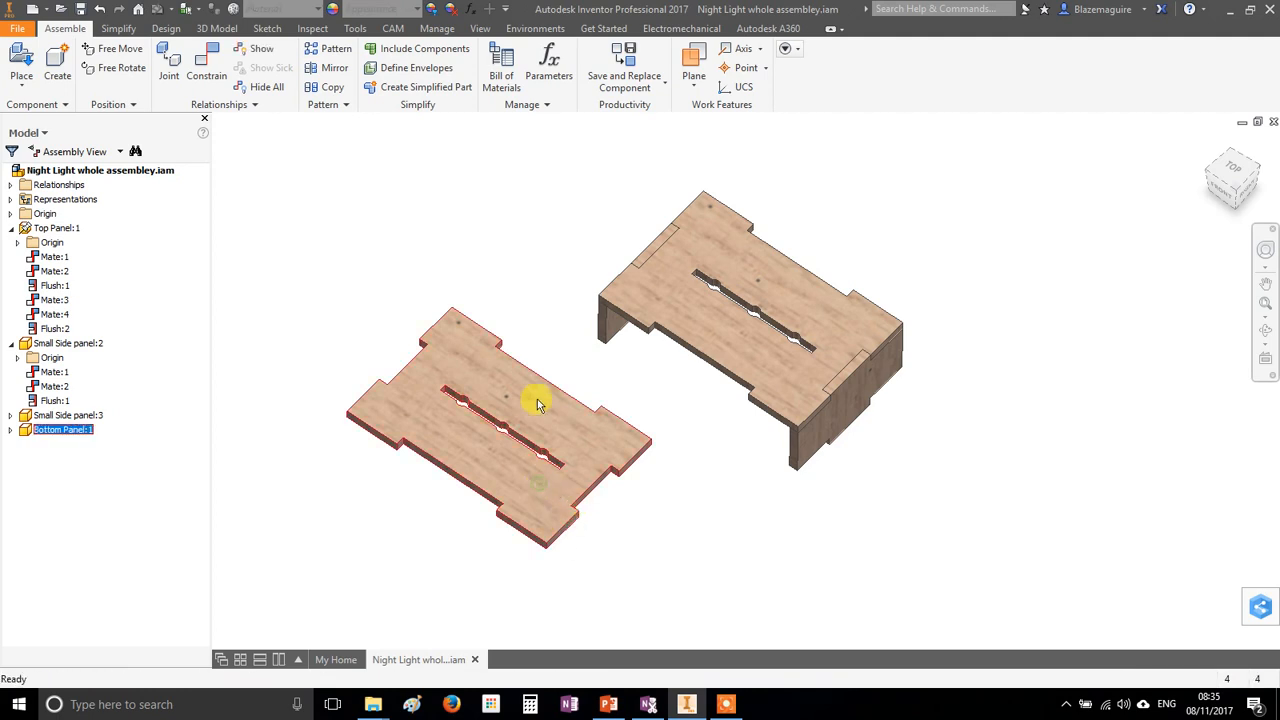
pyautogui.click(733, 291)
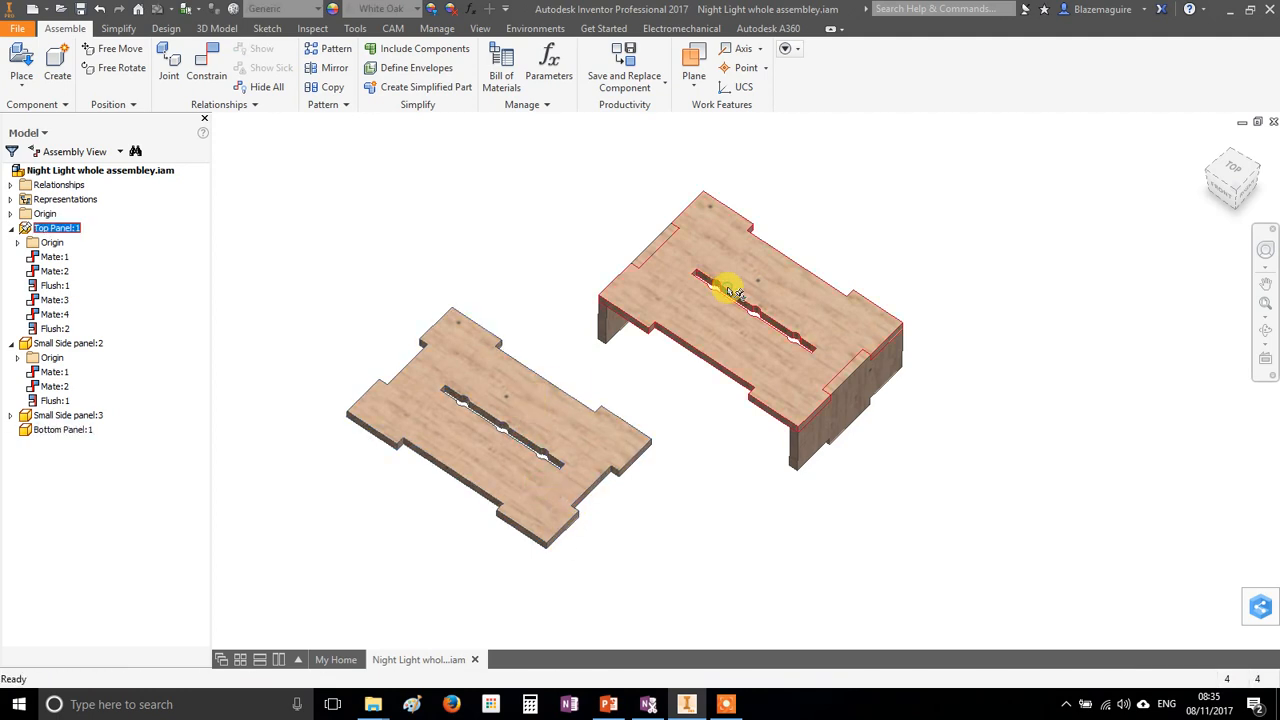
pyautogui.click(571, 443)
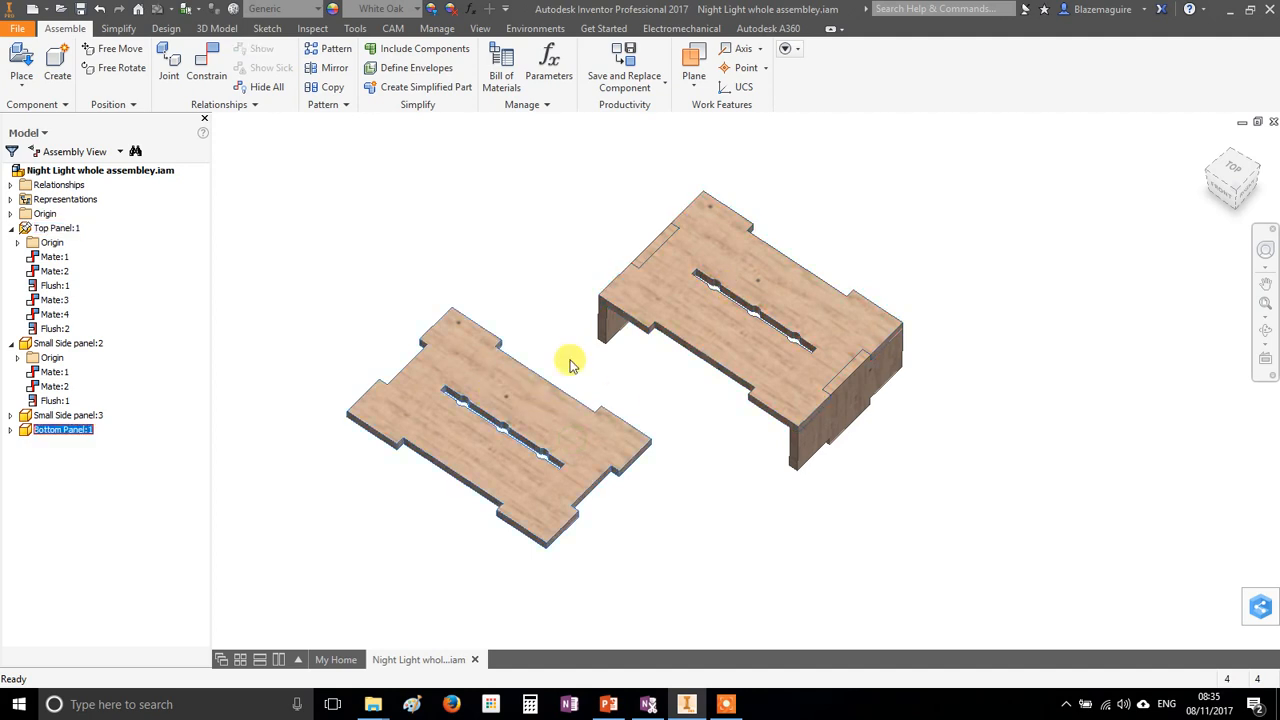
pyautogui.click(780, 293)
pyautogui.click(471, 400)
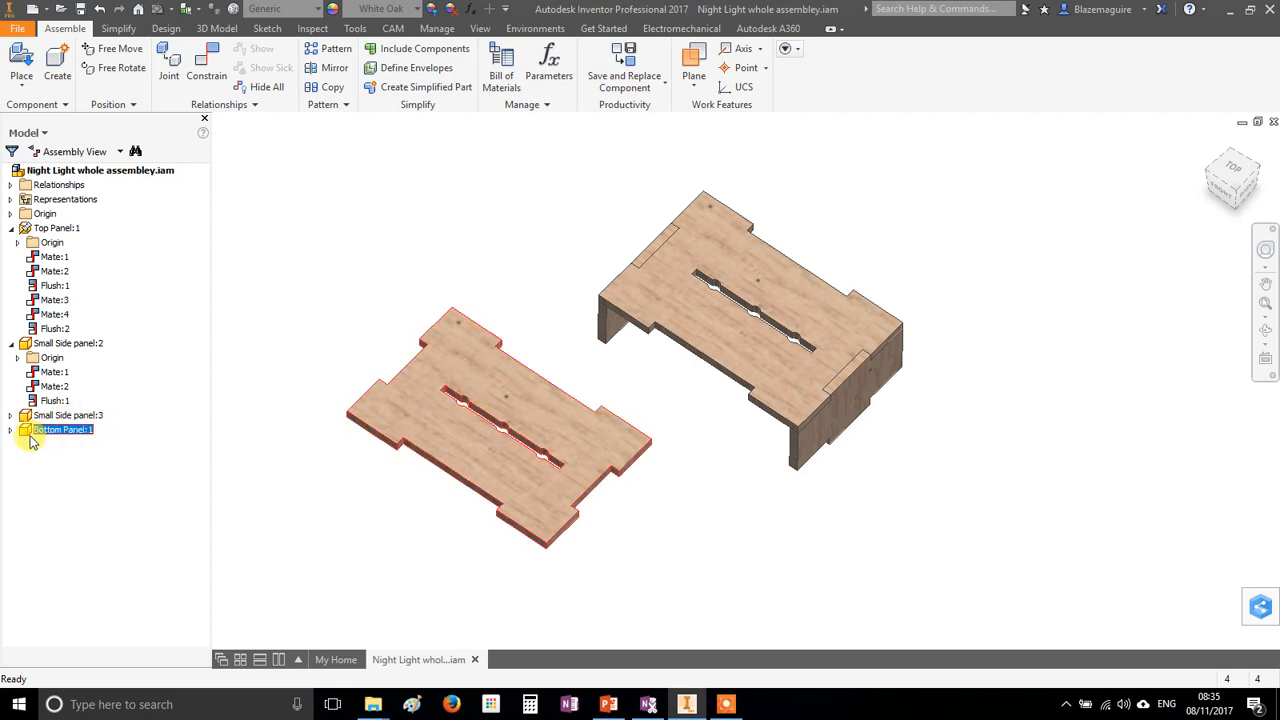
# - Edit the bottom panel in place and delete its central slot extrusion together with the consumed sketch
pyautogui.doubleClick(493, 369)
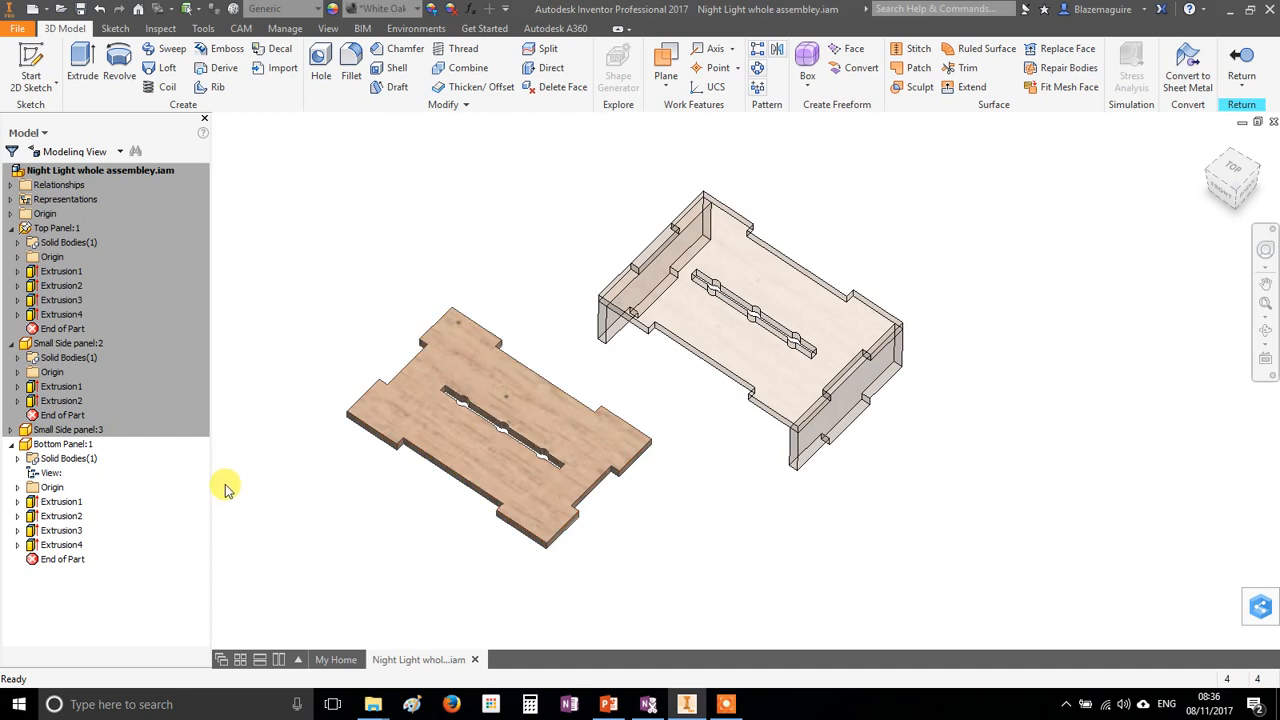
pyautogui.rightClick(57, 548)
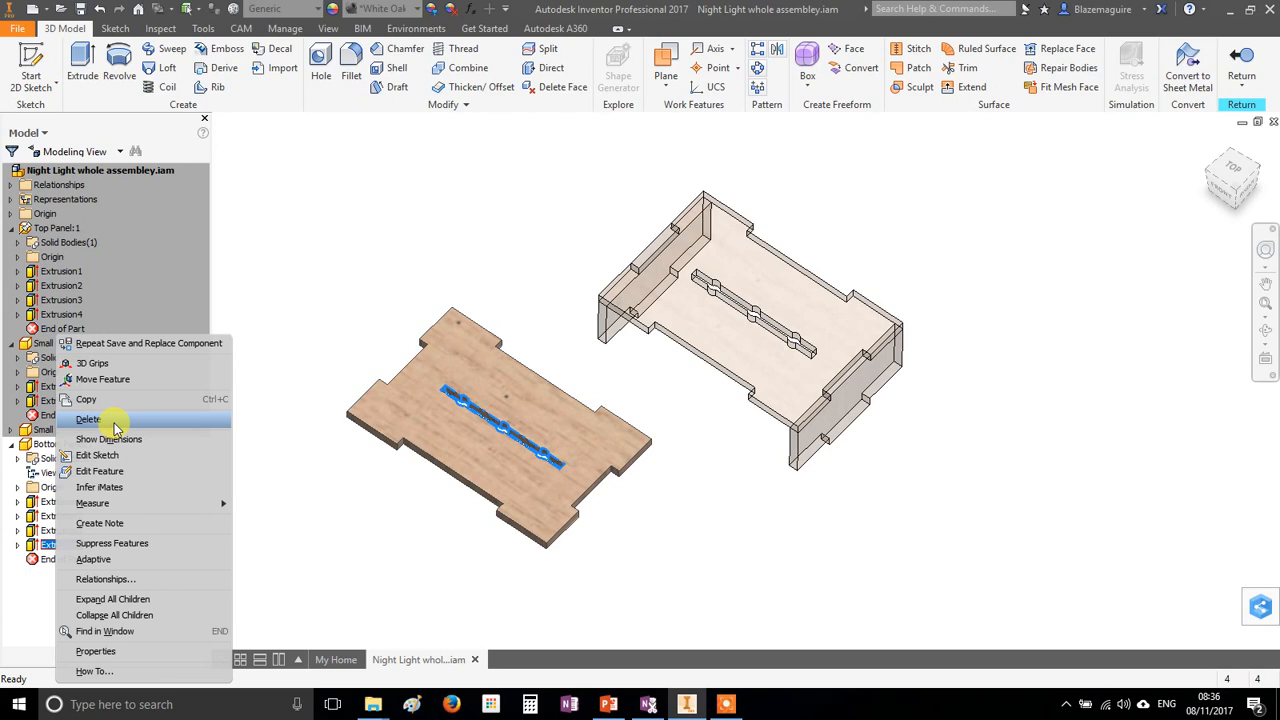
pyautogui.click(114, 428)
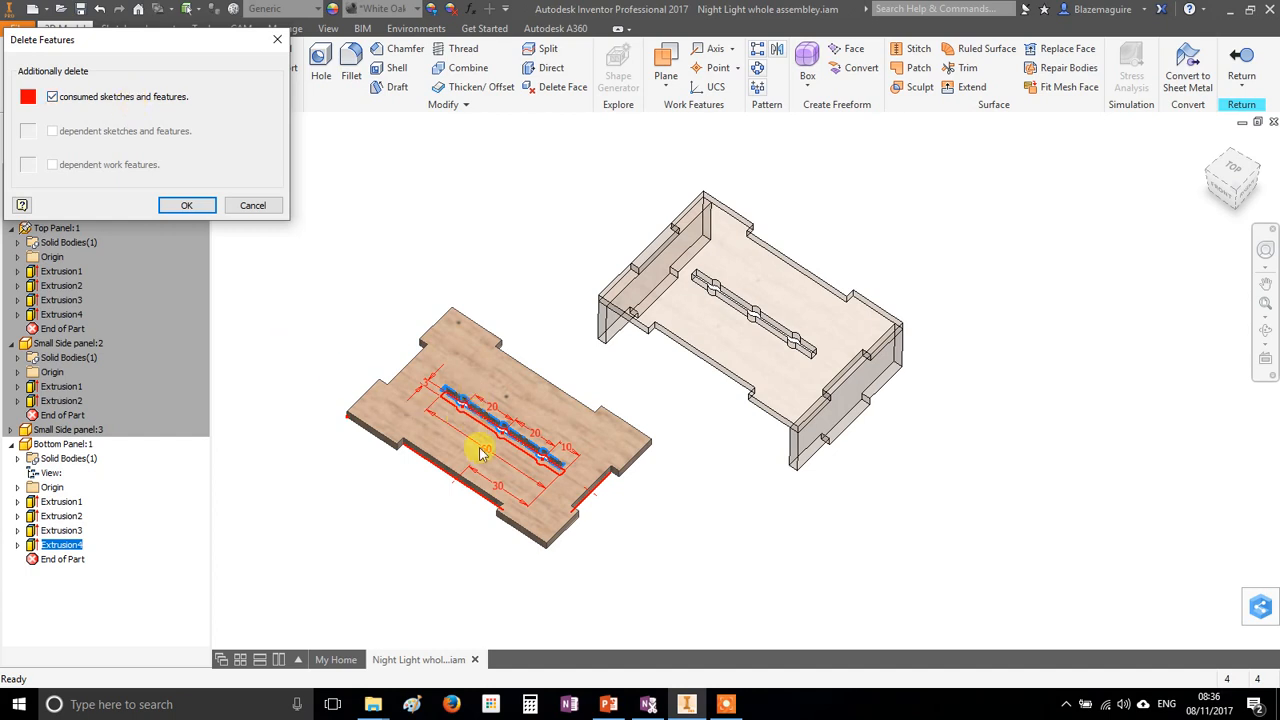
pyautogui.click(203, 211)
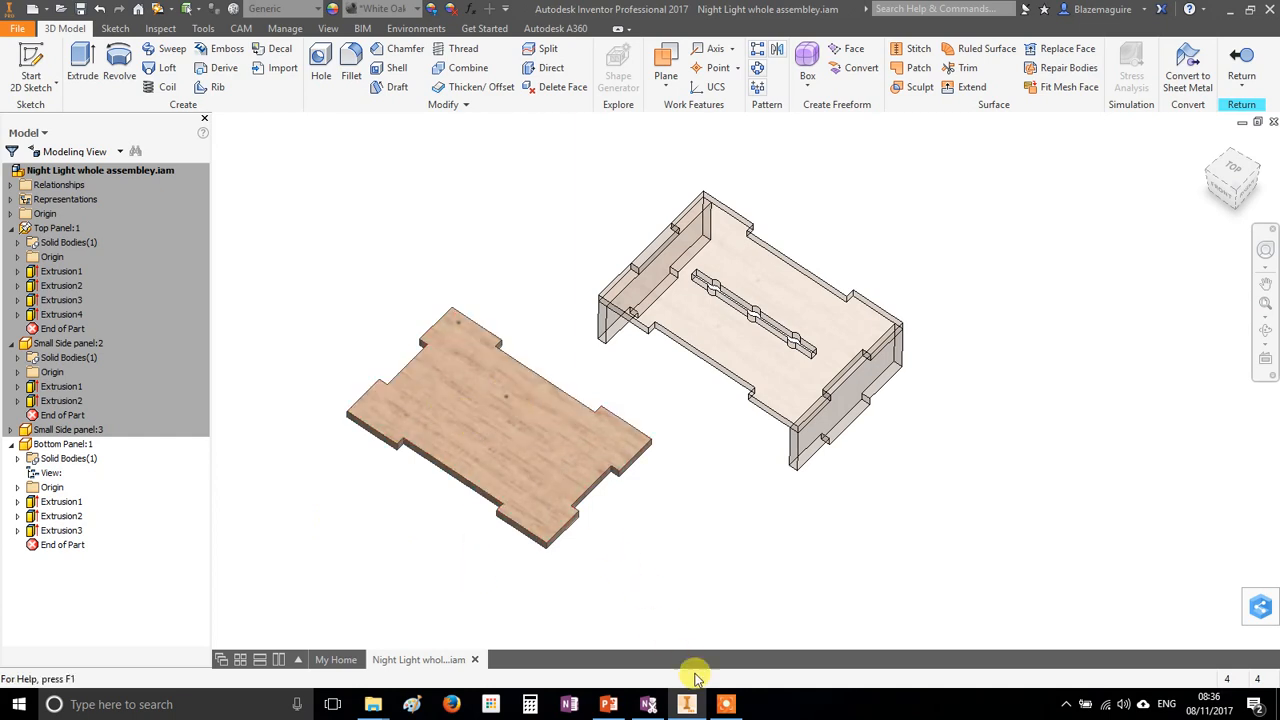
# - Consult the Bottom Panel drawing in PowerPoint, and project the panel outline into a new sketch on its upper face in Inventor
pyautogui.click(609, 702)
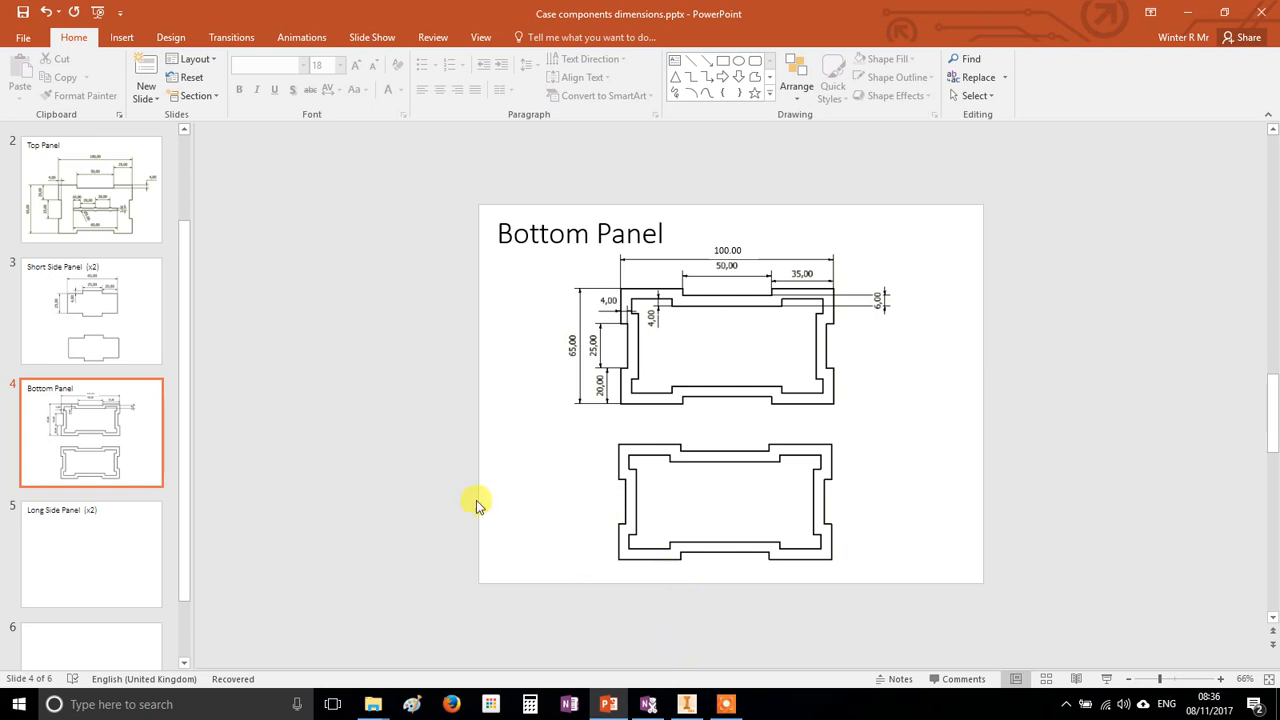
pyautogui.click(689, 705)
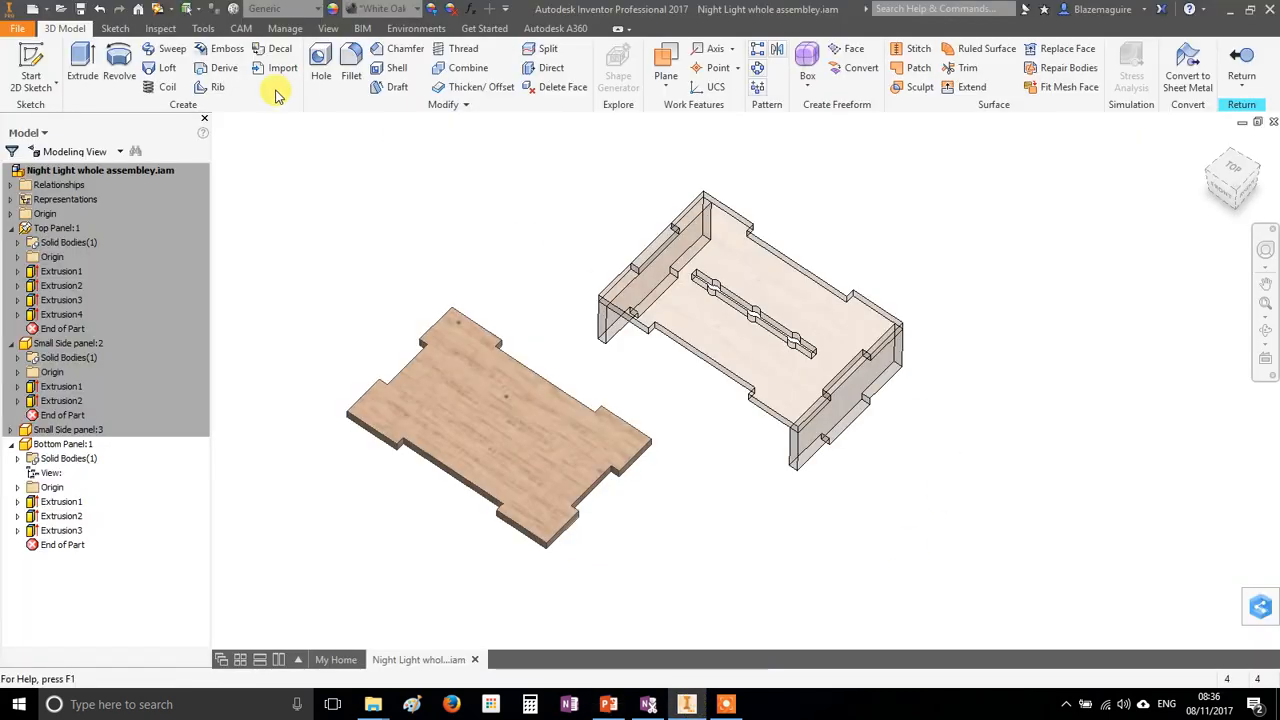
pyautogui.click(50, 62)
pyautogui.click(482, 400)
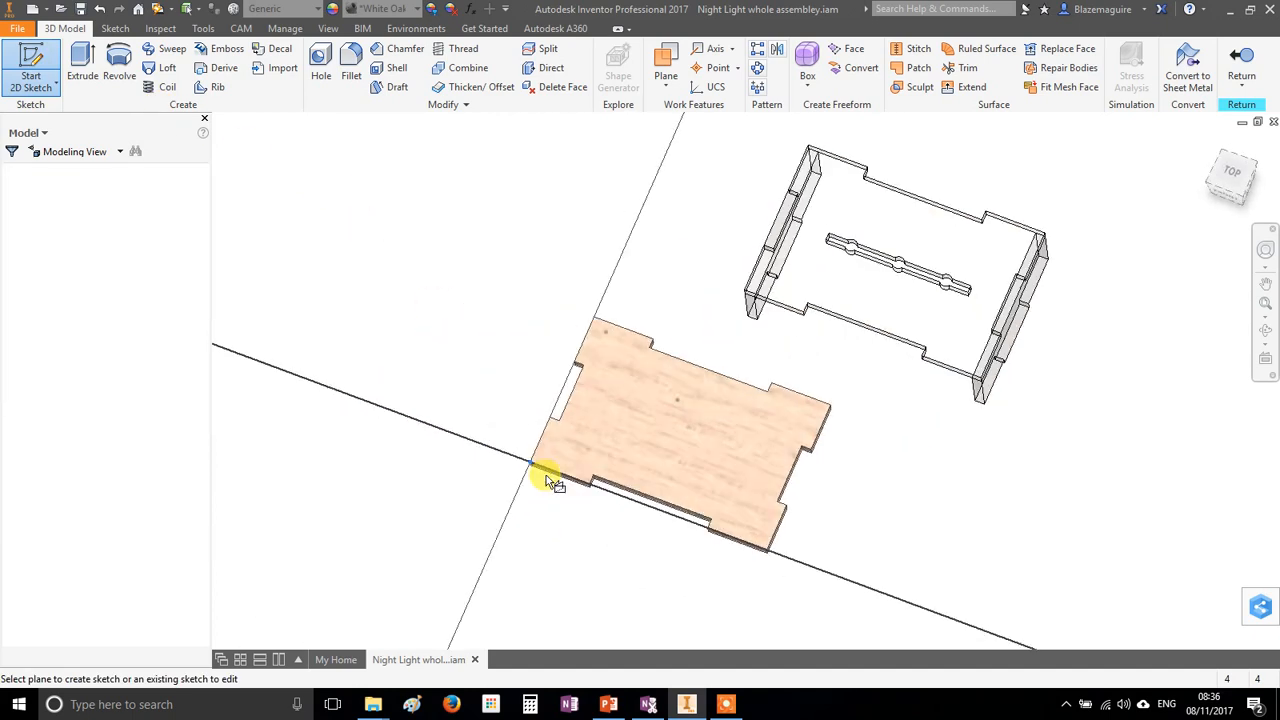
pyautogui.click(966, 293)
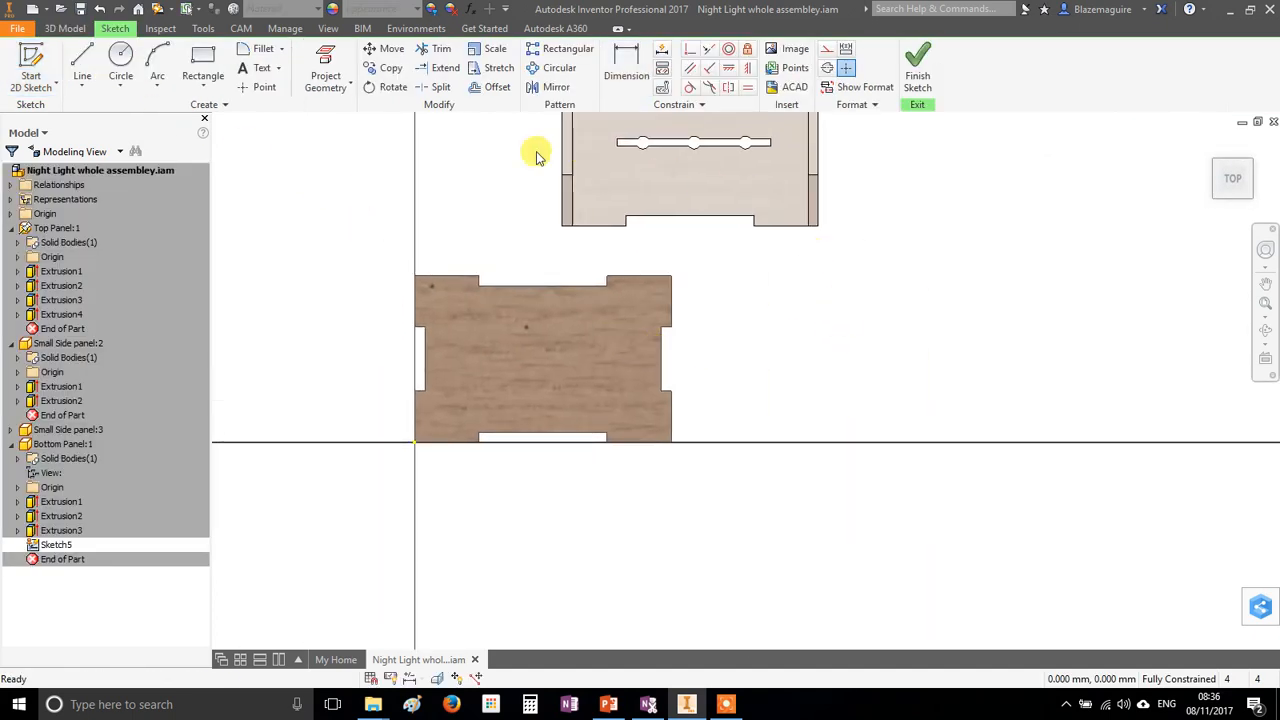
pyautogui.click(330, 60)
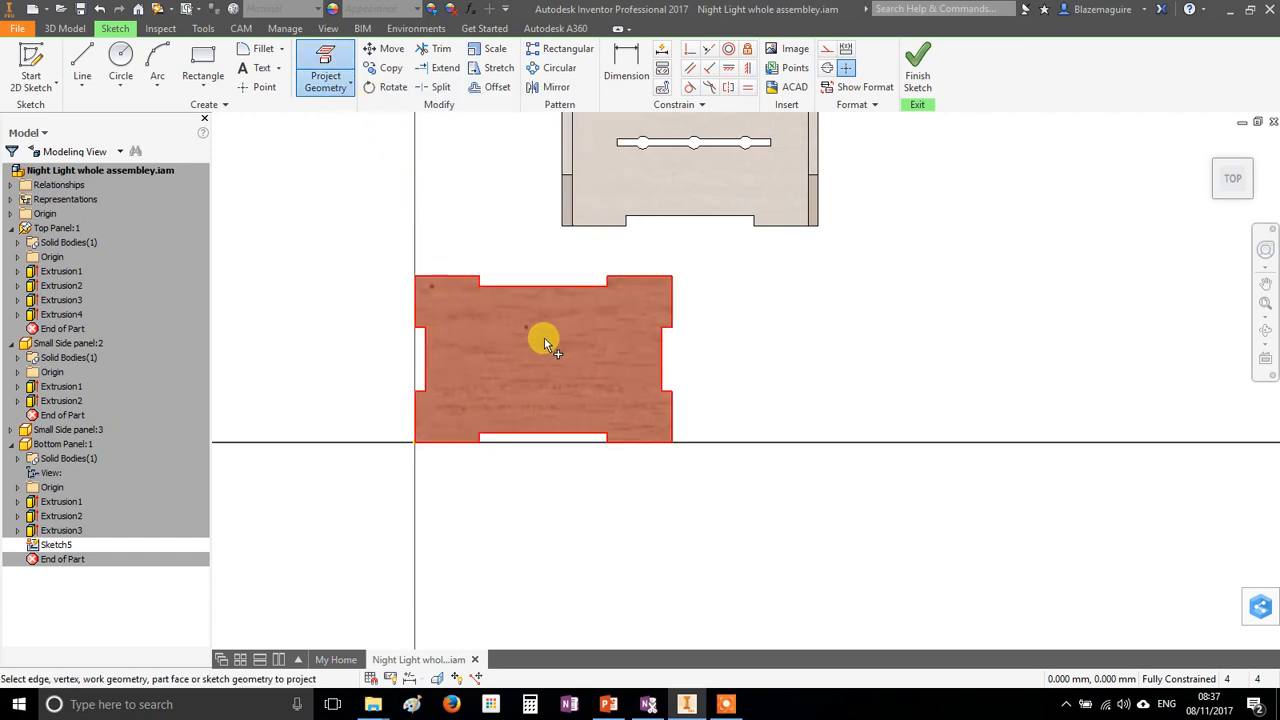
pyautogui.click(607, 350)
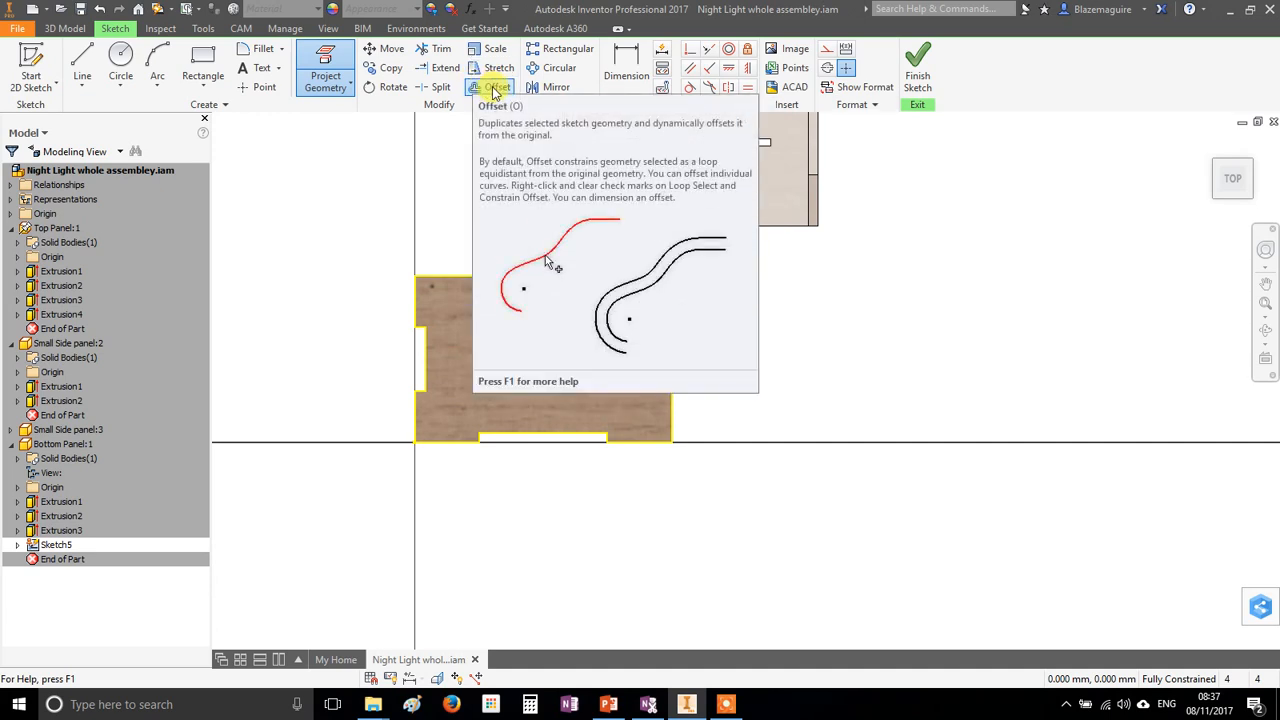
# - Offset the bottom panel's projected outline 6 mm inward and finish the sketch
pyautogui.click(494, 89)
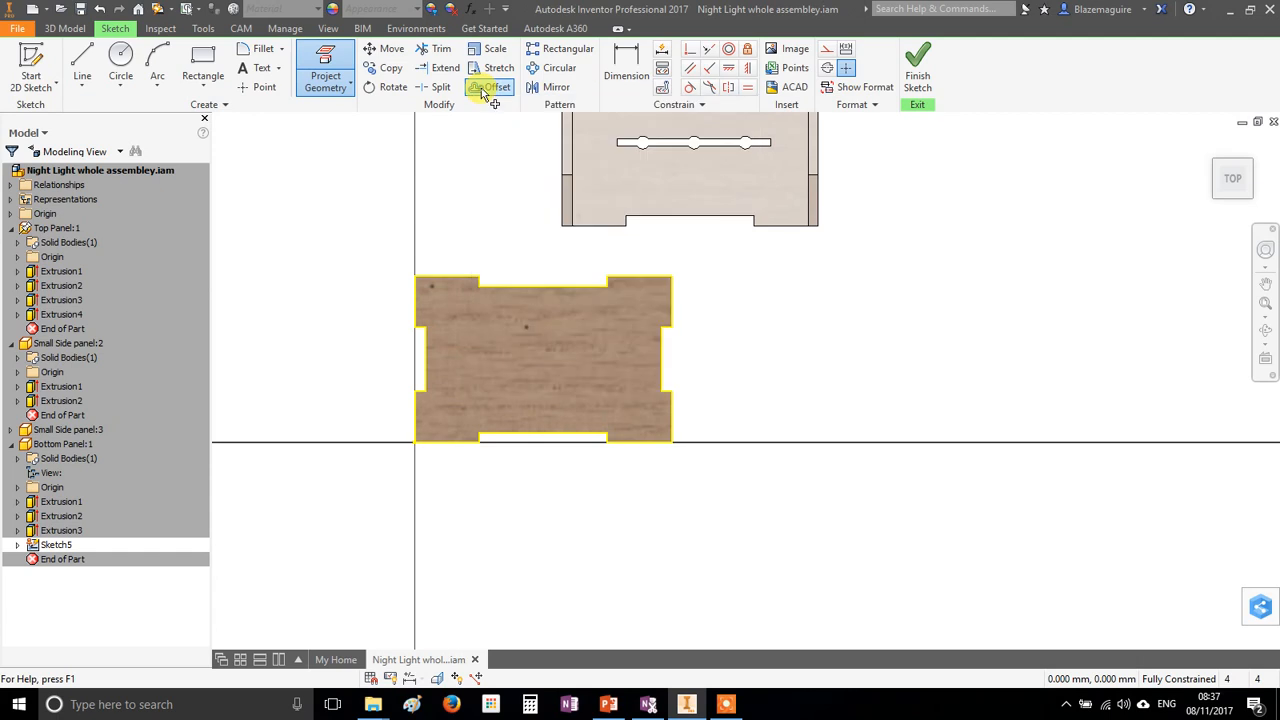
pyautogui.click(504, 287)
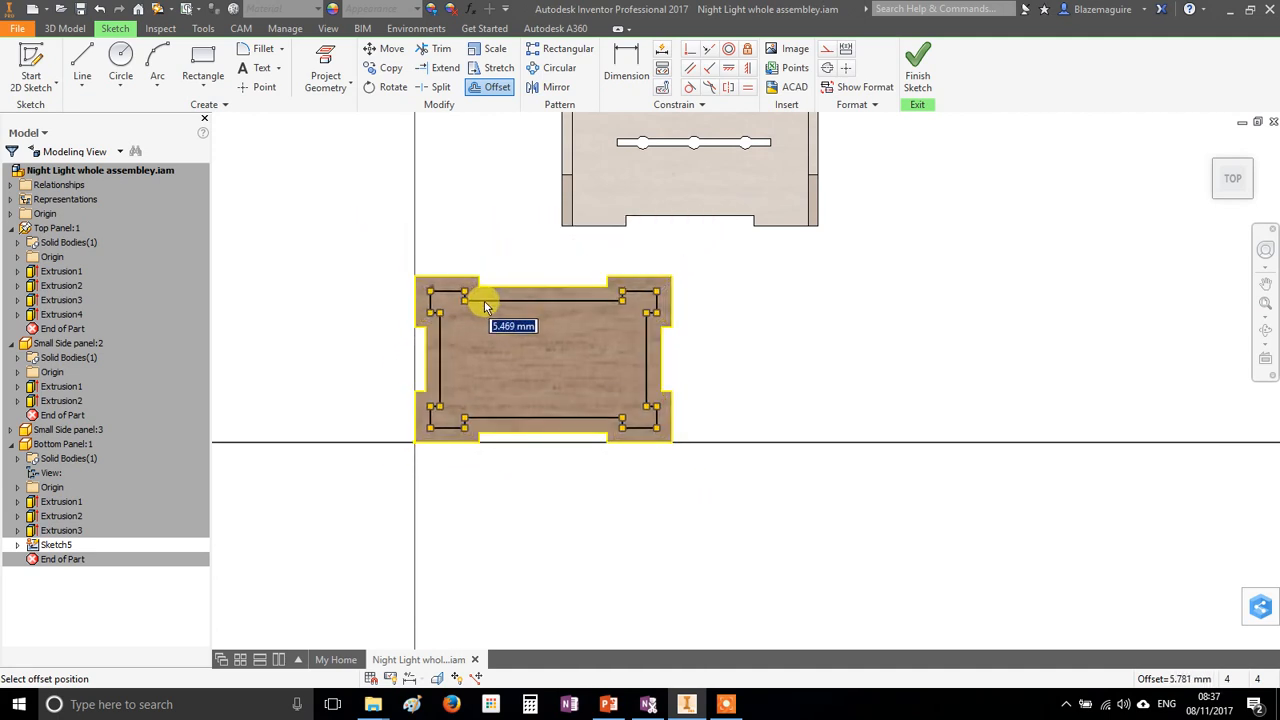
pyautogui.write('6')
pyautogui.press('Return')
pyautogui.moveTo(575, 405)
pyautogui.keyDown('shift'); pyautogui.mouseDown(button='middle')
pyautogui.moveTo(528, 371)
pyautogui.moveTo(537, 406)
pyautogui.mouseUp(button='middle'); pyautogui.keyUp('shift')
pyautogui.scroll(3, 562, 418)
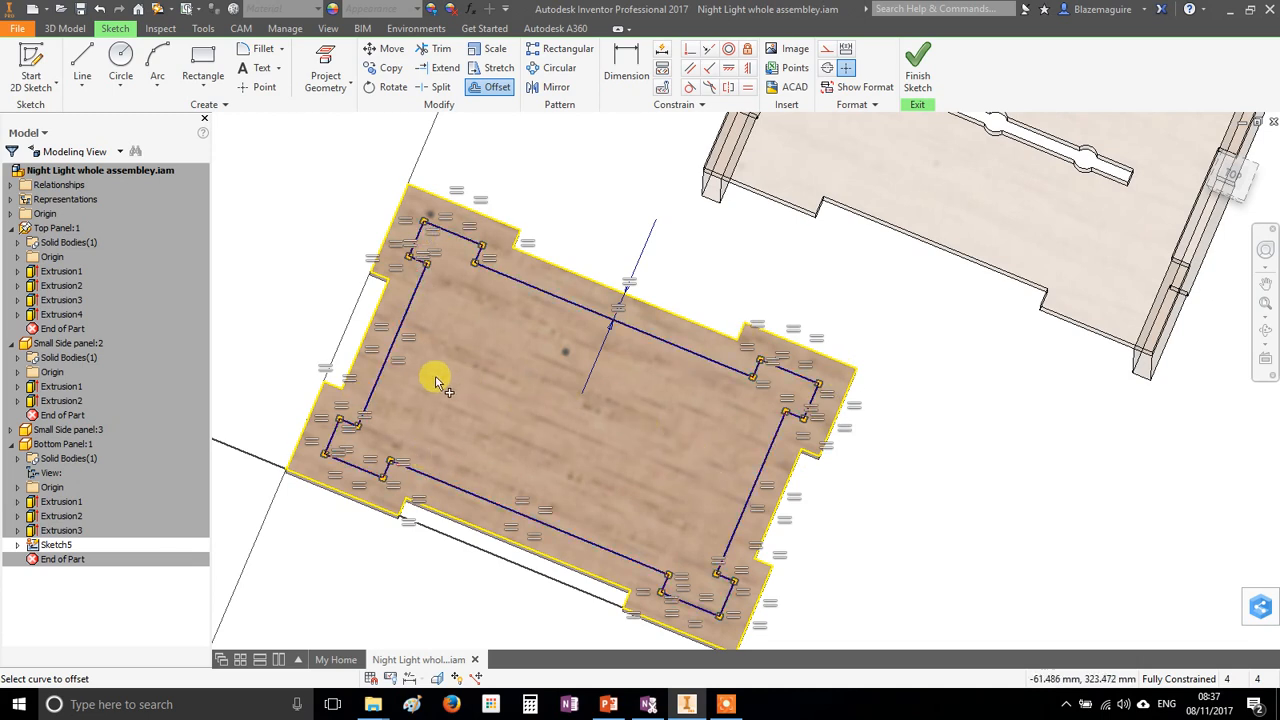
pyautogui.scroll(2, 440, 385)
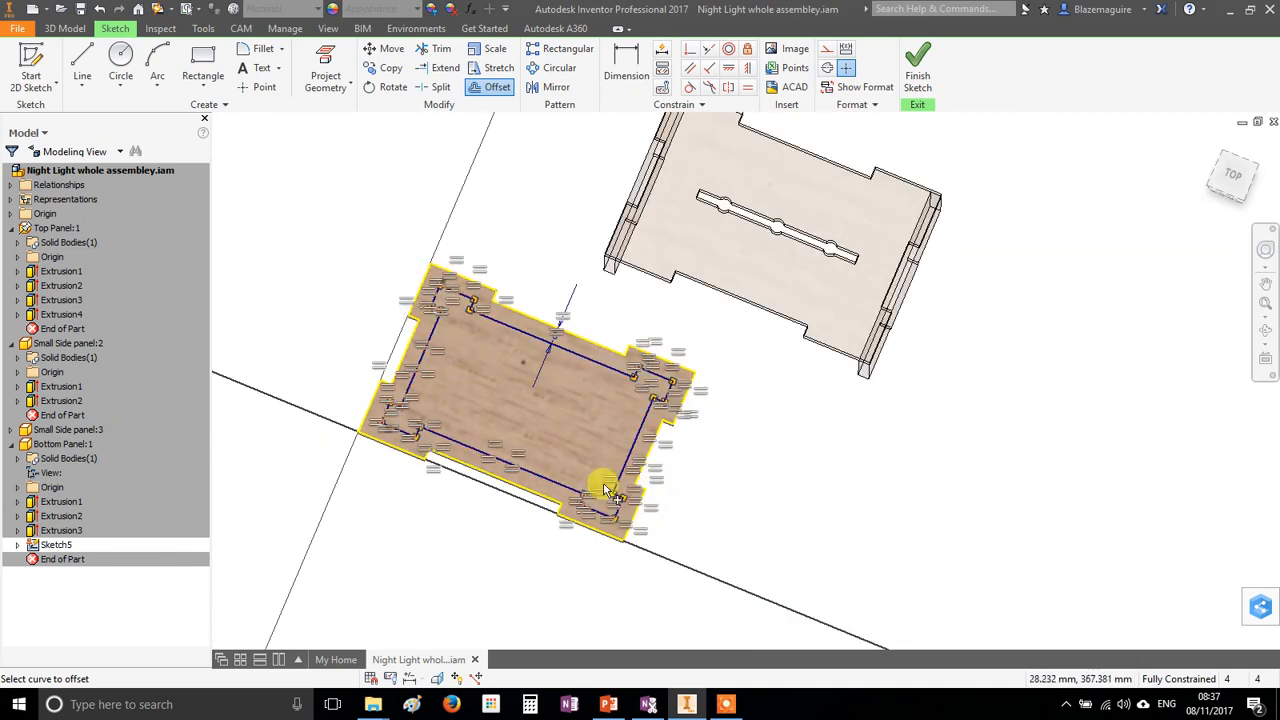
pyautogui.moveTo(488, 398)
pyautogui.mouseDown(button='middle')
pyautogui.moveTo(650, 393)
pyautogui.moveTo(674, 410)
pyautogui.mouseUp(button='middle')
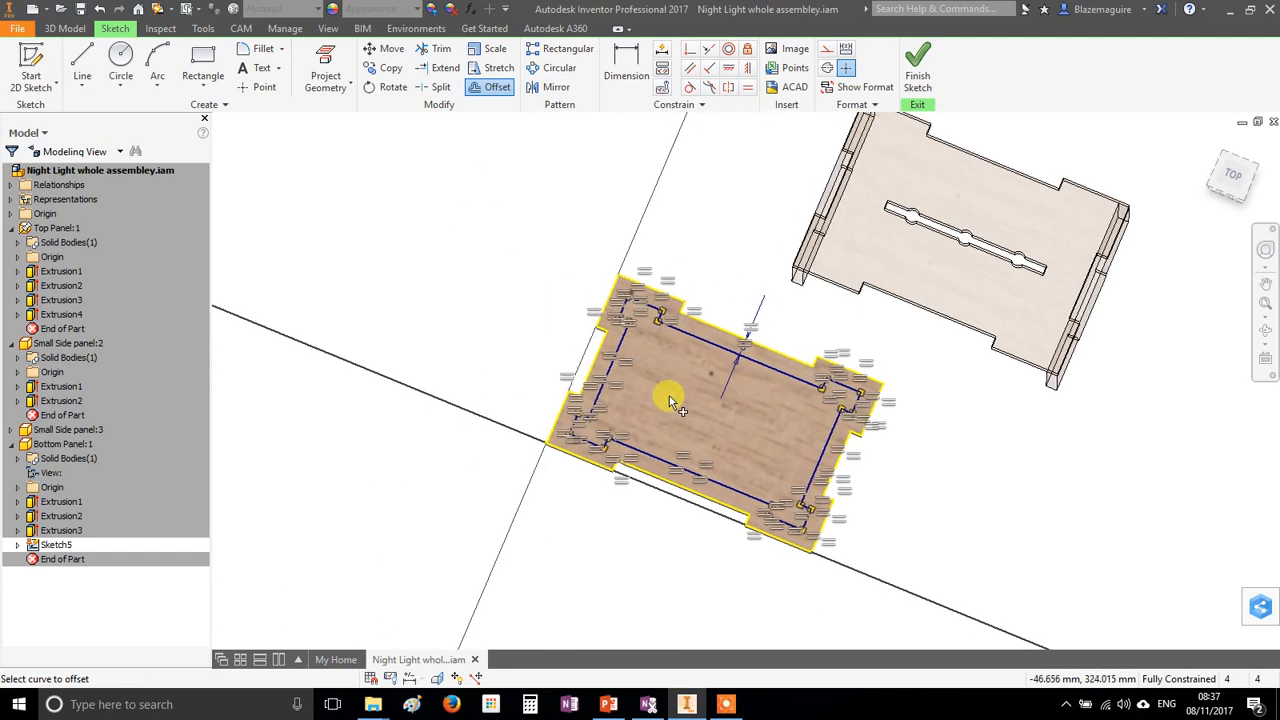
pyautogui.click(919, 68)
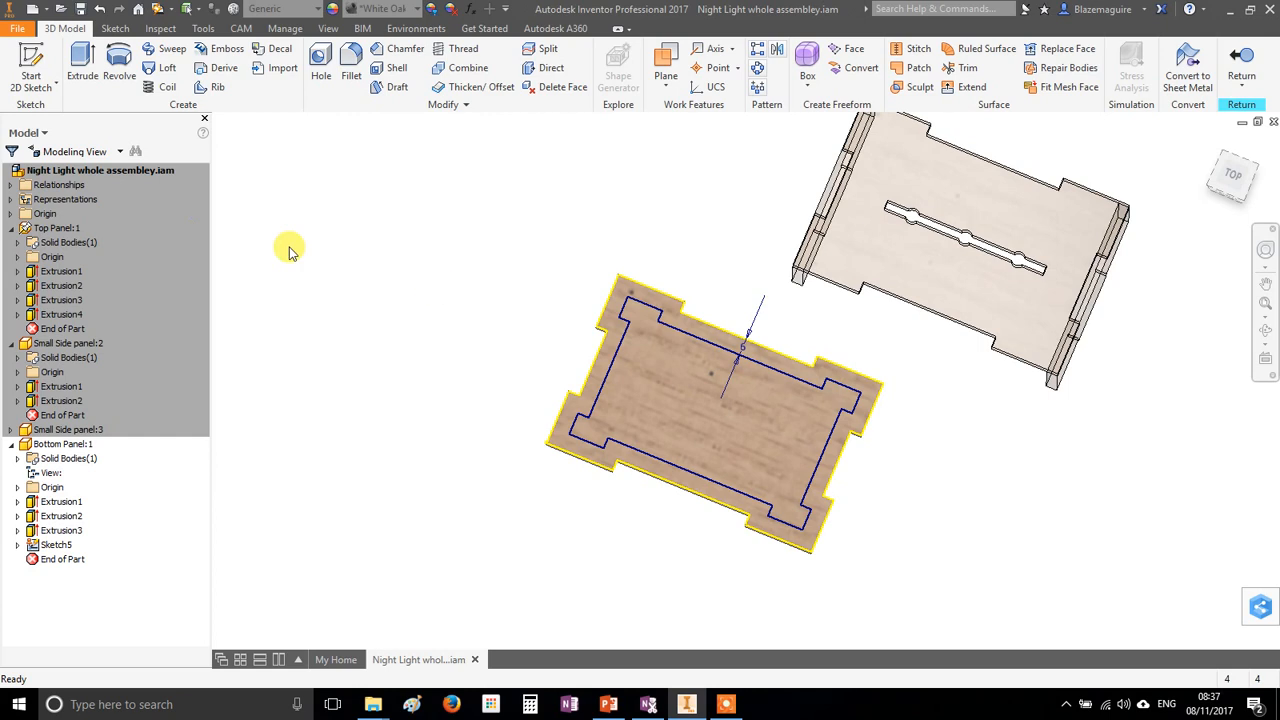
# - Extrude the inner offset profile as a 10 mm cut through the bottom panel and return to the assembly
pyautogui.click(84, 62)
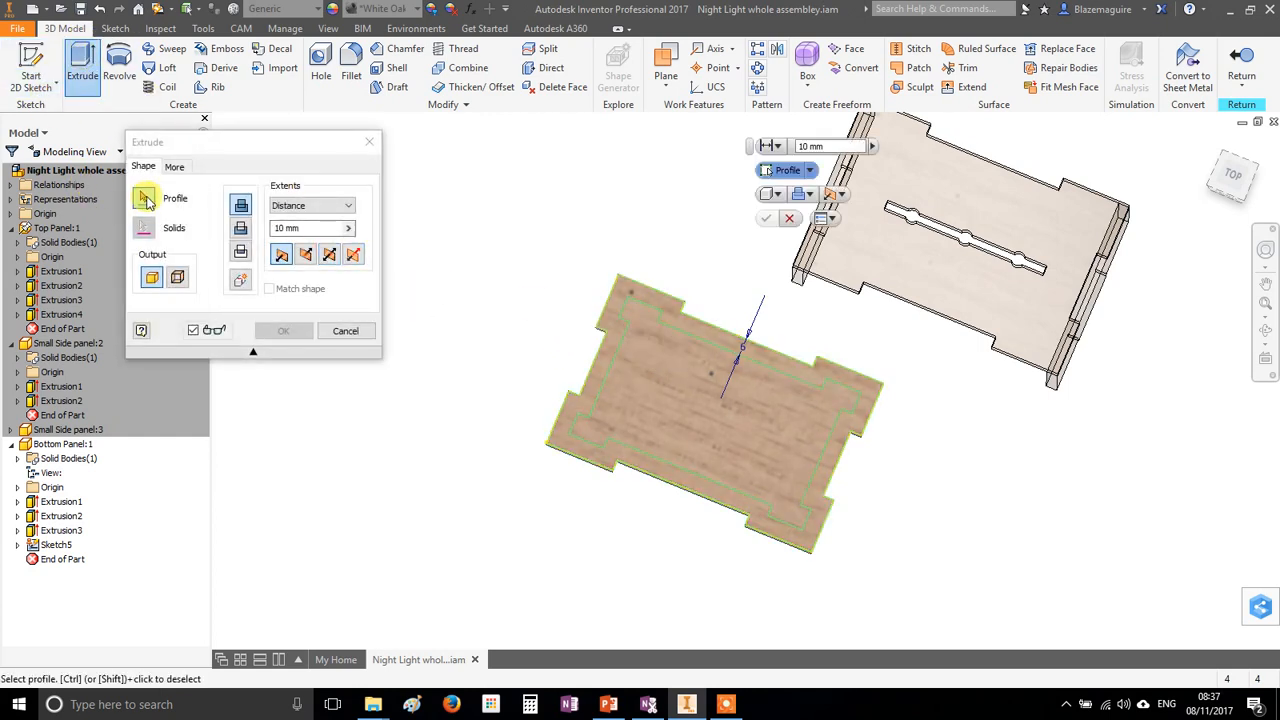
pyautogui.click(703, 400)
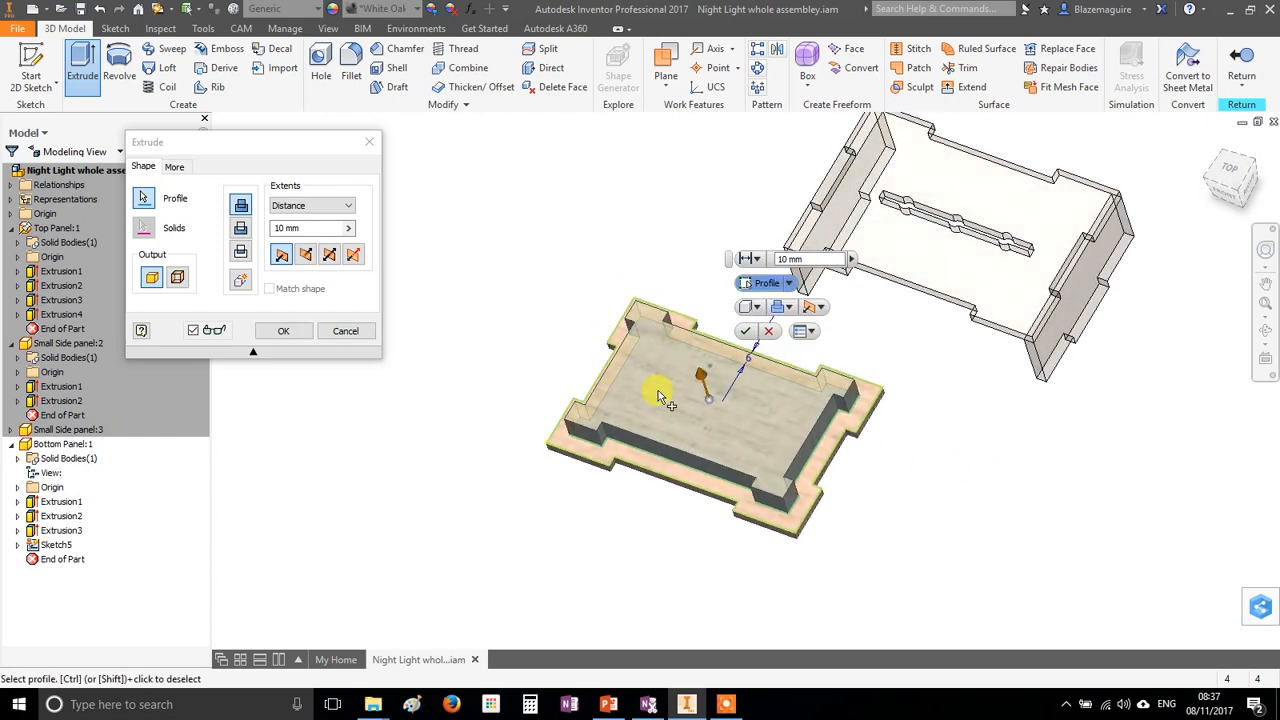
pyautogui.click(240, 230)
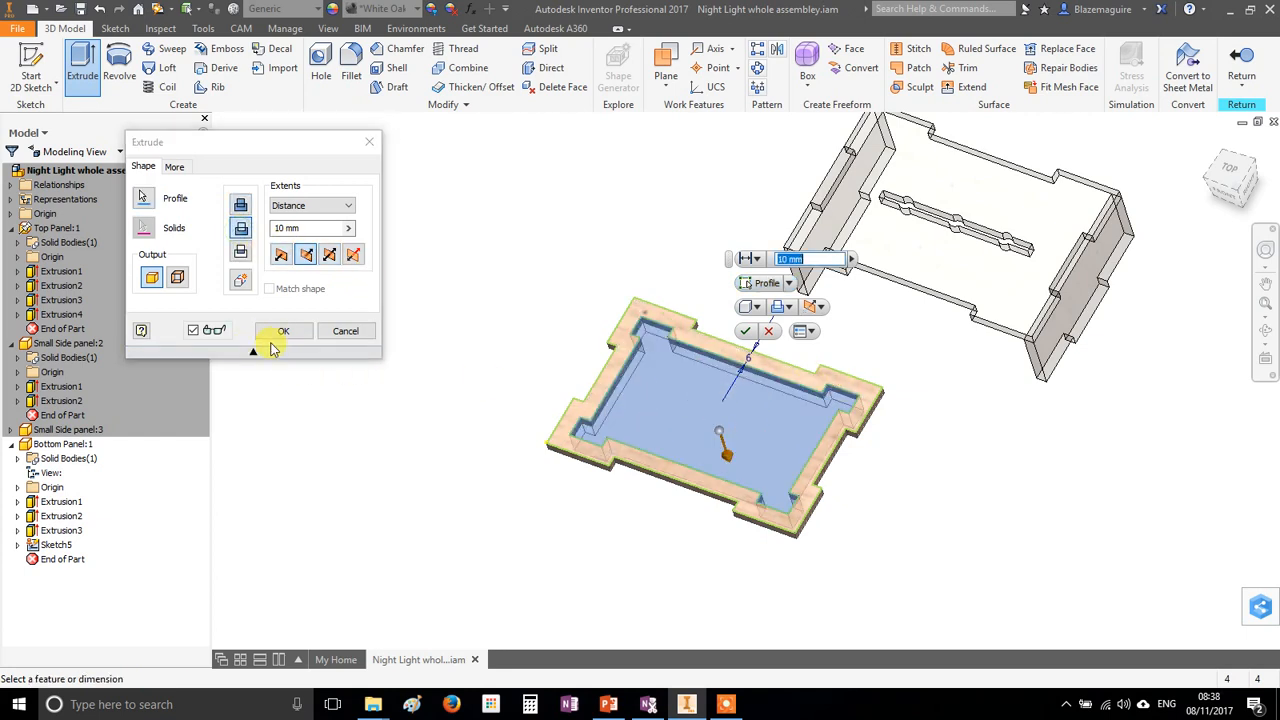
pyautogui.click(283, 330)
pyautogui.moveTo(728, 514)
pyautogui.keyDown('shift'); pyautogui.mouseDown(button='middle')
pyautogui.moveTo(826, 543)
pyautogui.moveTo(710, 515)
pyautogui.mouseUp(button='middle'); pyautogui.keyUp('shift')
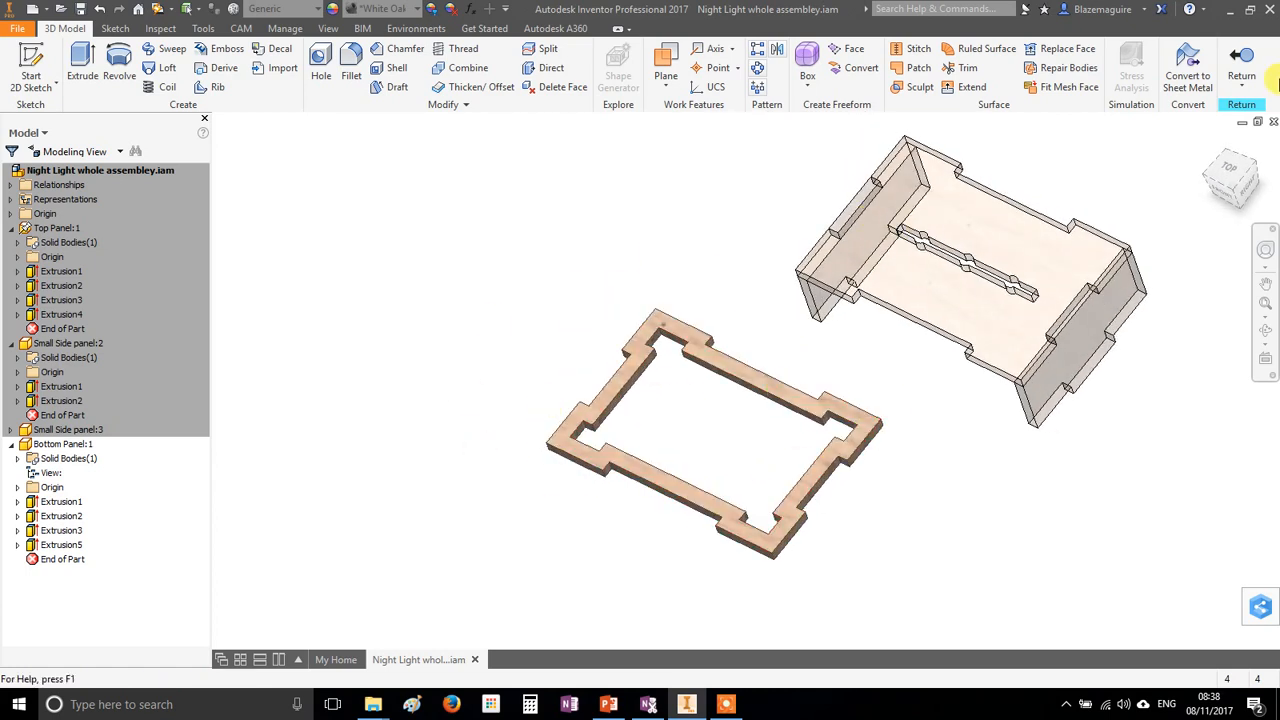
pyautogui.click(1241, 56)
# - Mate the inner face of the small side panel to the recessed notch face at the end of the bottom panel
pyautogui.keyDown('shift'); pyautogui.moveTo(903, 346); pyautogui.dragTo(720, 410, button='middle'); pyautogui.keyUp('shift')
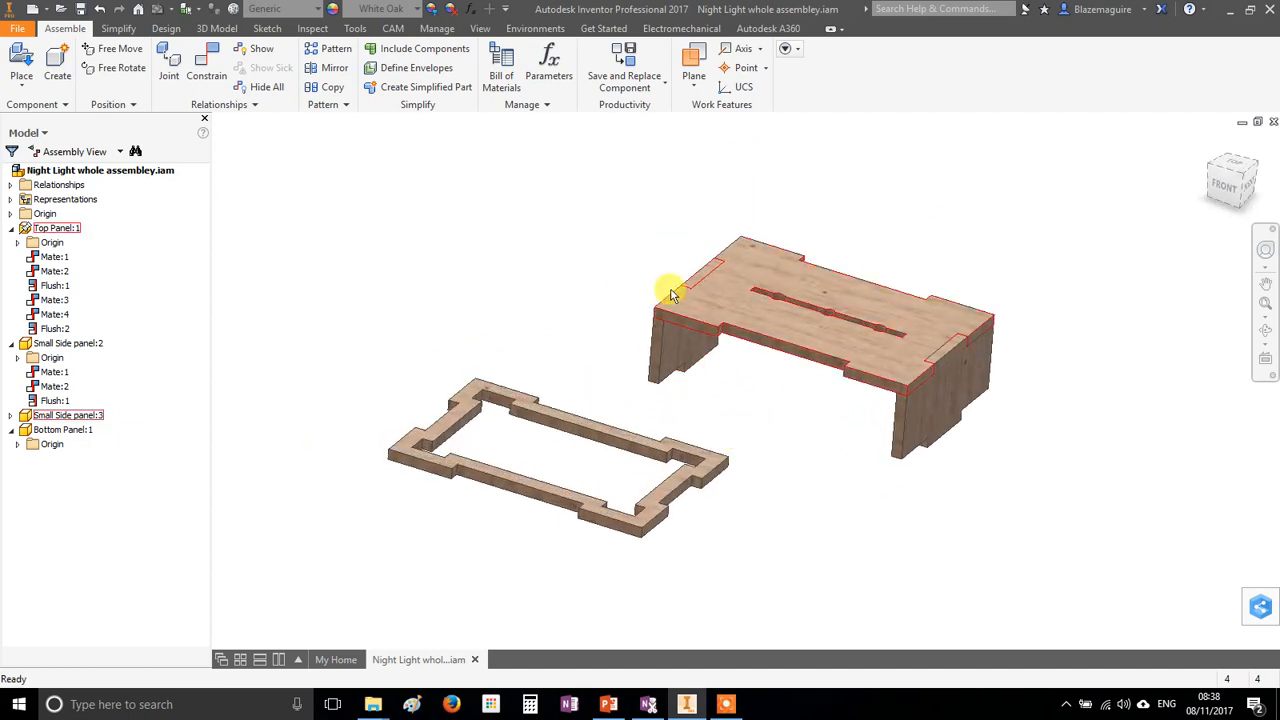
pyautogui.click(208, 66)
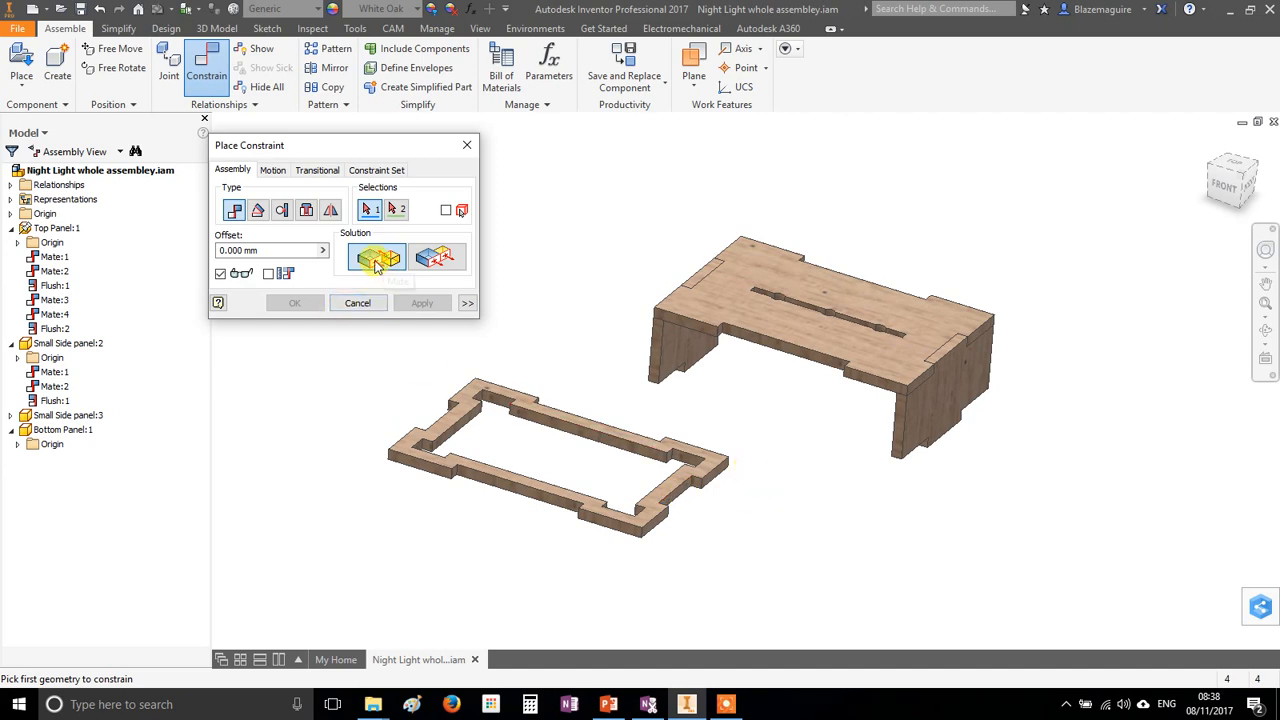
pyautogui.keyDown('shift'); pyautogui.moveTo(824, 508); pyautogui.dragTo(878, 498, button='middle'); pyautogui.keyUp('shift')
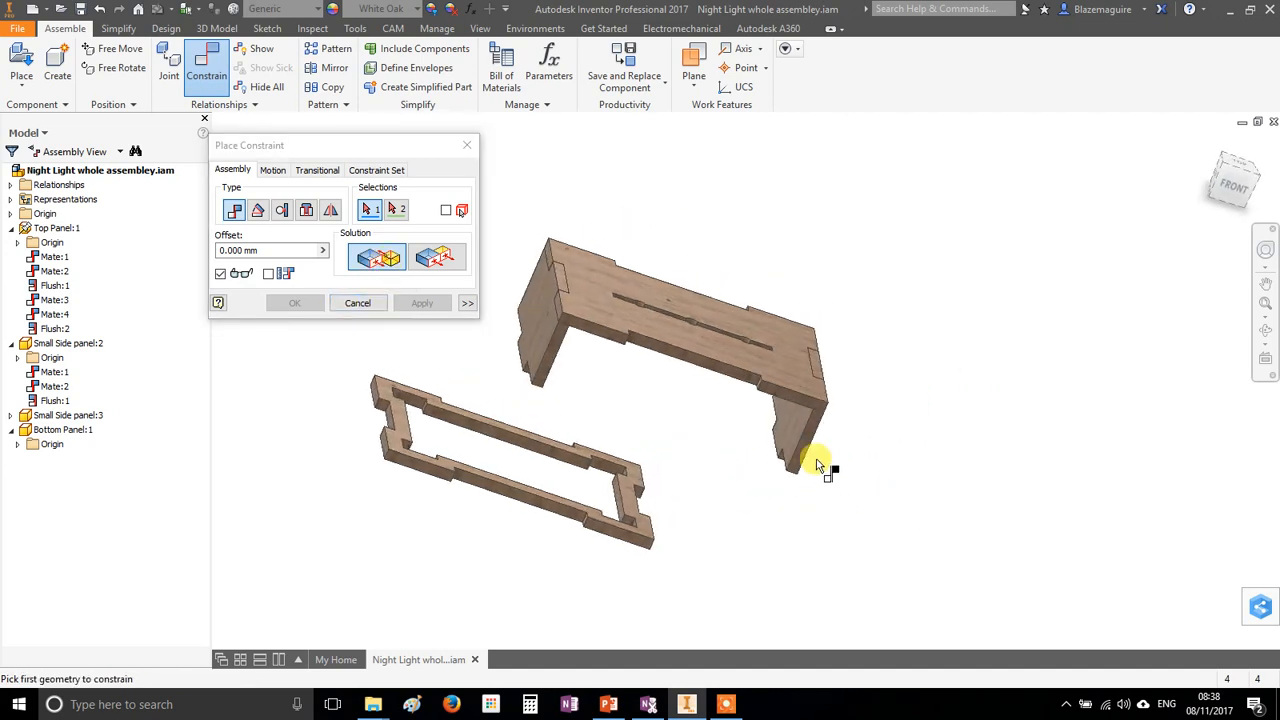
pyautogui.scroll(5, 782, 447)
pyautogui.click(755, 428)
pyautogui.scroll(-5, 751, 420)
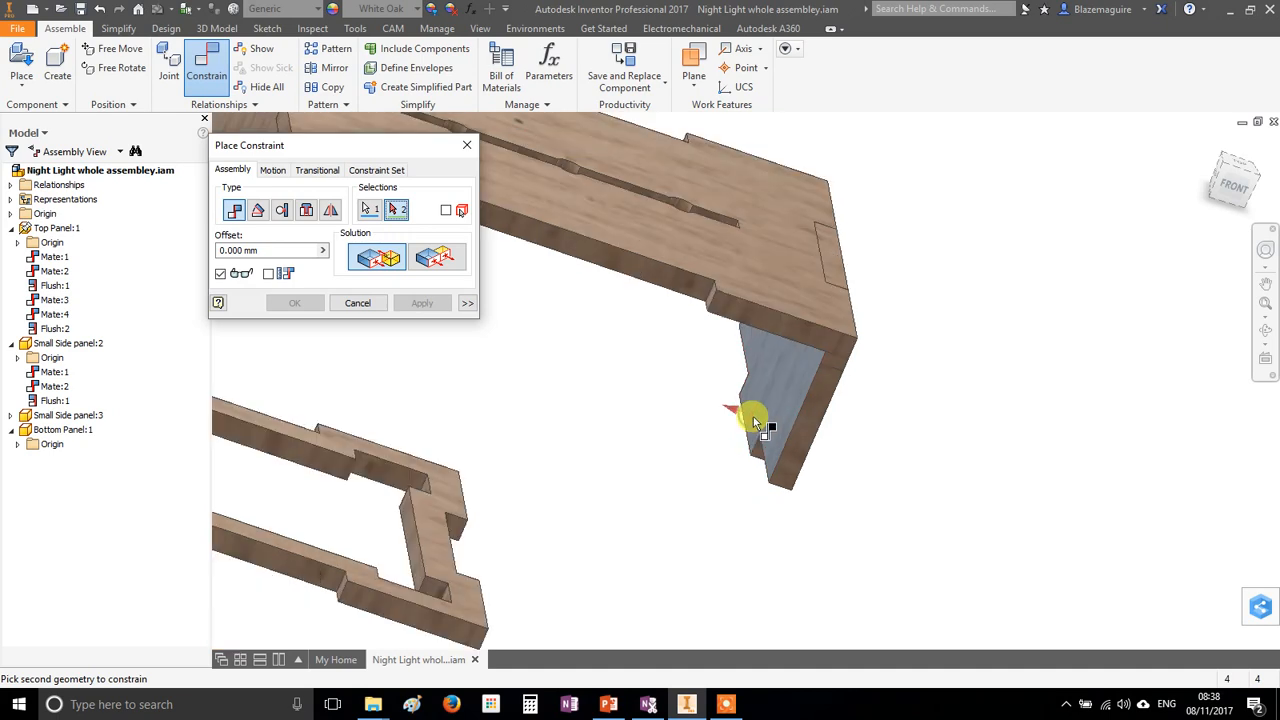
pyautogui.keyDown('shift'); pyautogui.moveTo(737, 457); pyautogui.dragTo(663, 483, button='middle'); pyautogui.keyUp('shift')
pyautogui.scroll(5, 678, 495)
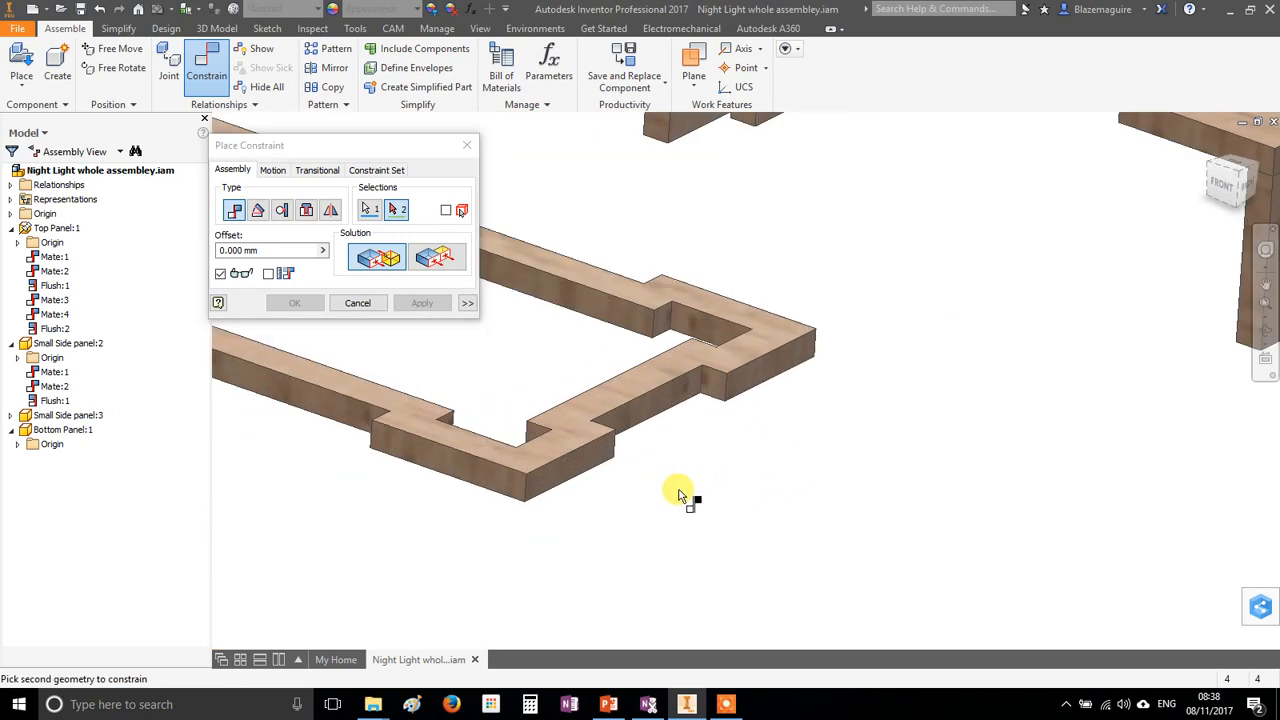
pyautogui.click(655, 413)
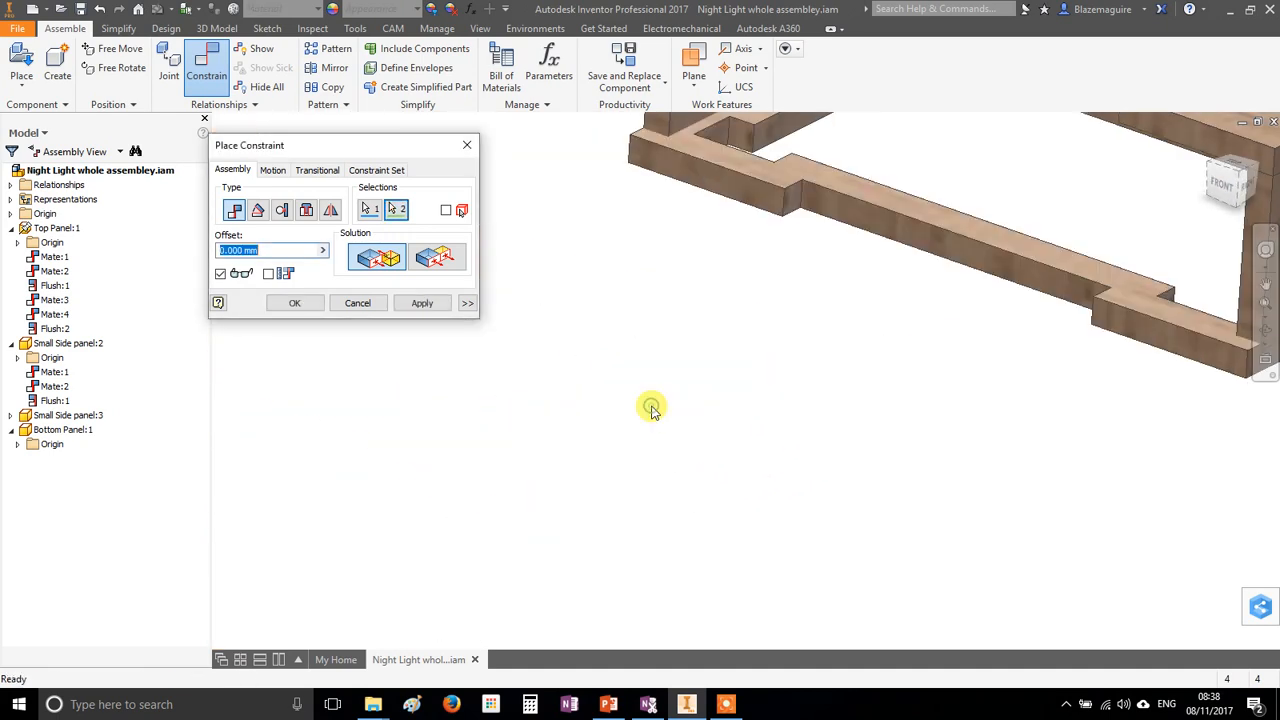
pyautogui.scroll(-5, 737, 420)
pyautogui.scroll(6, 945, 375)
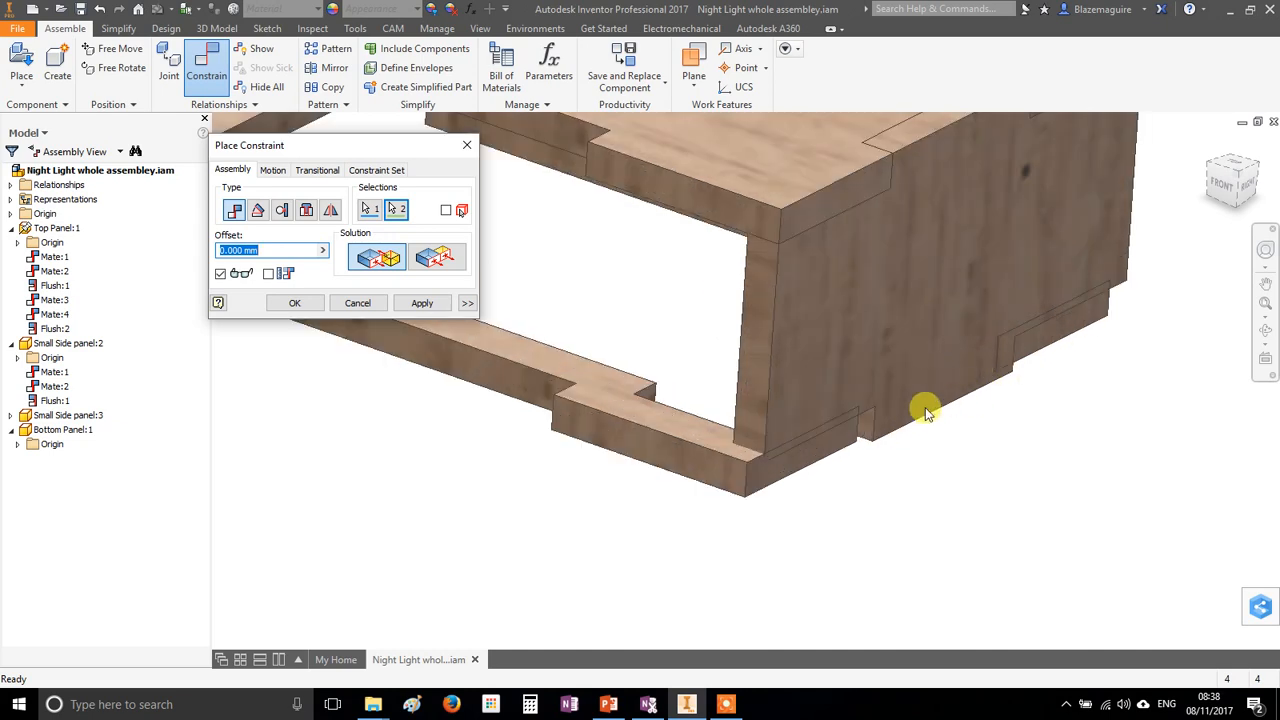
pyautogui.click(422, 303)
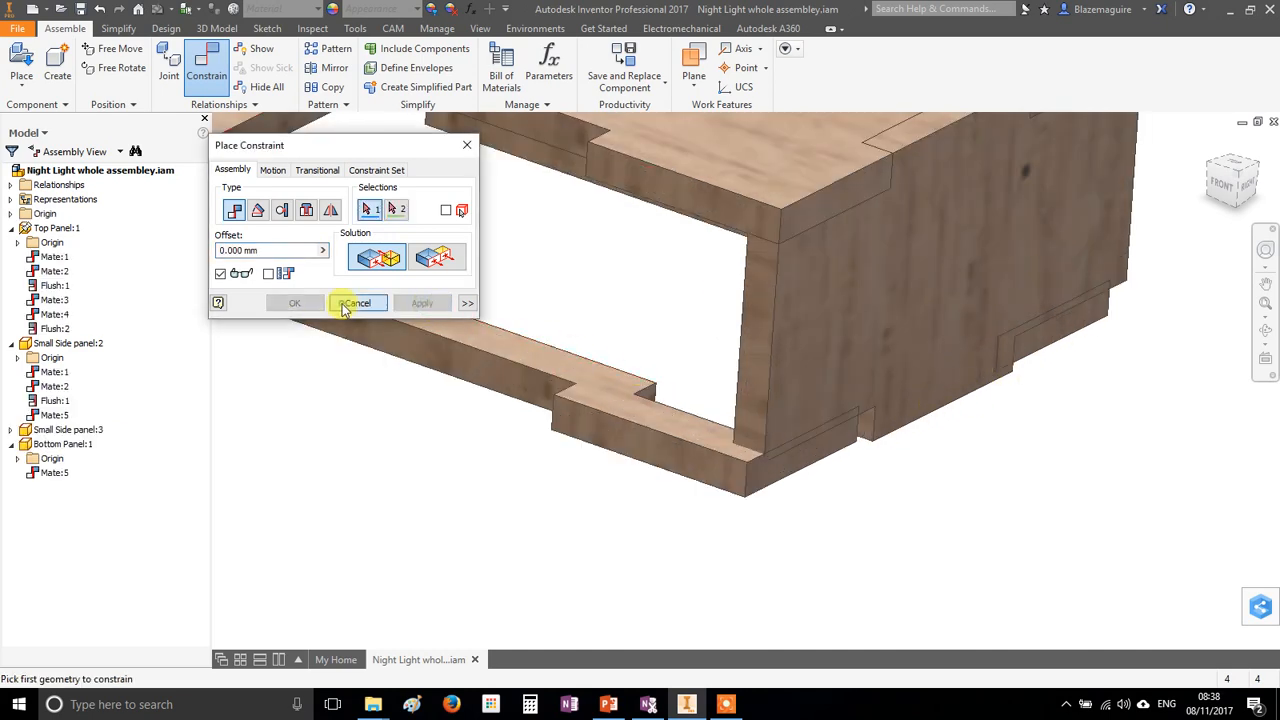
pyautogui.click(350, 303)
# - Pull the bottom panel down clear of the box, and mate its upper face to the small side panel's lower shoulder face
pyautogui.moveTo(805, 460); pyautogui.dragTo(800, 495)
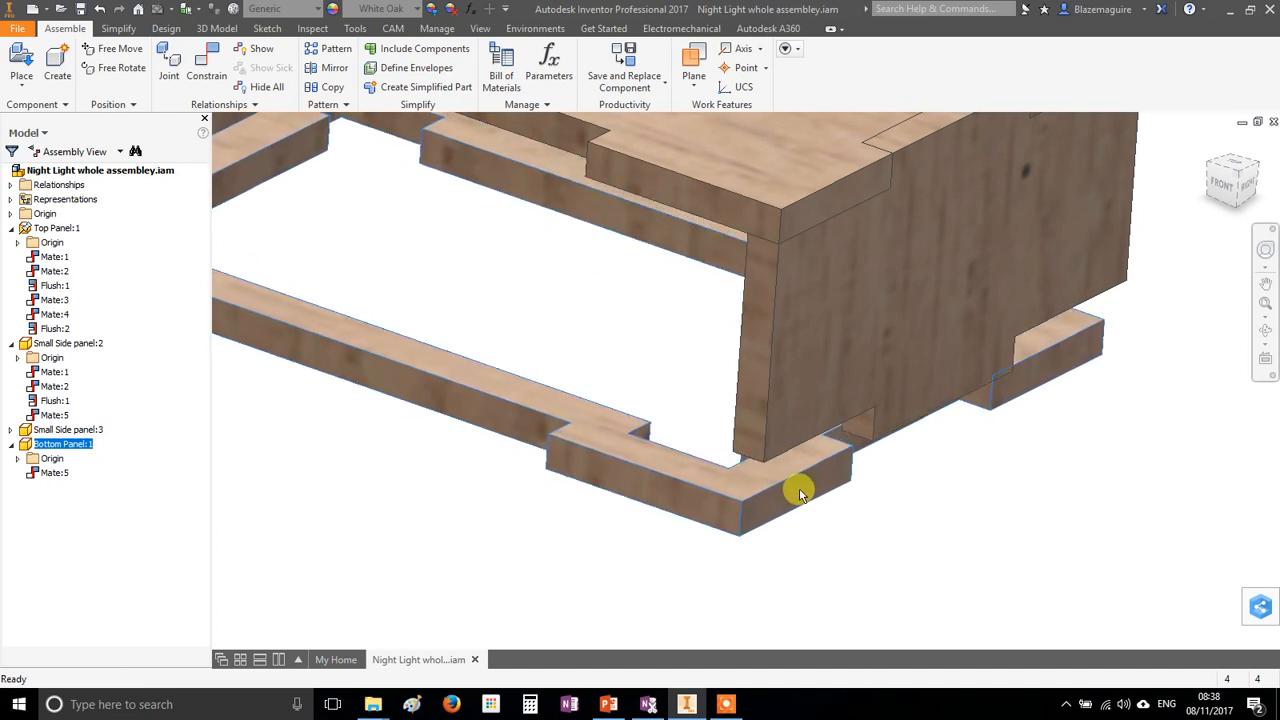
pyautogui.scroll(3, 1075, 515)
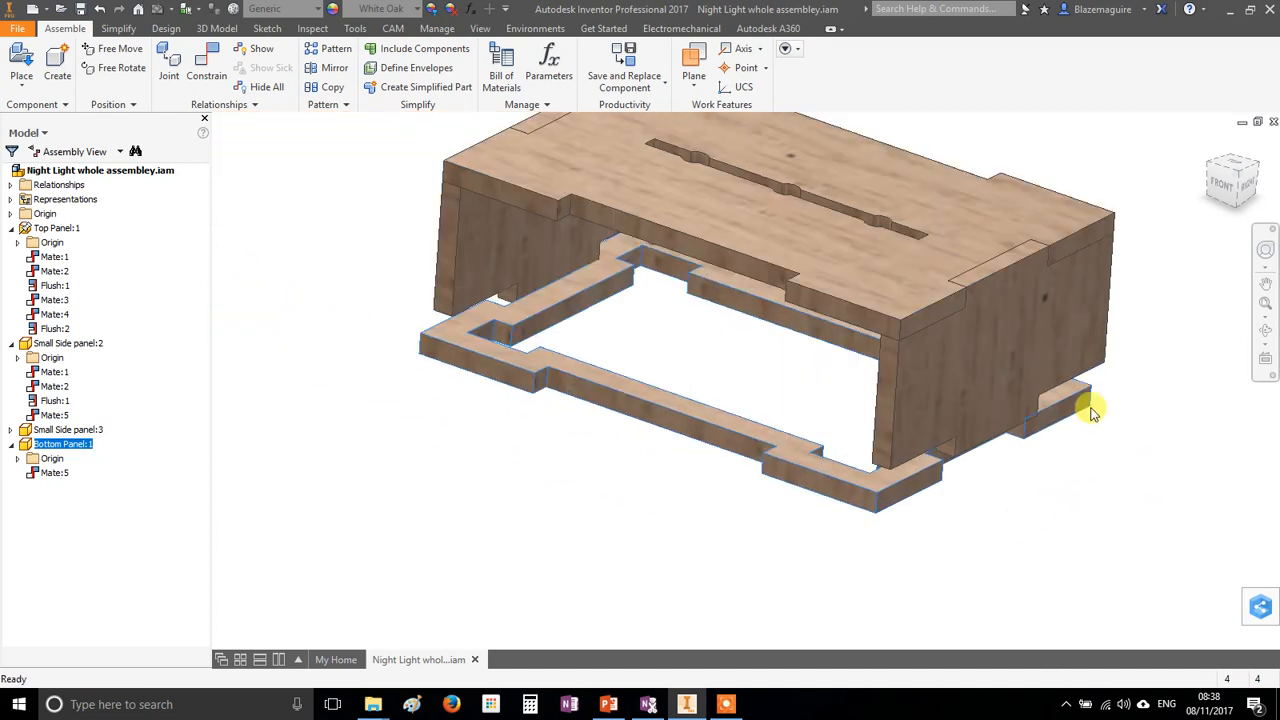
pyautogui.click(206, 68)
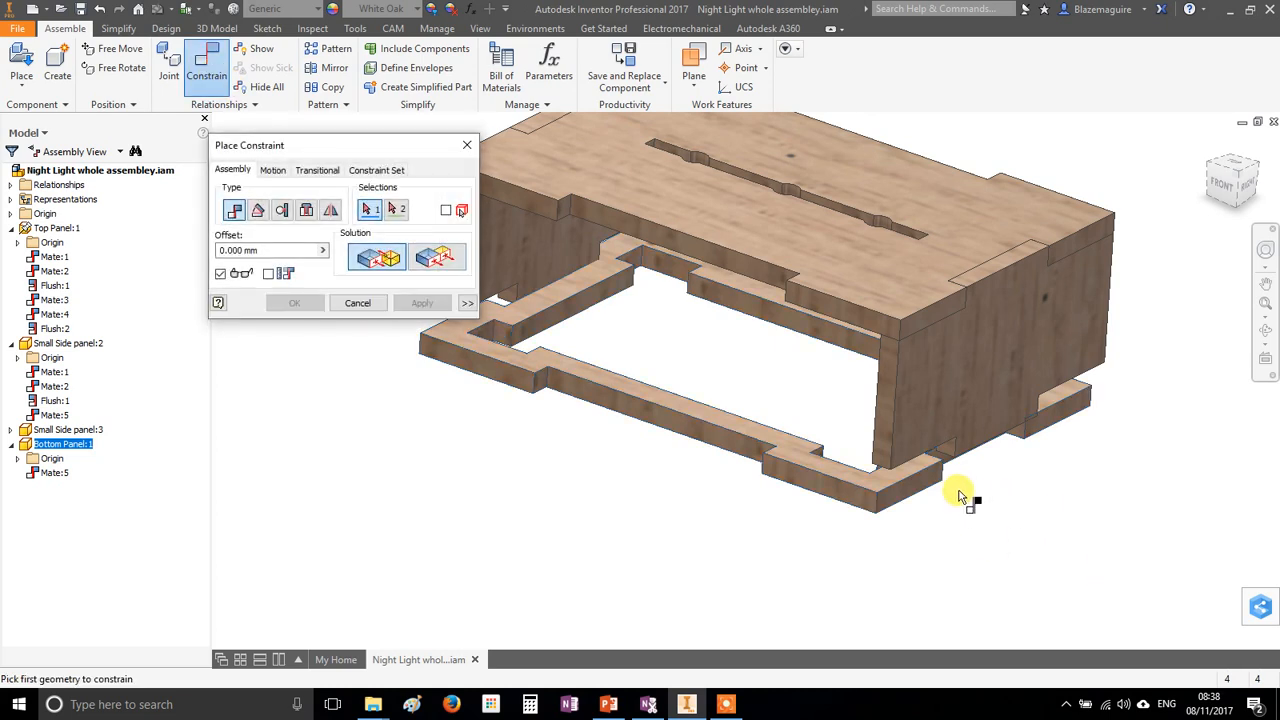
pyautogui.scroll(-5, 962, 496)
pyautogui.click(722, 442)
pyautogui.keyDown('shift'); pyautogui.moveTo(894, 491); pyautogui.dragTo(923, 506, button='middle'); pyautogui.keyUp('shift')
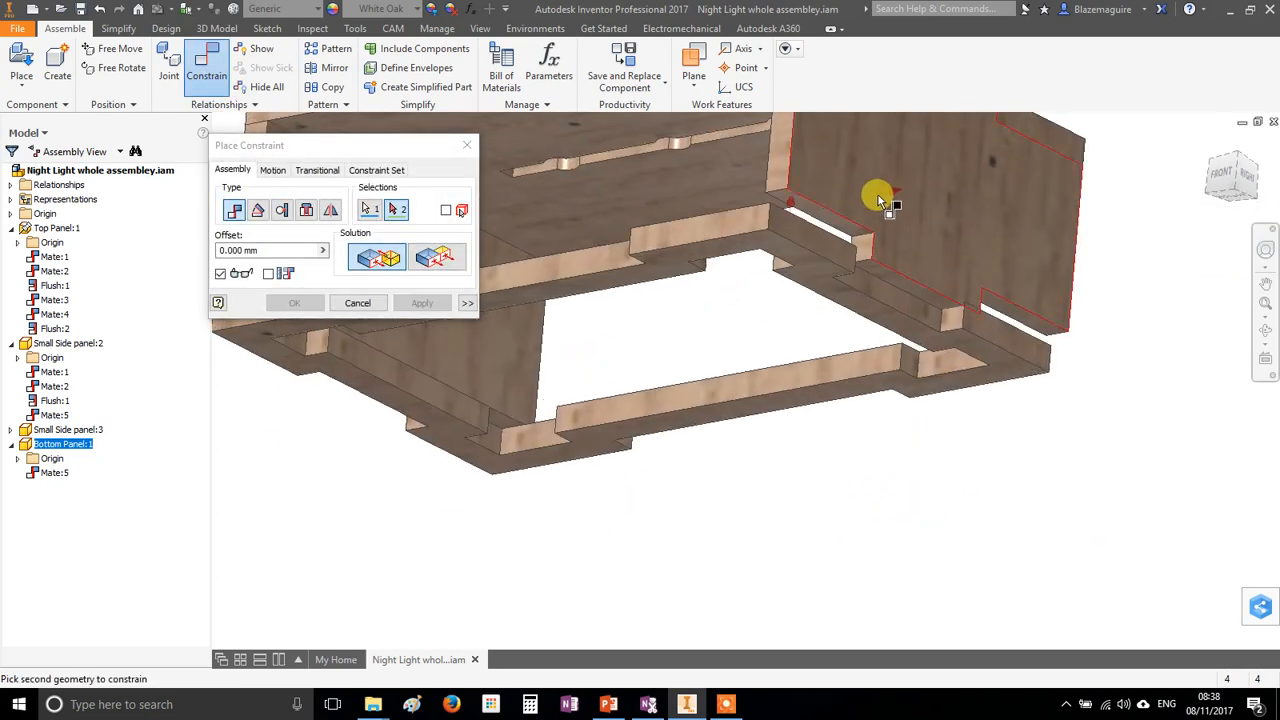
pyautogui.scroll(-3, 795, 240)
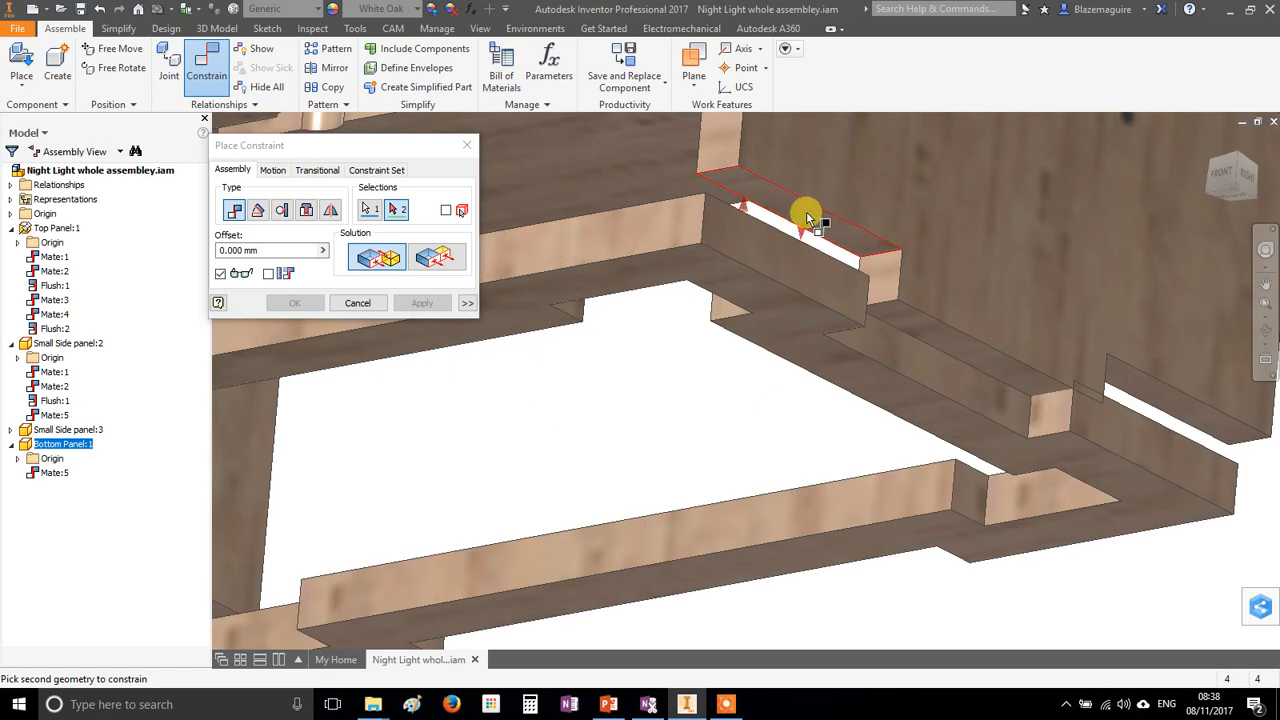
pyautogui.click(814, 216)
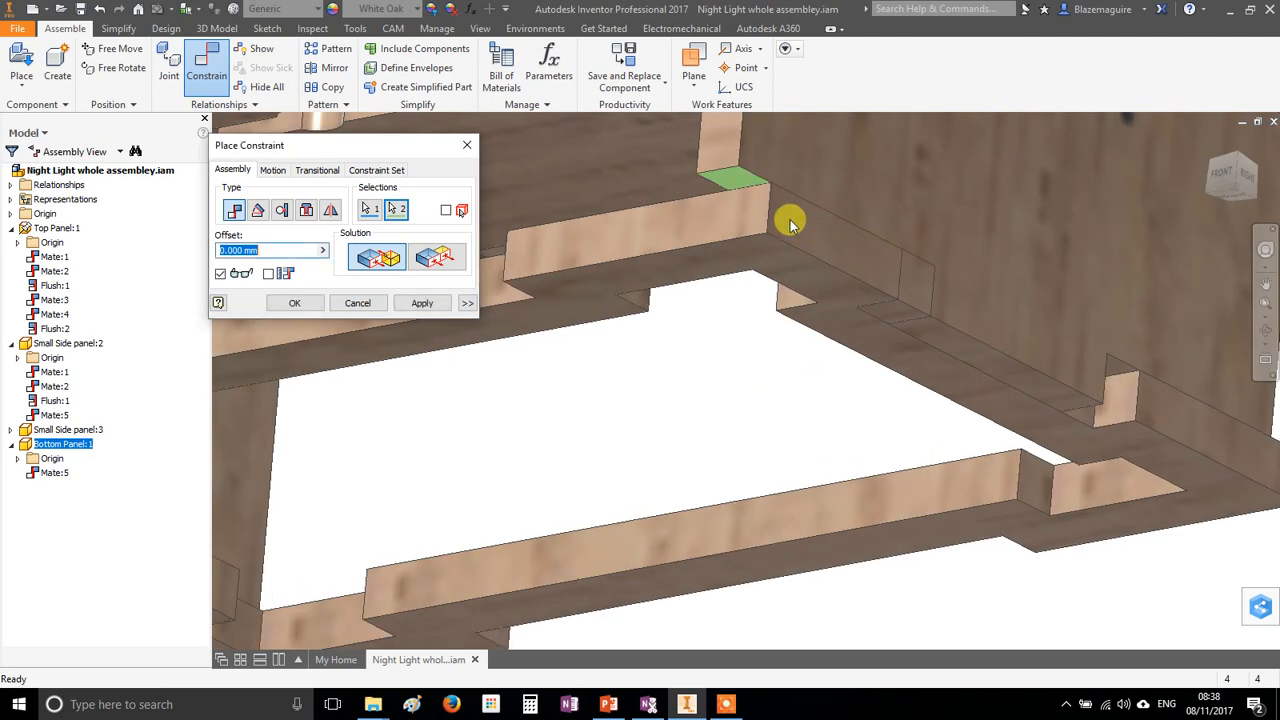
pyautogui.click(422, 305)
pyautogui.press('Escape')
# - Slide the bottom panel forward along the small side panel, out of line with the box's front
pyautogui.moveTo(765, 258); pyautogui.dragTo(727, 320)
pyautogui.scroll(4, 730, 319)
pyautogui.moveTo(768, 312); pyautogui.dragTo(727, 428, button='middle')
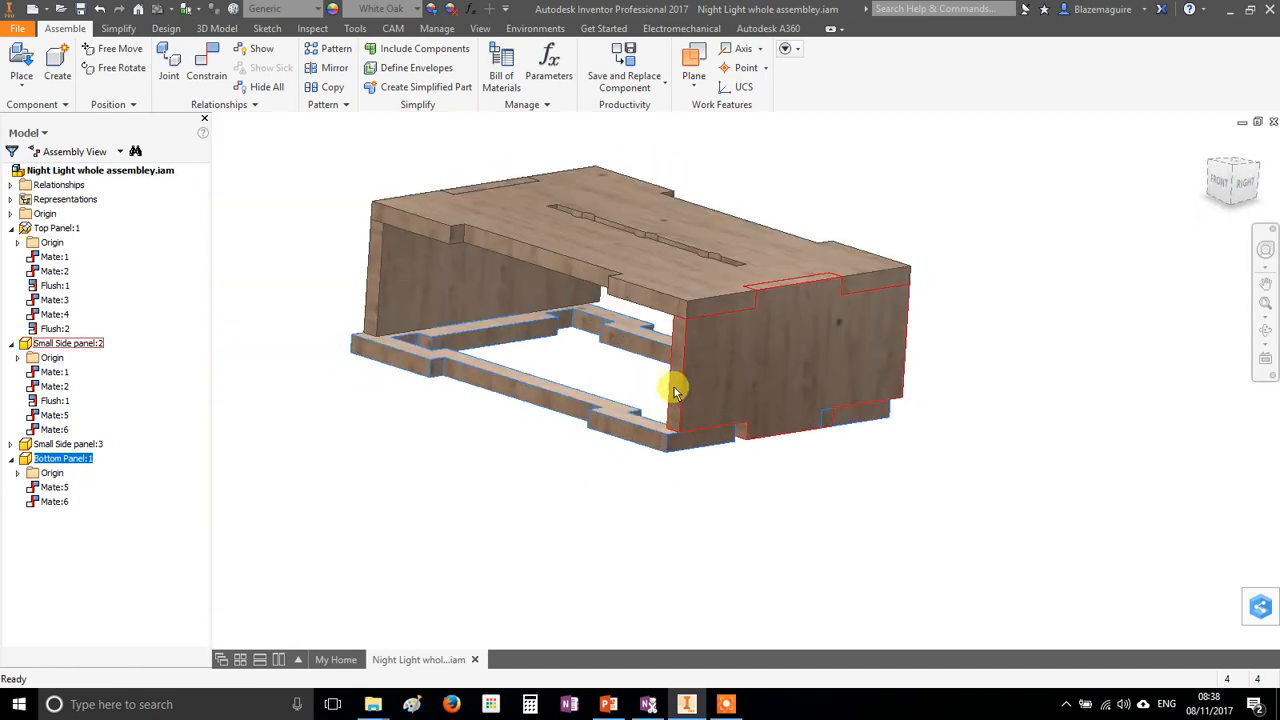
pyautogui.scroll(-4, 655, 443)
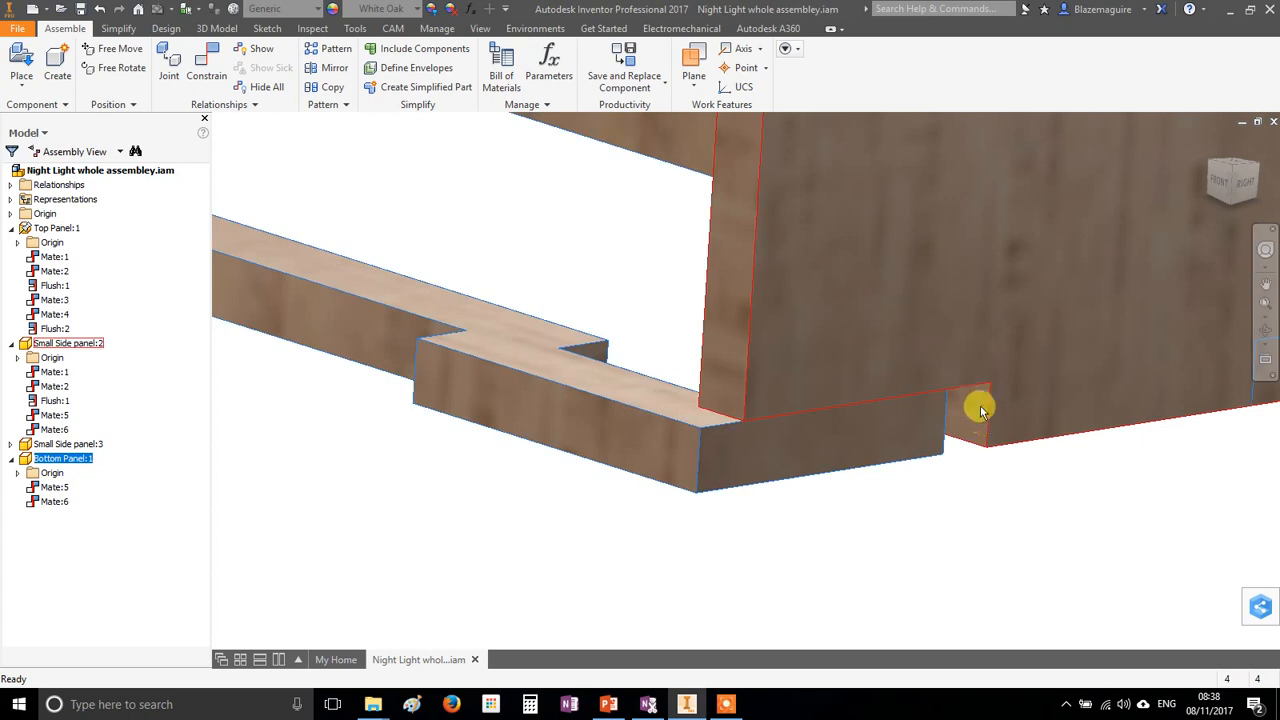
pyautogui.scroll(5, 932, 430)
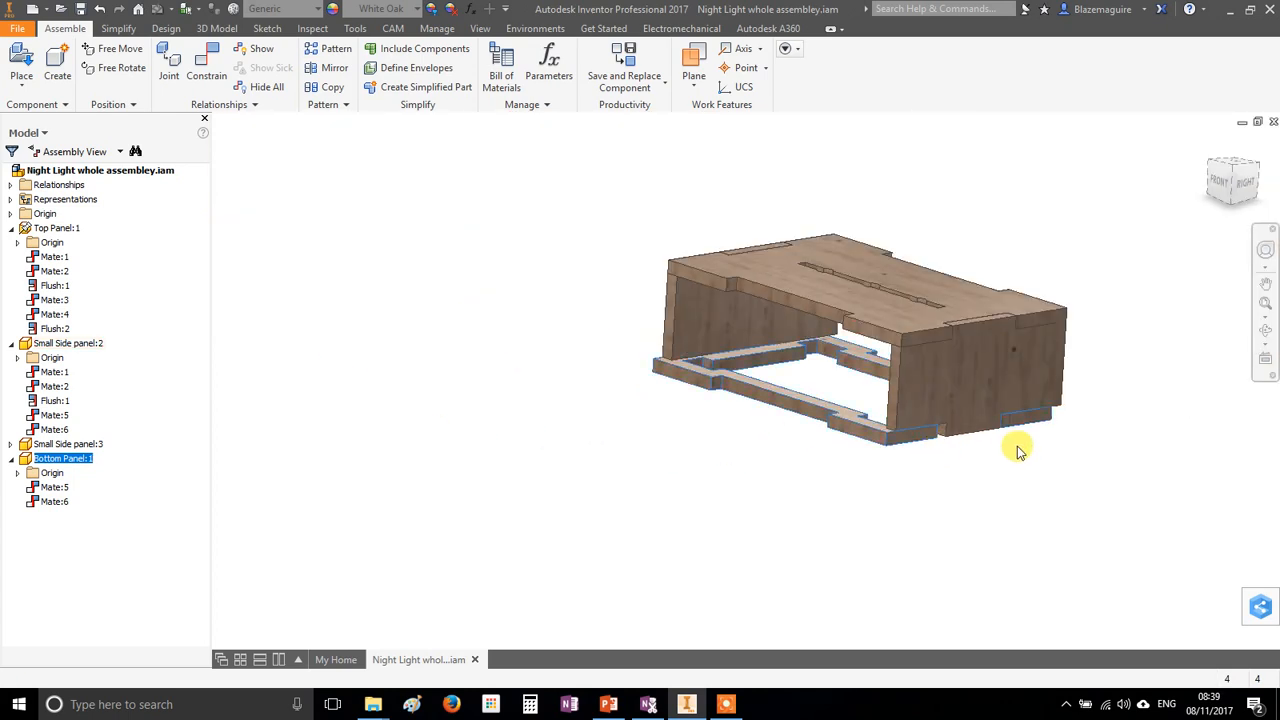
pyautogui.press('c')
pyautogui.click(431, 263)
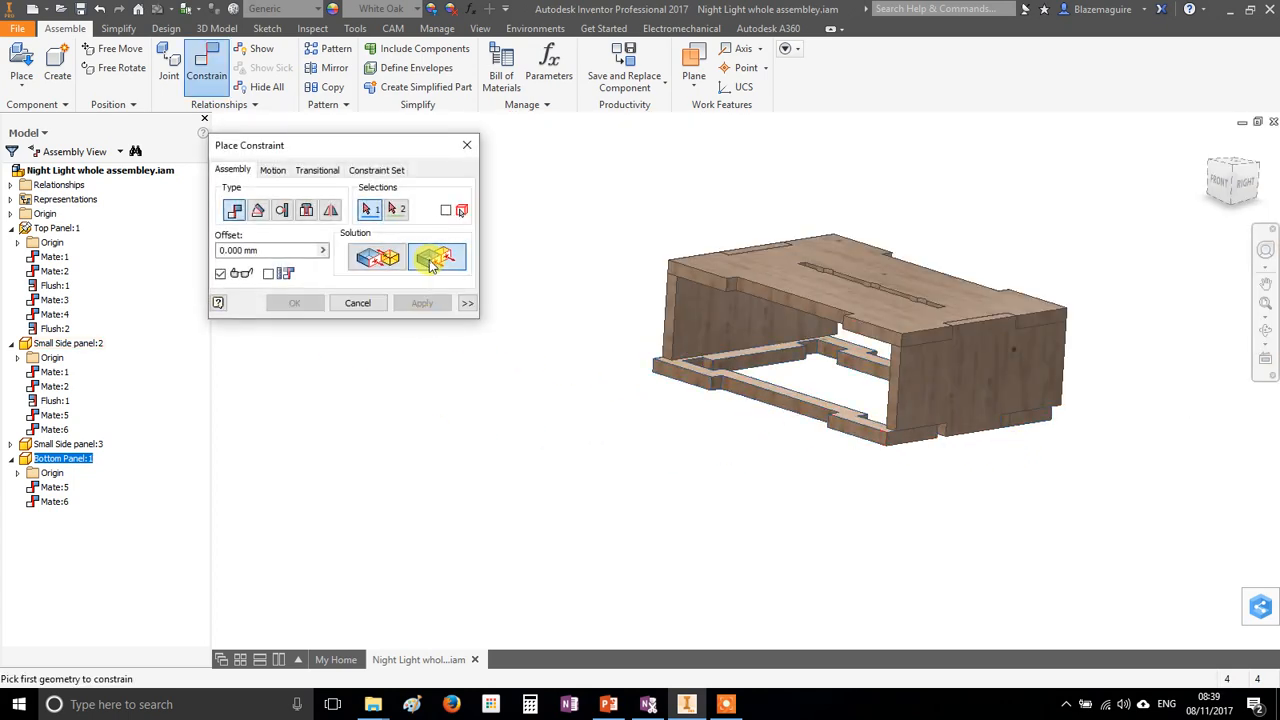
pyautogui.click(466, 148)
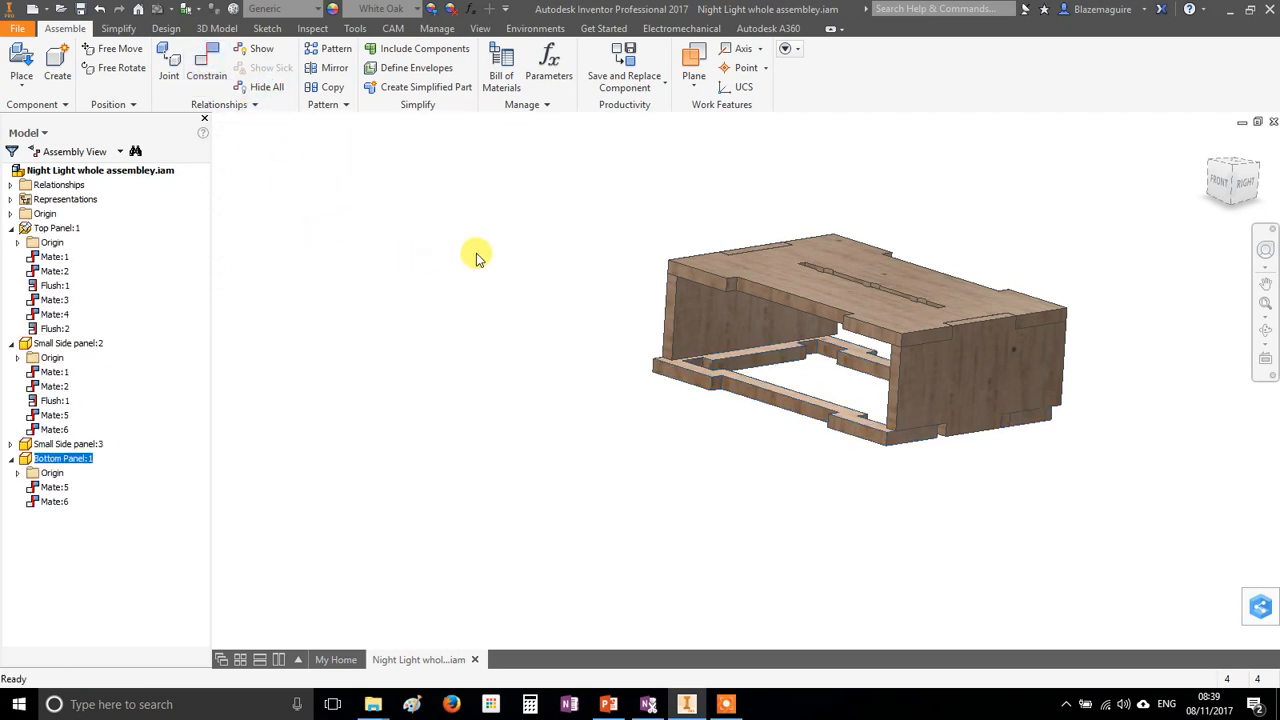
pyautogui.press('c')
pyautogui.click(464, 150)
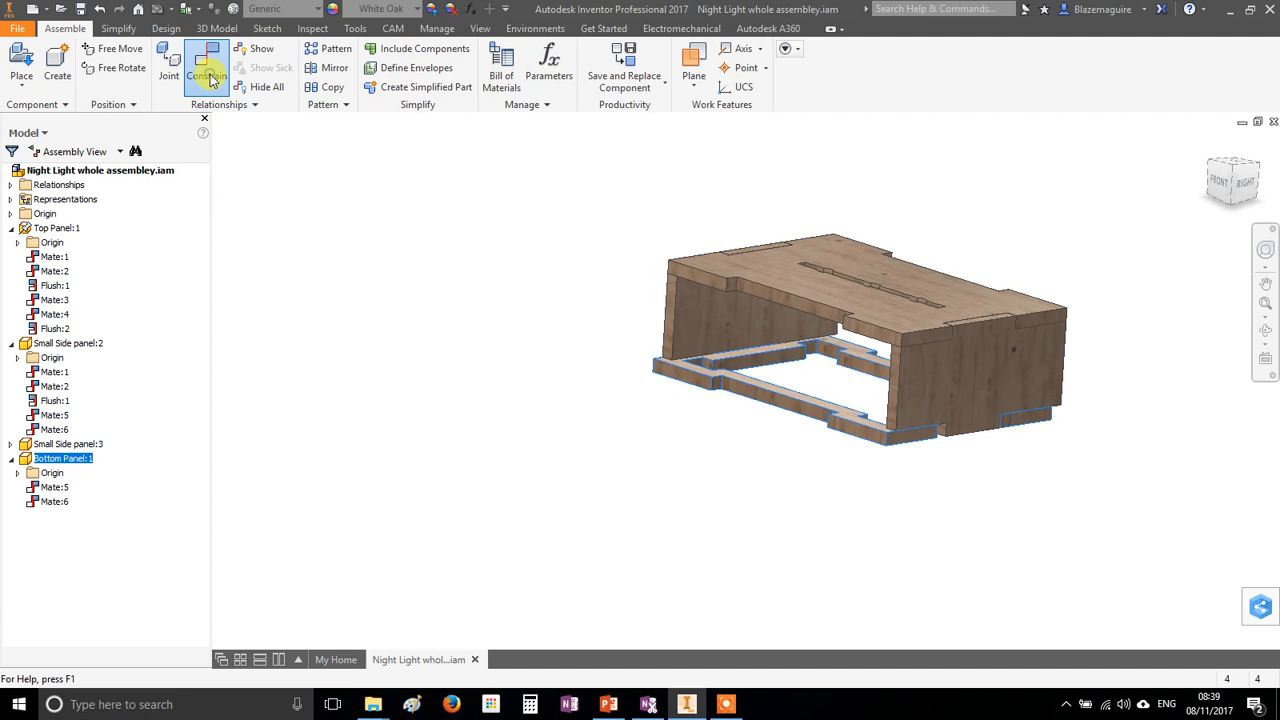
# - Constrain the small side panel's front edge face flush with the bottom panel's front face
pyautogui.click(207, 76)
pyautogui.click(433, 257)
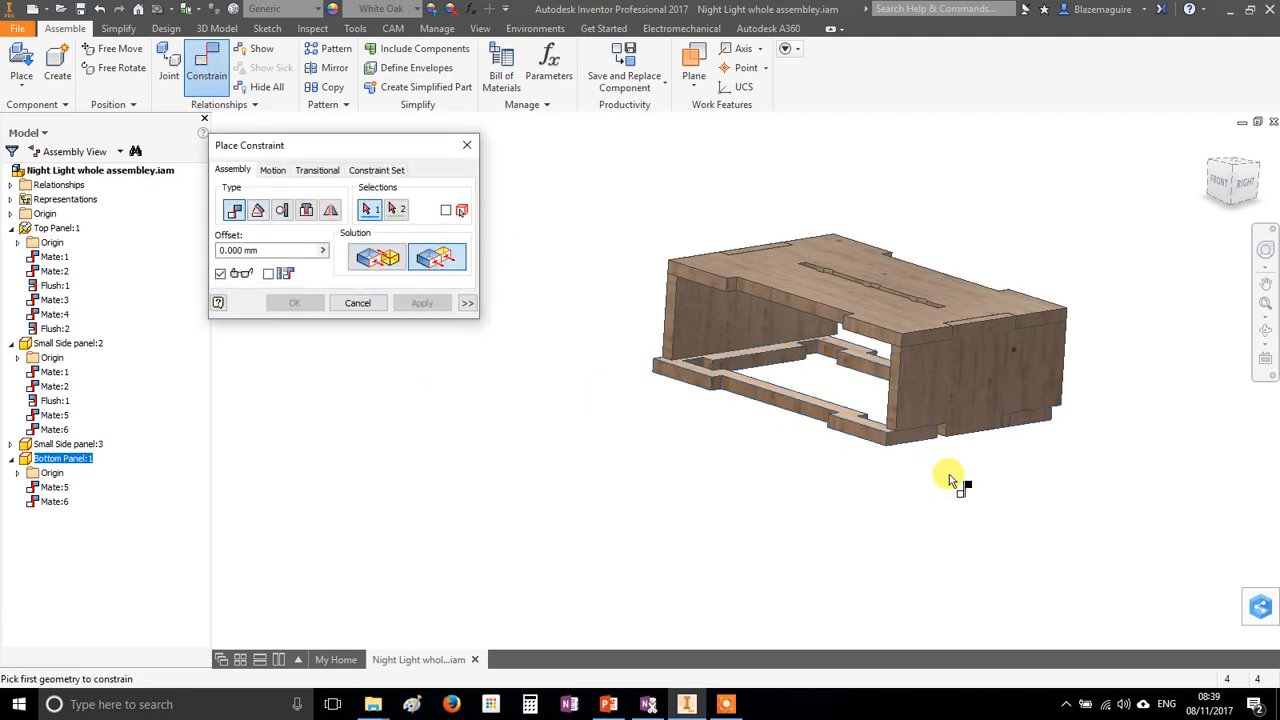
pyautogui.scroll(-3, 949, 479)
pyautogui.click(850, 379)
pyautogui.click(815, 403)
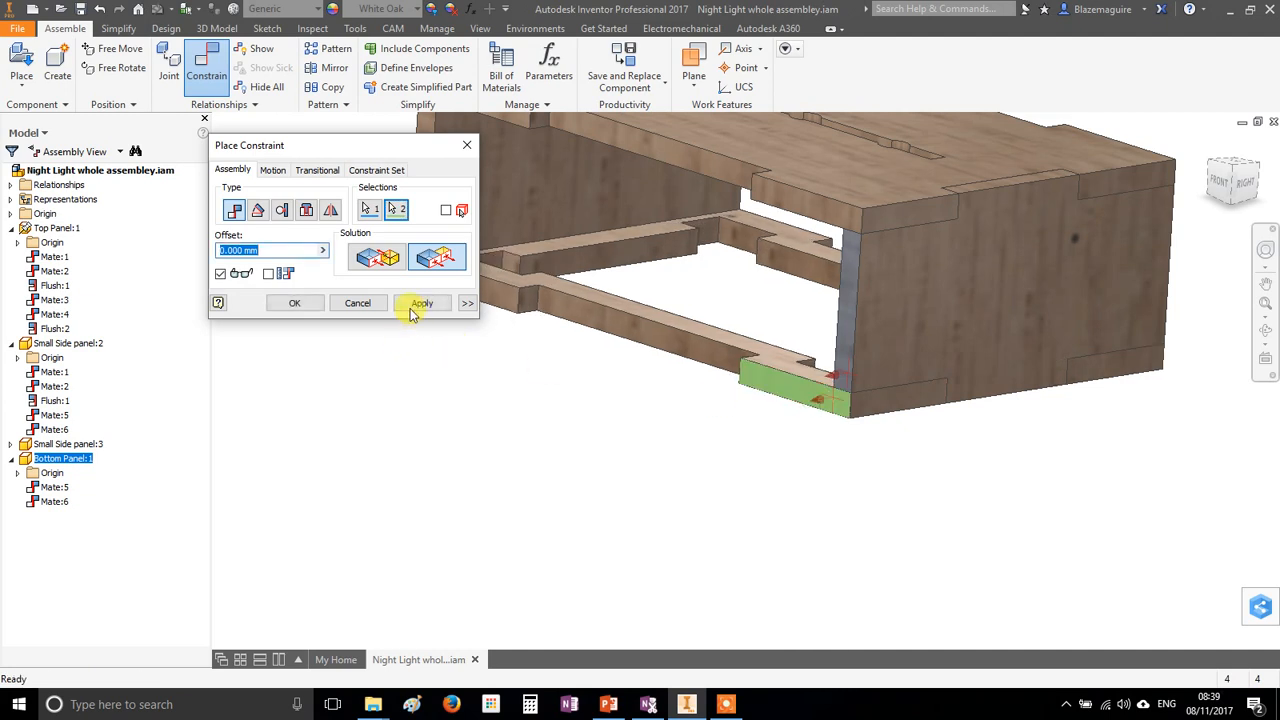
pyautogui.click(412, 308)
pyautogui.click(359, 305)
pyautogui.scroll(3, 630, 384)
pyautogui.keyDown('shift'); pyautogui.moveTo(631, 385); pyautogui.dragTo(650, 410, button='middle'); pyautogui.keyUp('shift')
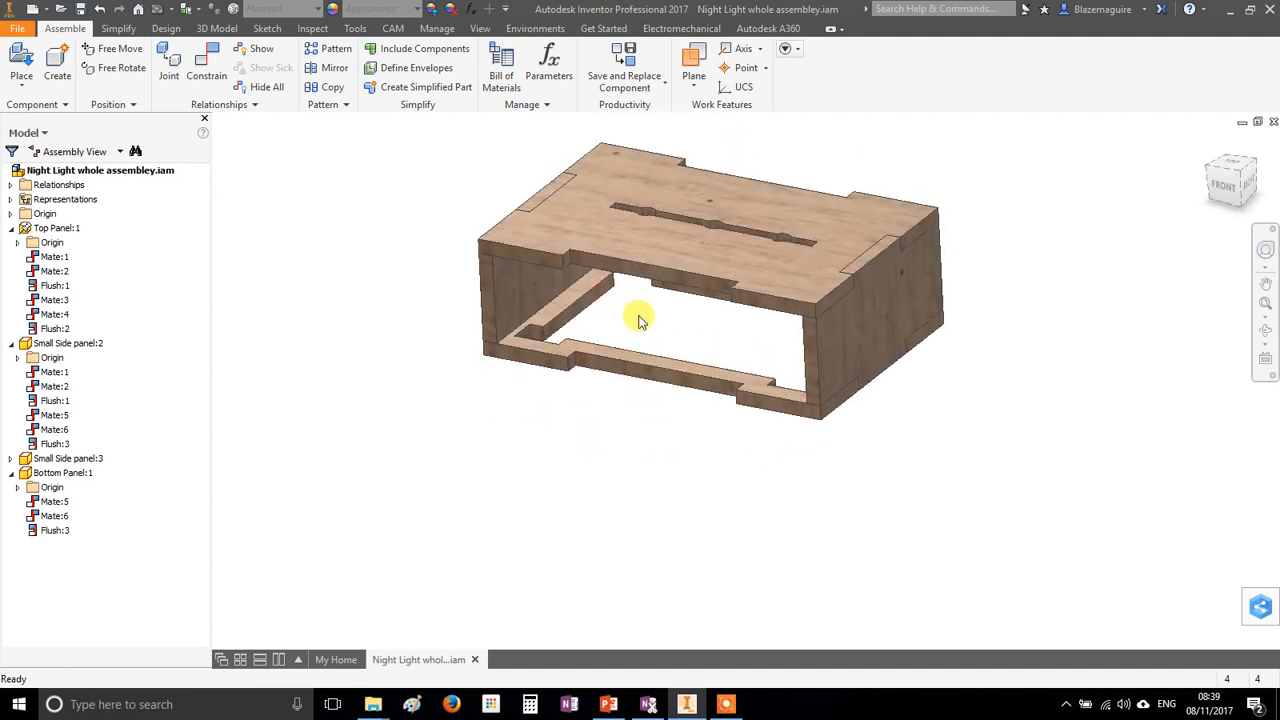
pyautogui.keyDown('shift'); pyautogui.moveTo(779, 361); pyautogui.dragTo(573, 343, button='middle'); pyautogui.keyUp('shift')
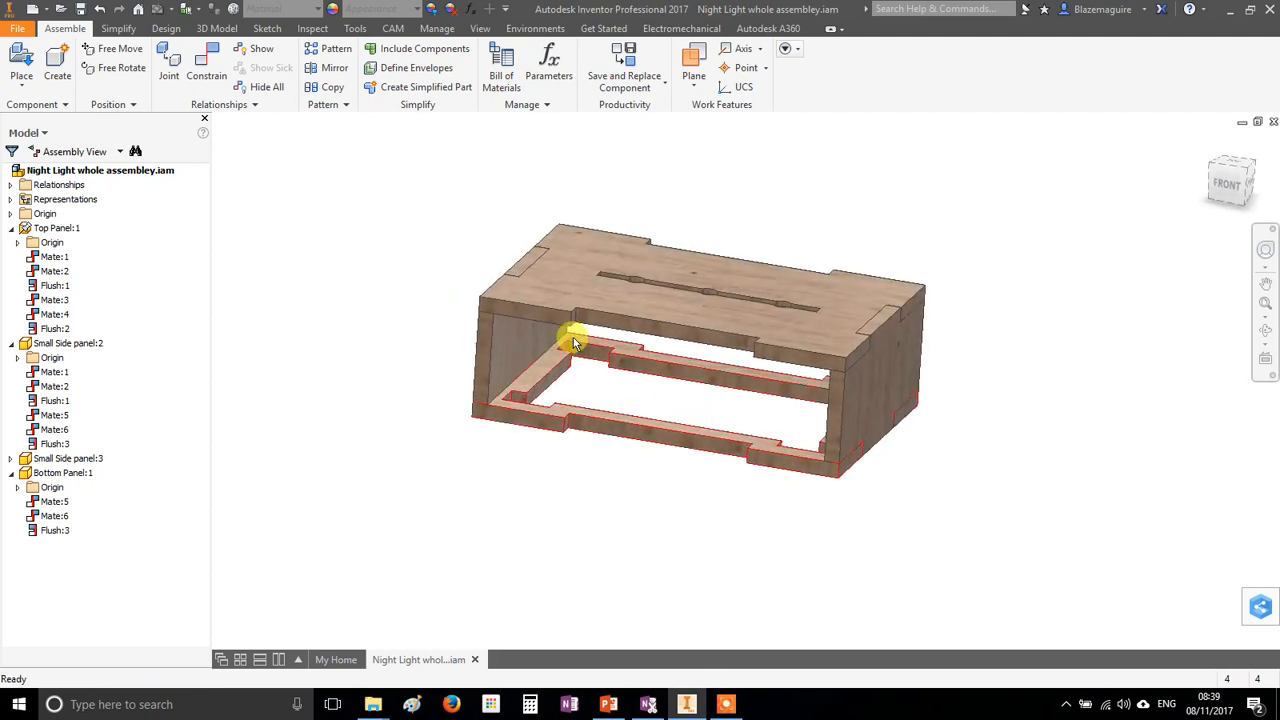
pyautogui.click(57, 63)
pyautogui.write('Side')
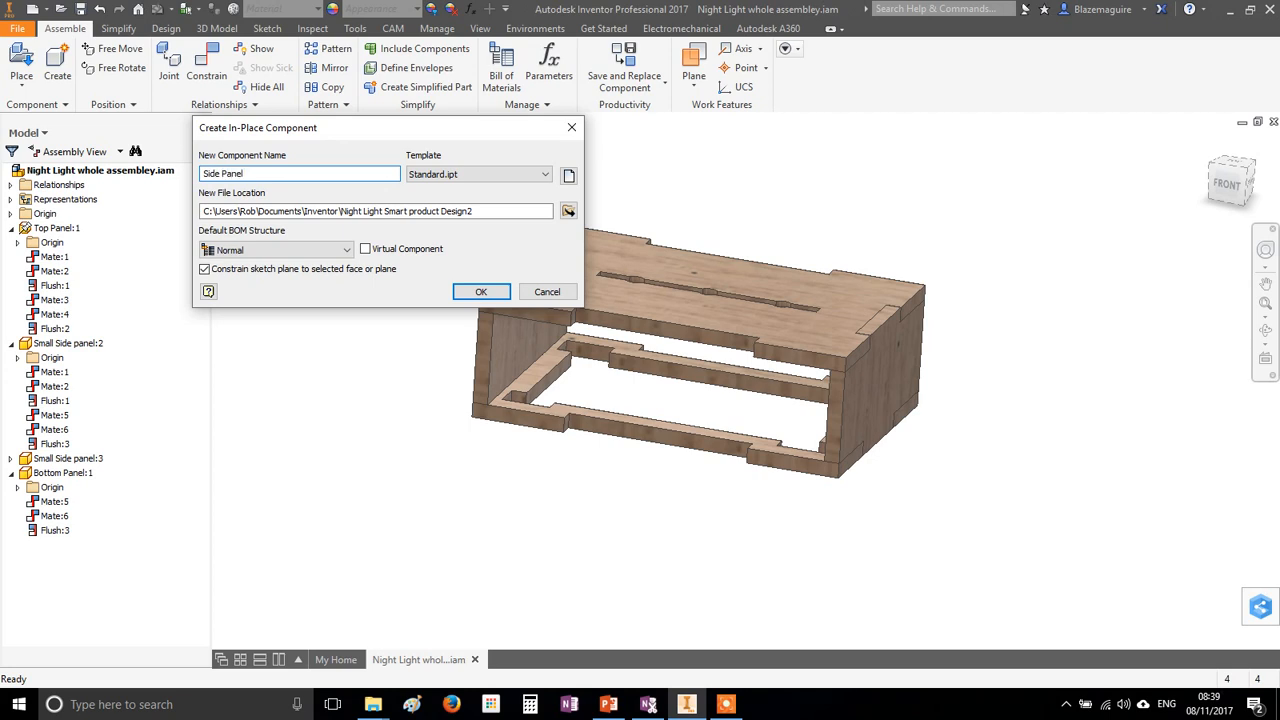
pyautogui.write(' Panel')
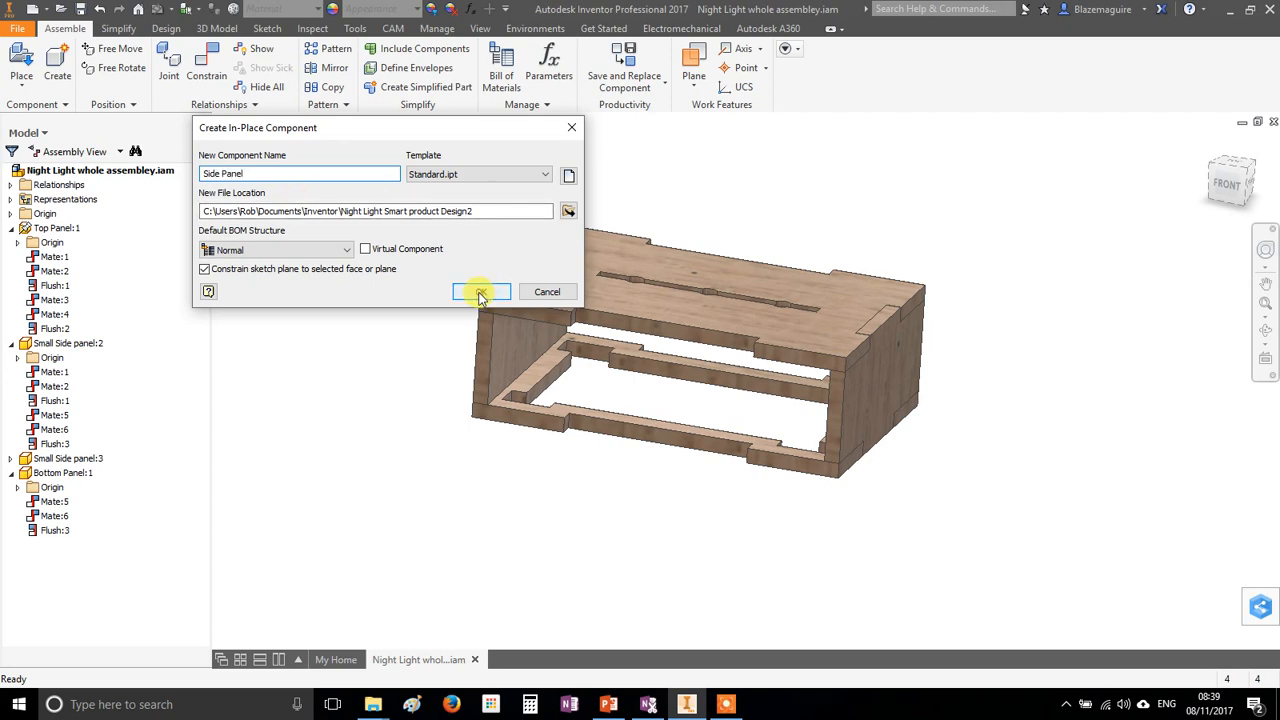
pyautogui.click(480, 294)
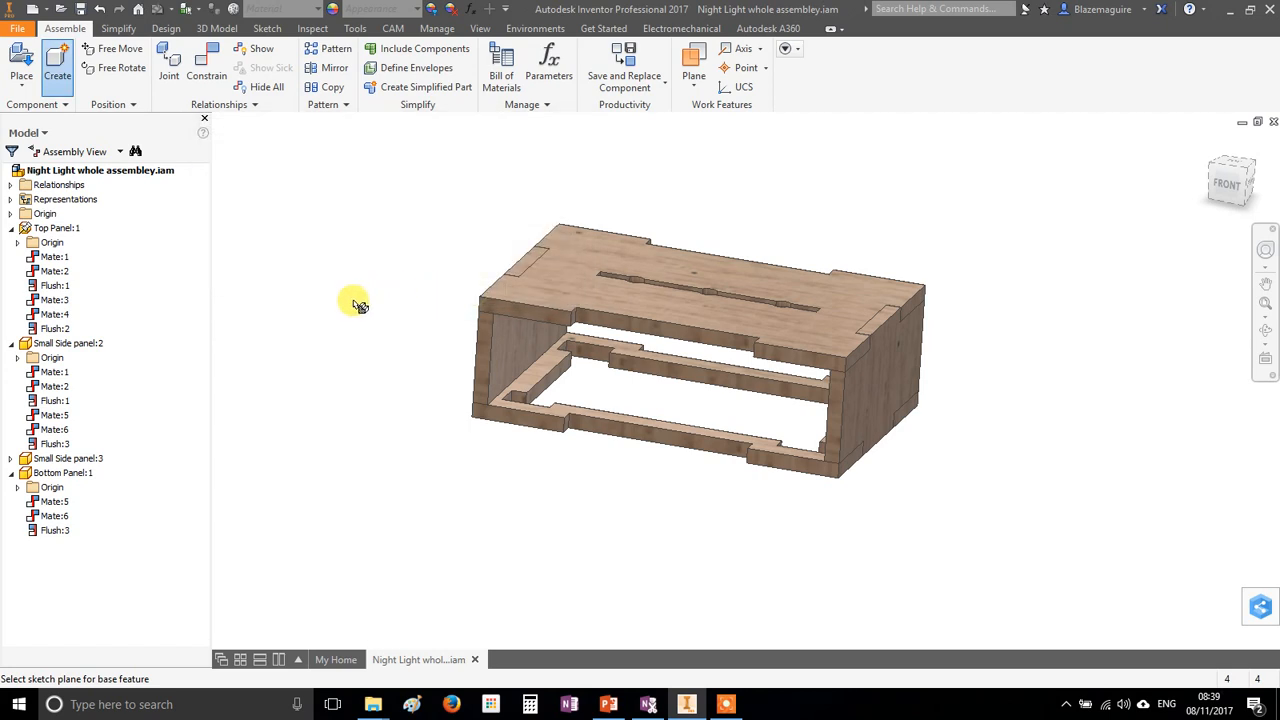
pyautogui.rightClick(344, 289)
pyautogui.click(282, 288)
# - Create an in-place component named "Long side panel" from Standard.ipt and start a 2D sketch on the top panel's front edge face
pyautogui.click(58, 66)
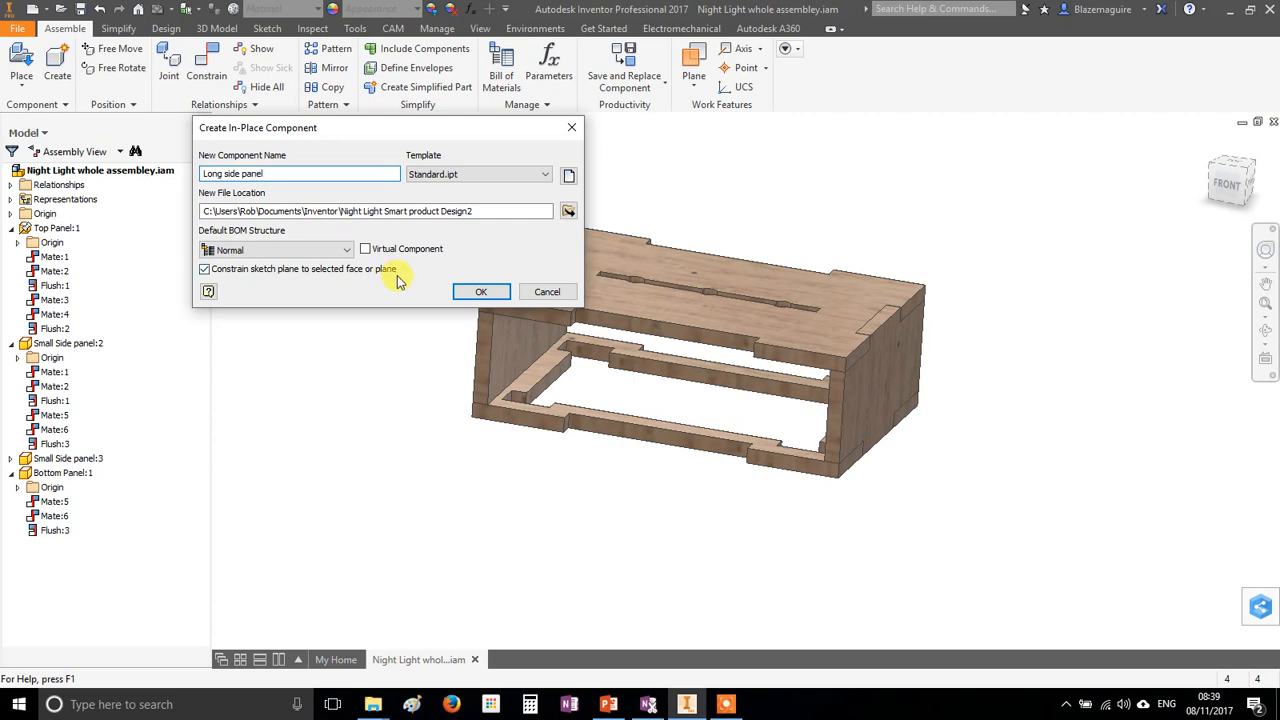
pyautogui.click(477, 292)
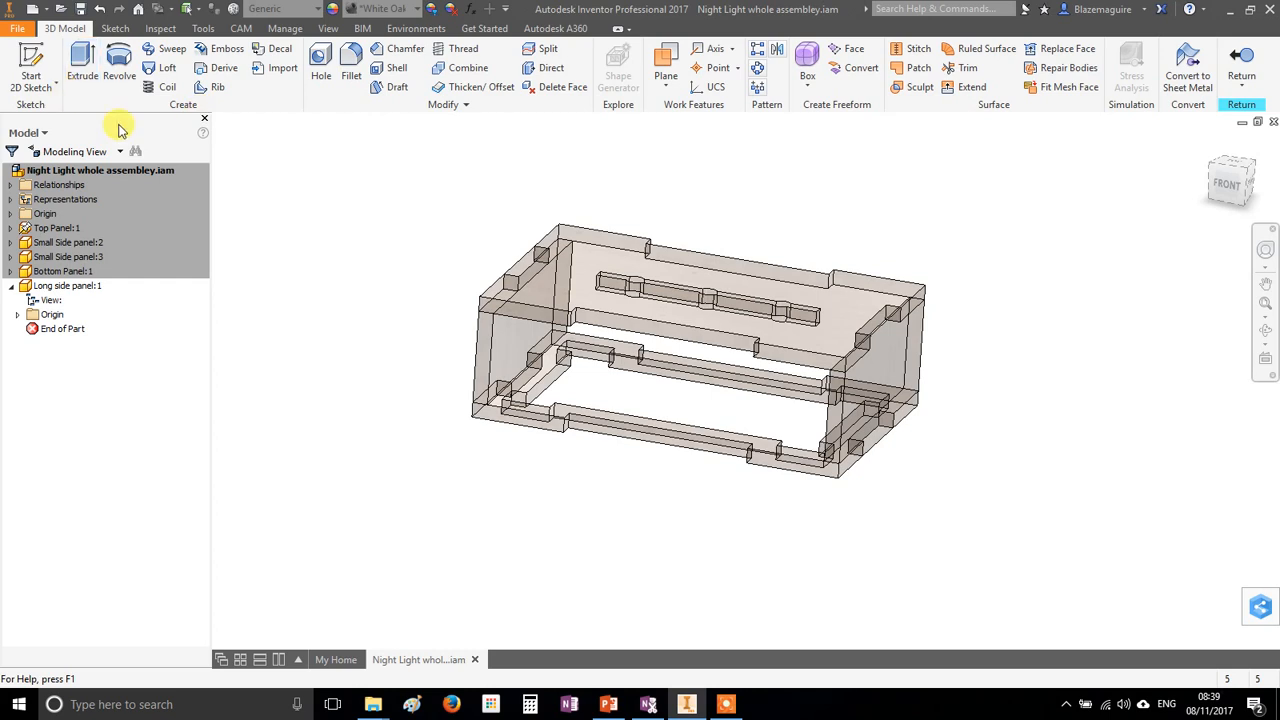
pyautogui.click(40, 63)
pyautogui.moveTo(1060, 226)
pyautogui.keyDown('shift'); pyautogui.mouseDown(button='middle')
pyautogui.moveTo(991, 213)
pyautogui.moveTo(979, 244)
pyautogui.moveTo(1015, 180)
pyautogui.mouseUp(button='middle'); pyautogui.keyUp('shift')
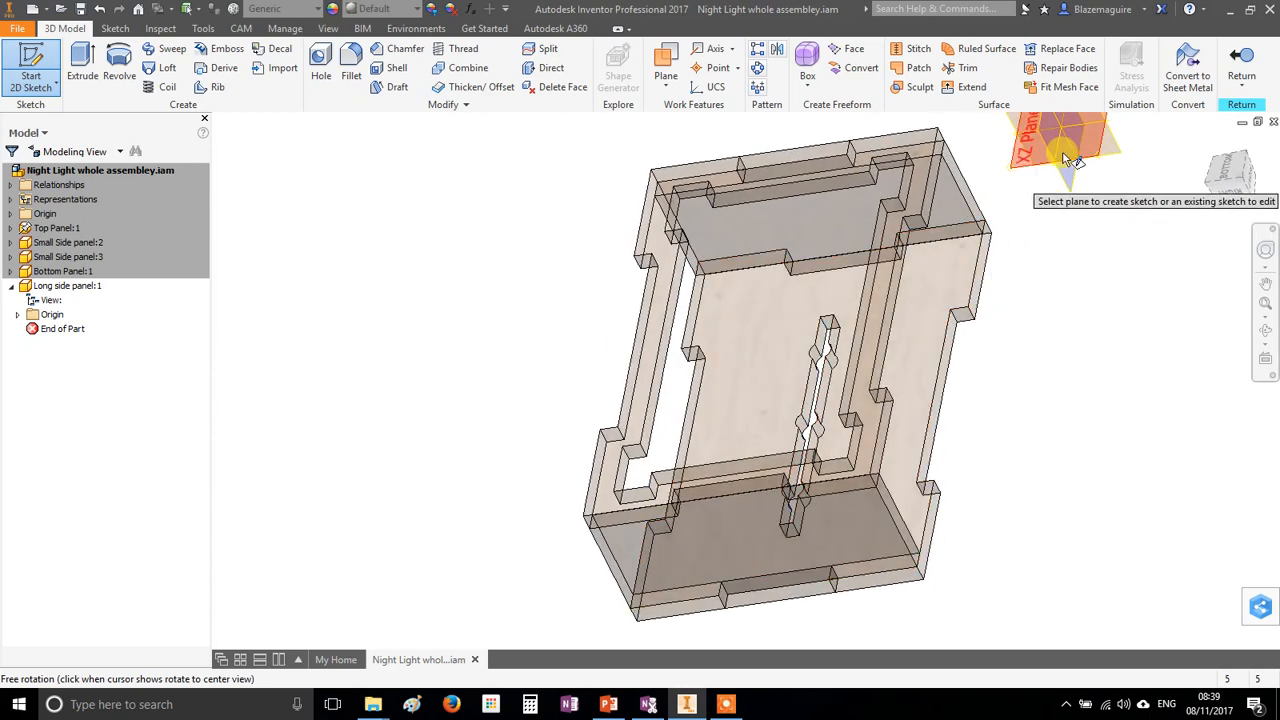
pyautogui.moveTo(1020, 277)
pyautogui.keyDown('shift'); pyautogui.mouseDown(button='middle')
pyautogui.moveTo(957, 325)
pyautogui.moveTo(843, 223)
pyautogui.moveTo(977, 214)
pyautogui.moveTo(968, 260)
pyautogui.mouseUp(button='middle'); pyautogui.keyUp('shift')
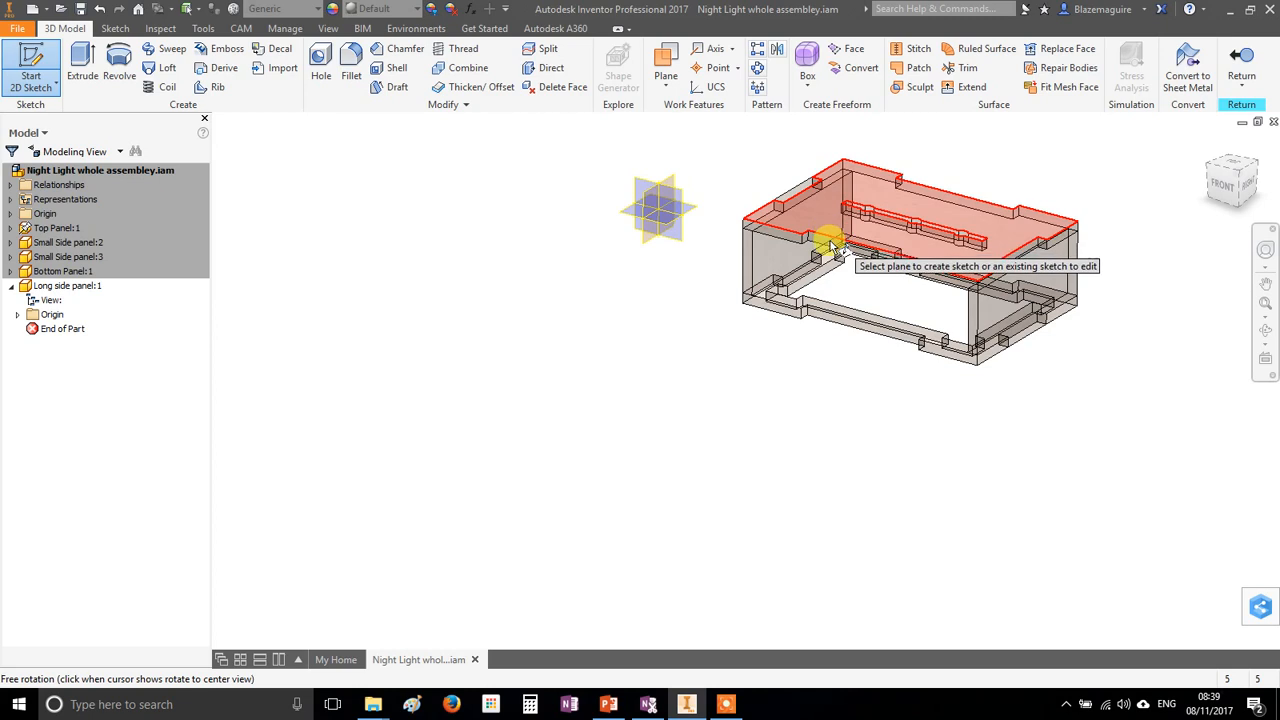
pyautogui.scroll(-4, 840, 243)
pyautogui.moveTo(880, 277); pyautogui.dragTo(695, 283, button='middle')
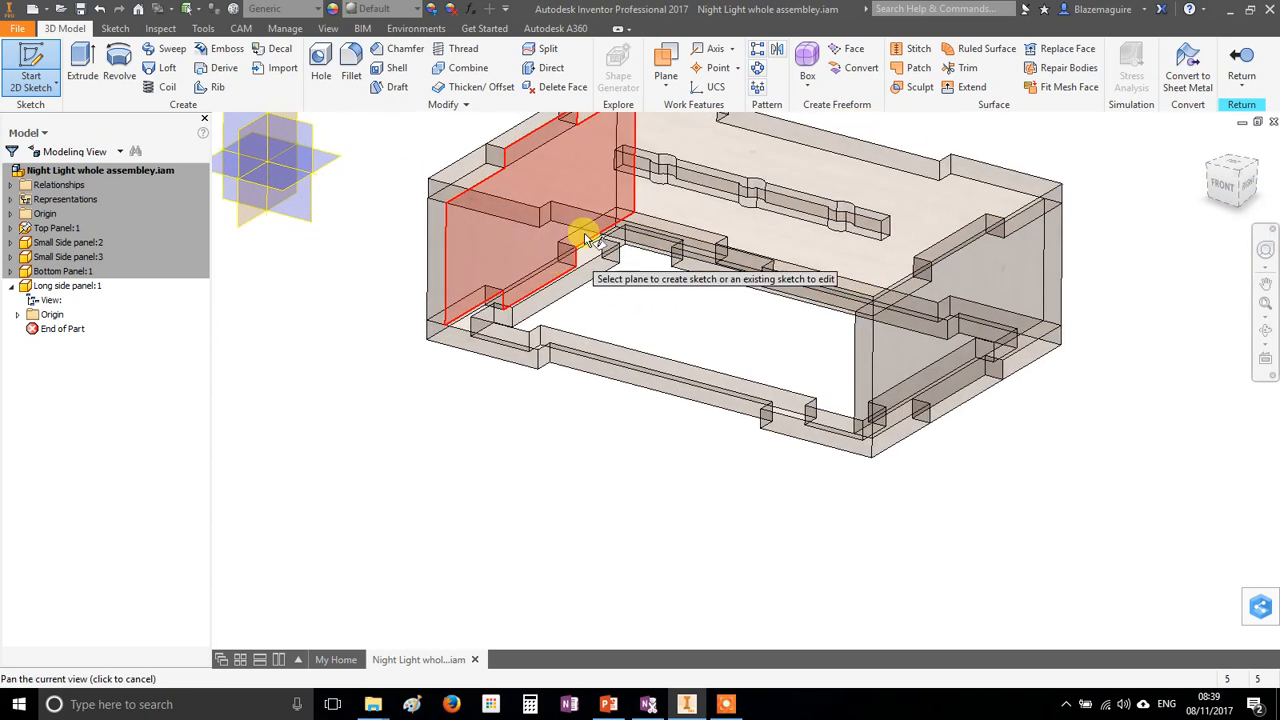
pyautogui.click(511, 213)
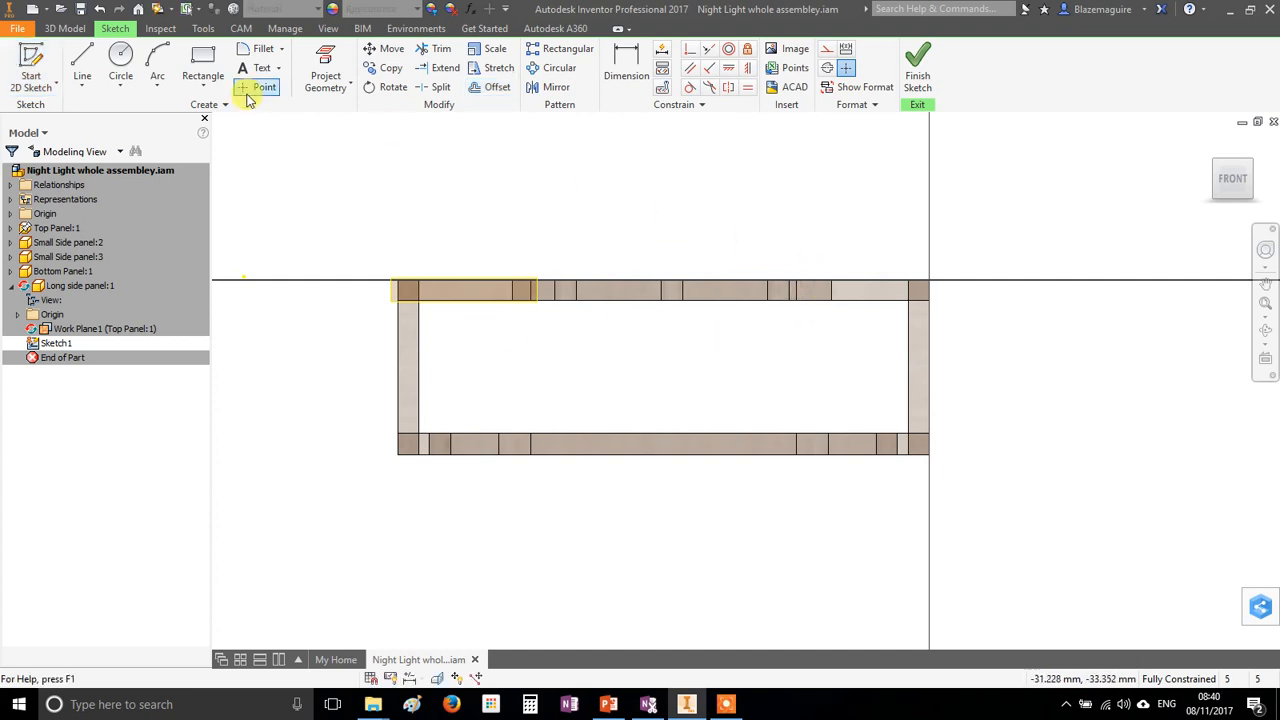
# - Project the top panel's notched front edges into the long side panel's sketch
pyautogui.click(326, 62)
pyautogui.keyDown('shift'); pyautogui.moveTo(686, 237); pyautogui.dragTo(626, 287, button='middle'); pyautogui.keyUp('shift')
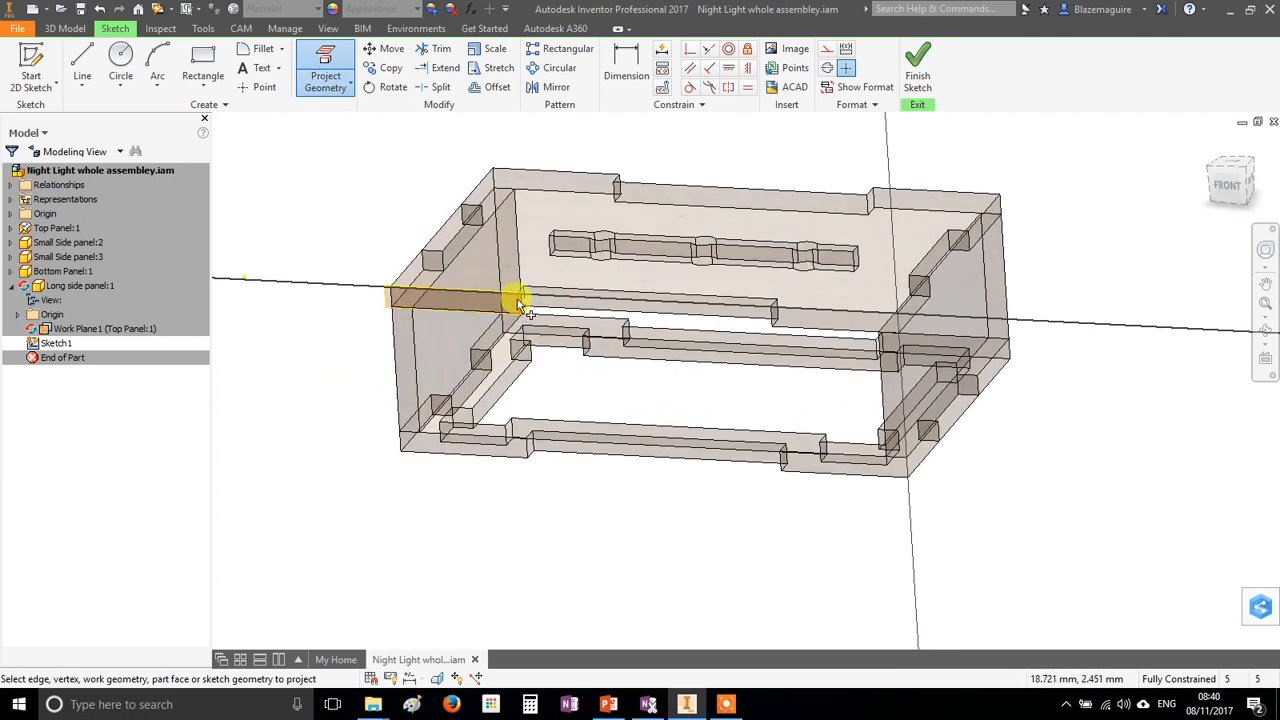
pyautogui.scroll(4, 530, 300)
pyautogui.click(550, 278)
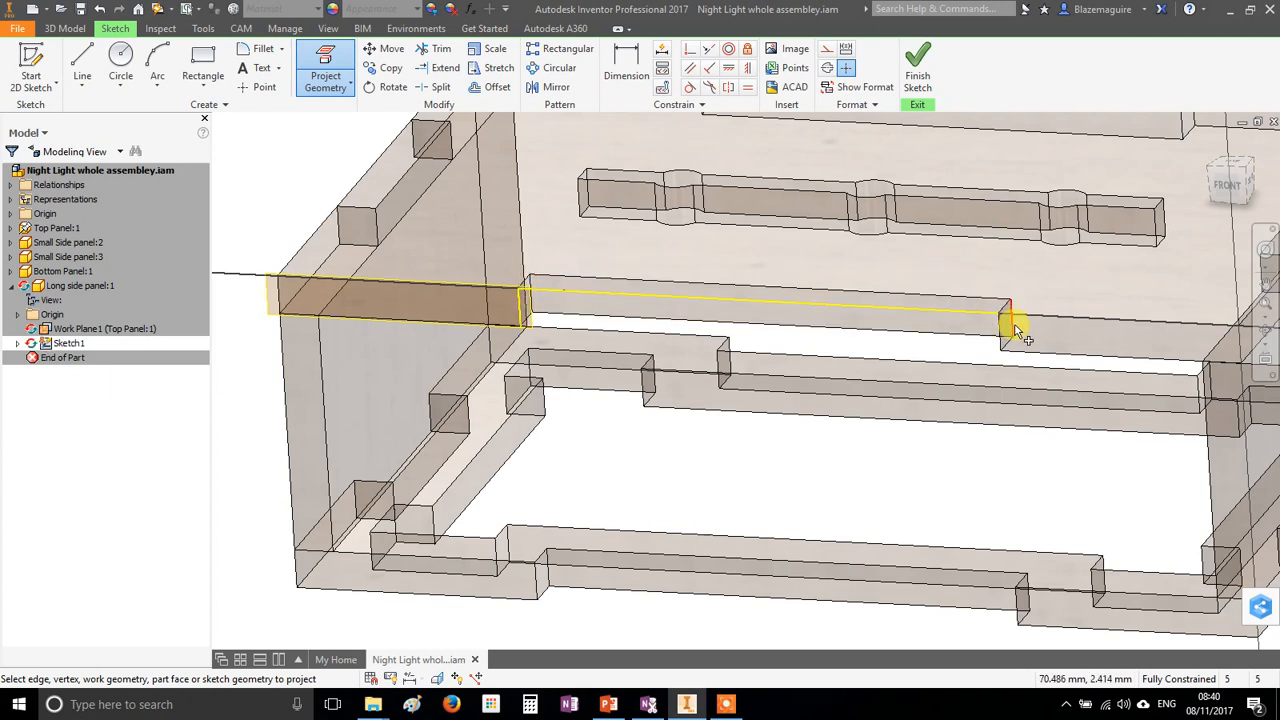
pyautogui.scroll(-3, 1015, 335)
# - Project the small side panels' inner front edges and the bottom panel's notched front edges into the sketch
pyautogui.keyDown('shift'); pyautogui.moveTo(980, 366); pyautogui.dragTo(615, 428, button='middle'); pyautogui.keyUp('shift')
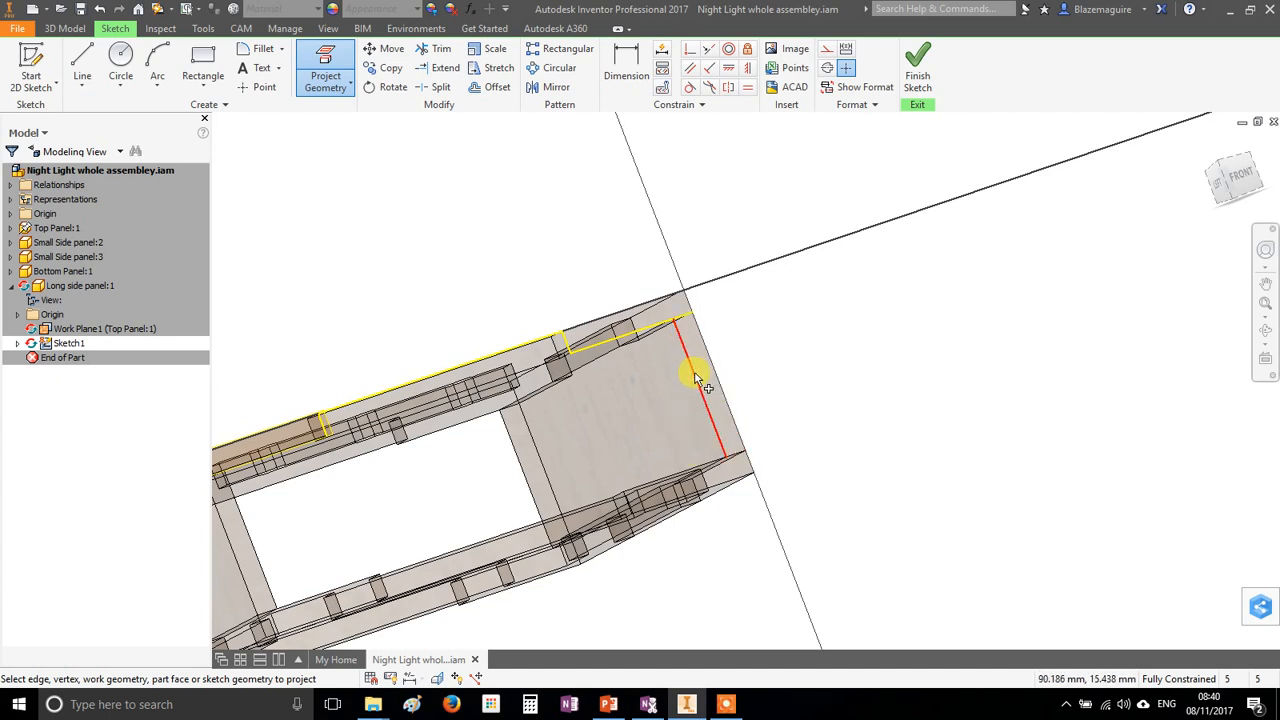
pyautogui.click(703, 470)
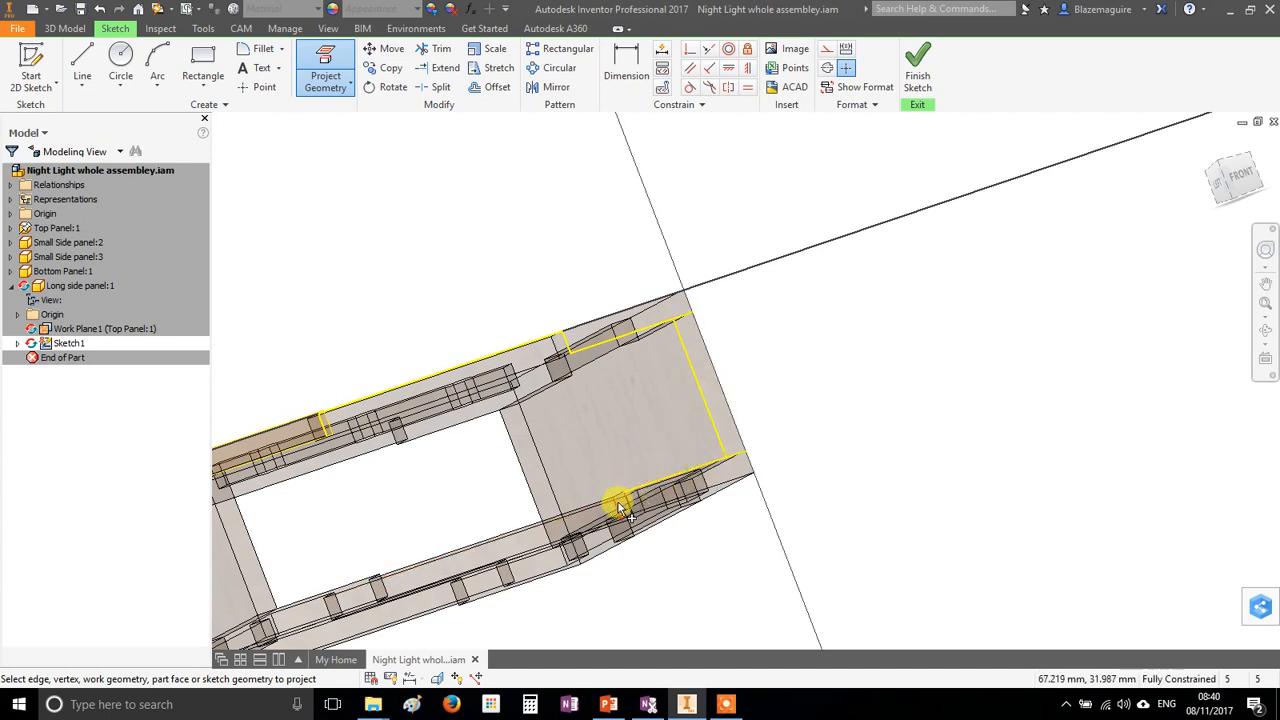
pyautogui.moveTo(603, 466); pyautogui.dragTo(643, 306, button='middle')
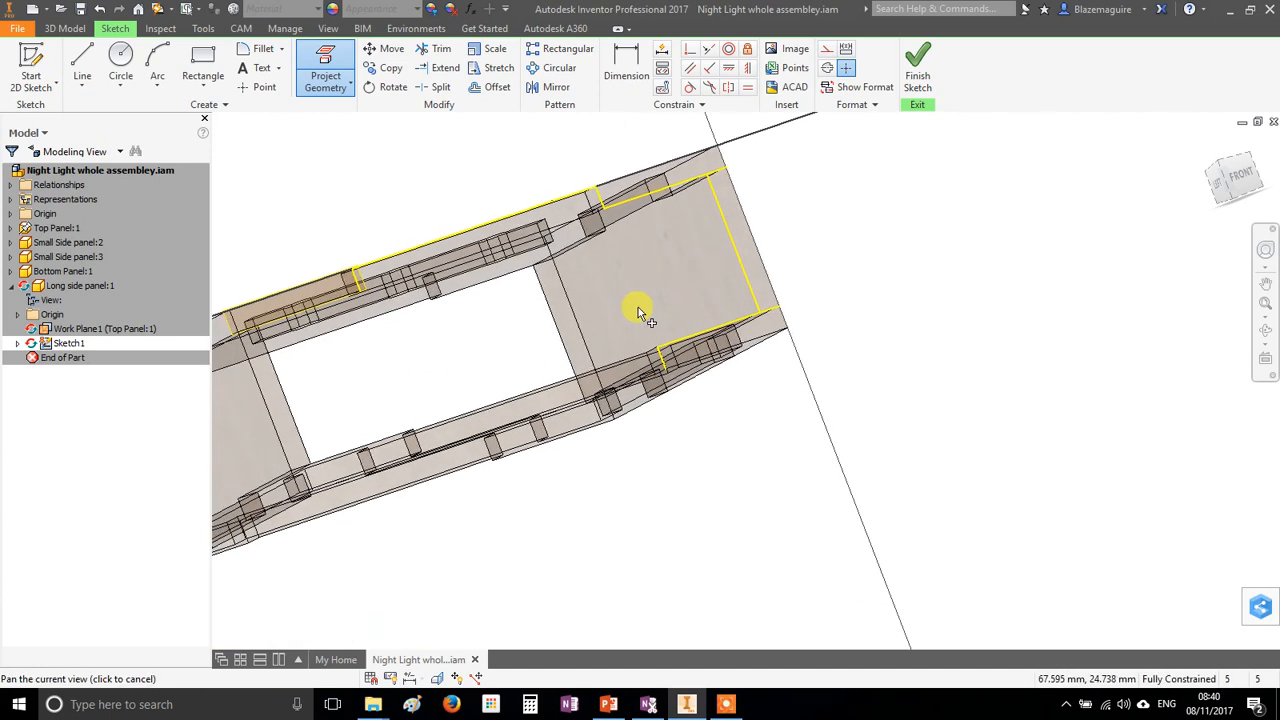
pyautogui.click(612, 398)
pyautogui.press('F6')
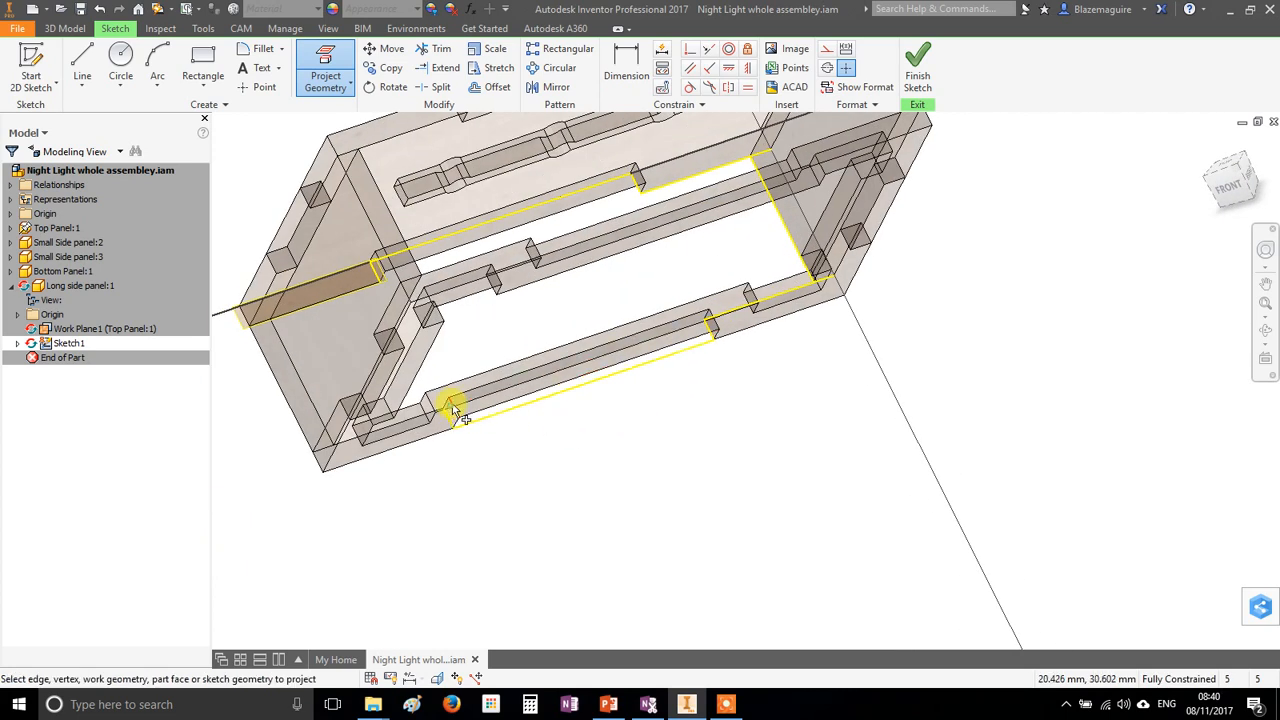
pyautogui.click(437, 427)
pyautogui.click(303, 378)
# - Sketch two overlapping rectangles on the projected geometry, one filling the box's front opening and one spanning the central top and bottom notches
pyautogui.keyDown('shift'); pyautogui.moveTo(634, 365); pyautogui.dragTo(528, 383, button='middle'); pyautogui.keyUp('shift')
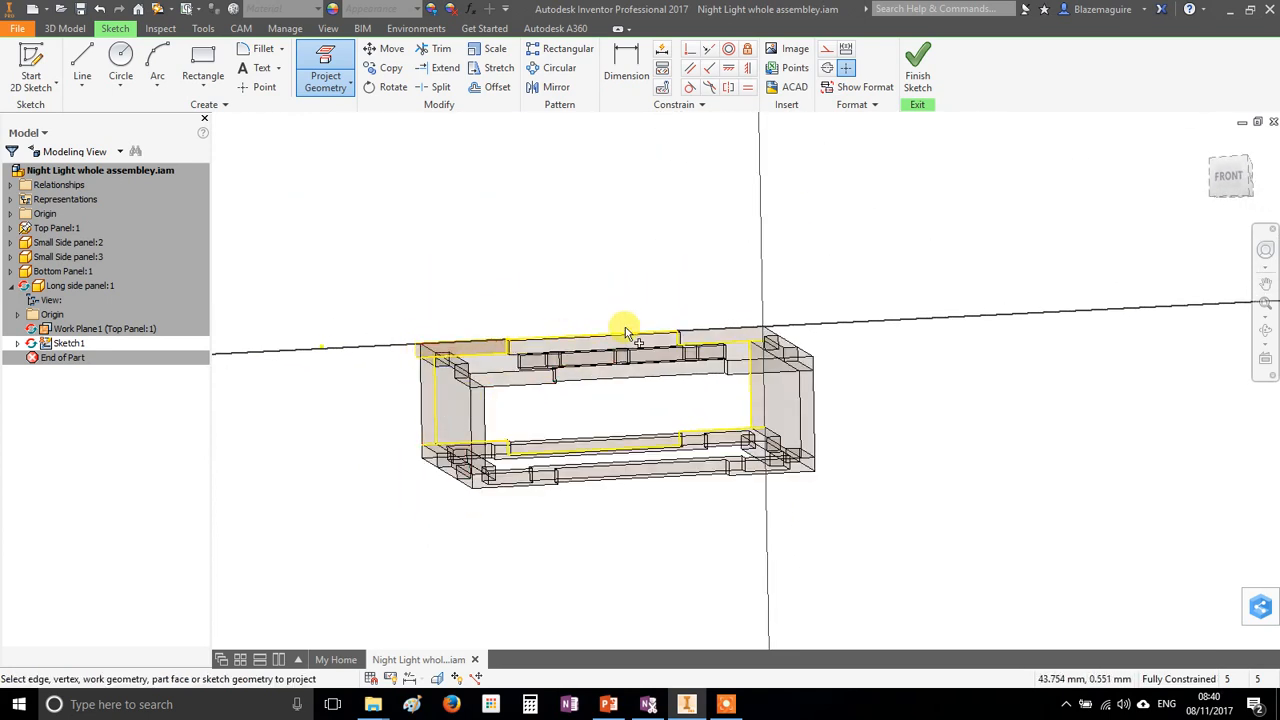
pyautogui.keyDown('shift'); pyautogui.moveTo(600, 371); pyautogui.dragTo(605, 397, button='middle'); pyautogui.keyUp('shift')
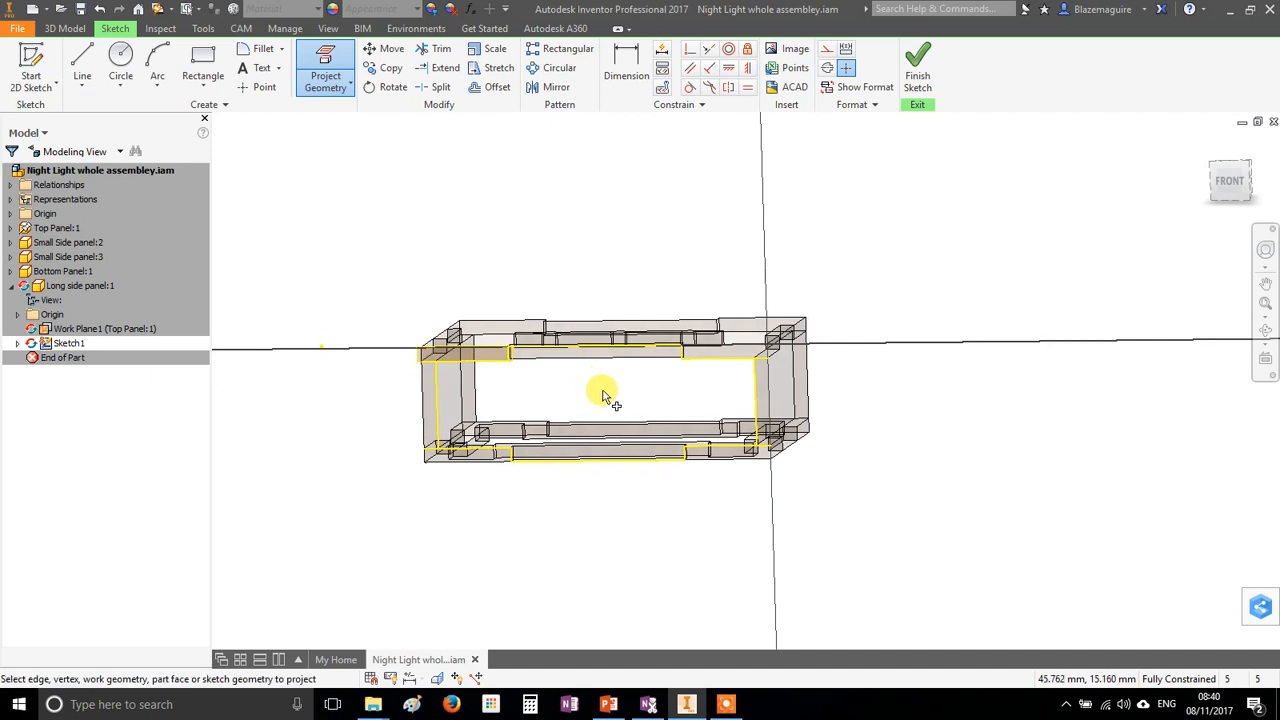
pyautogui.click(205, 60)
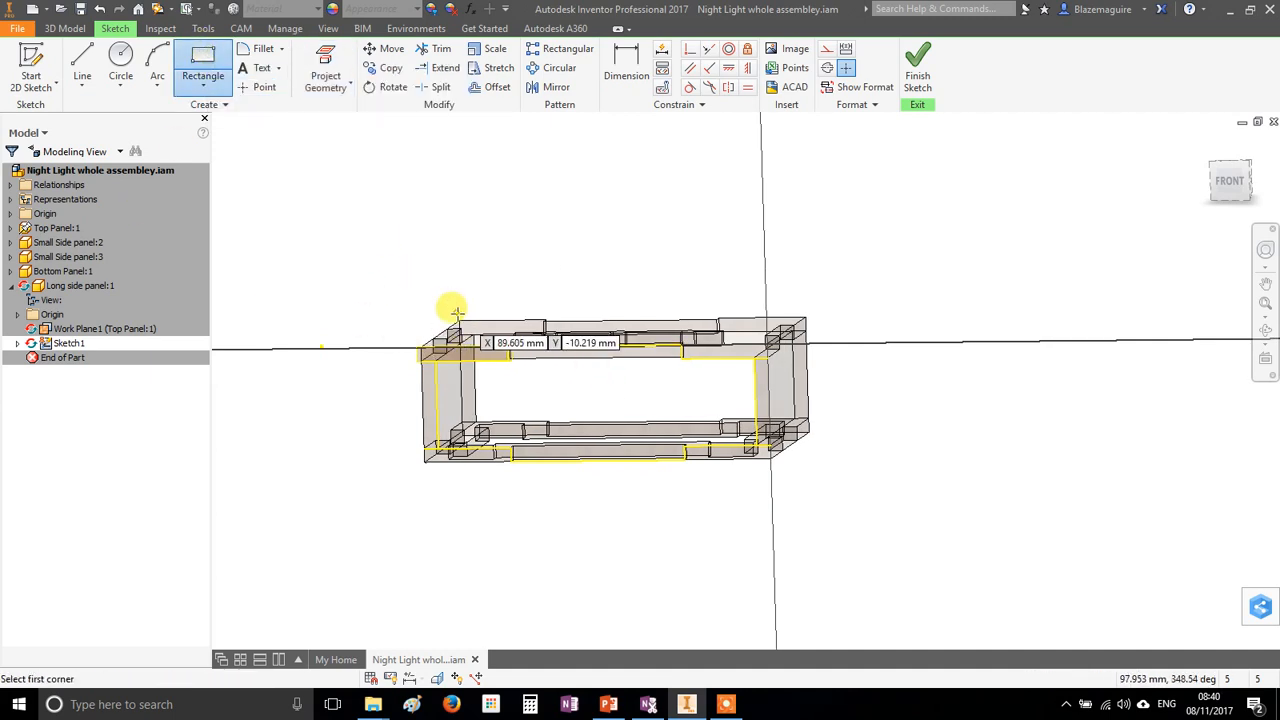
pyautogui.click(429, 353)
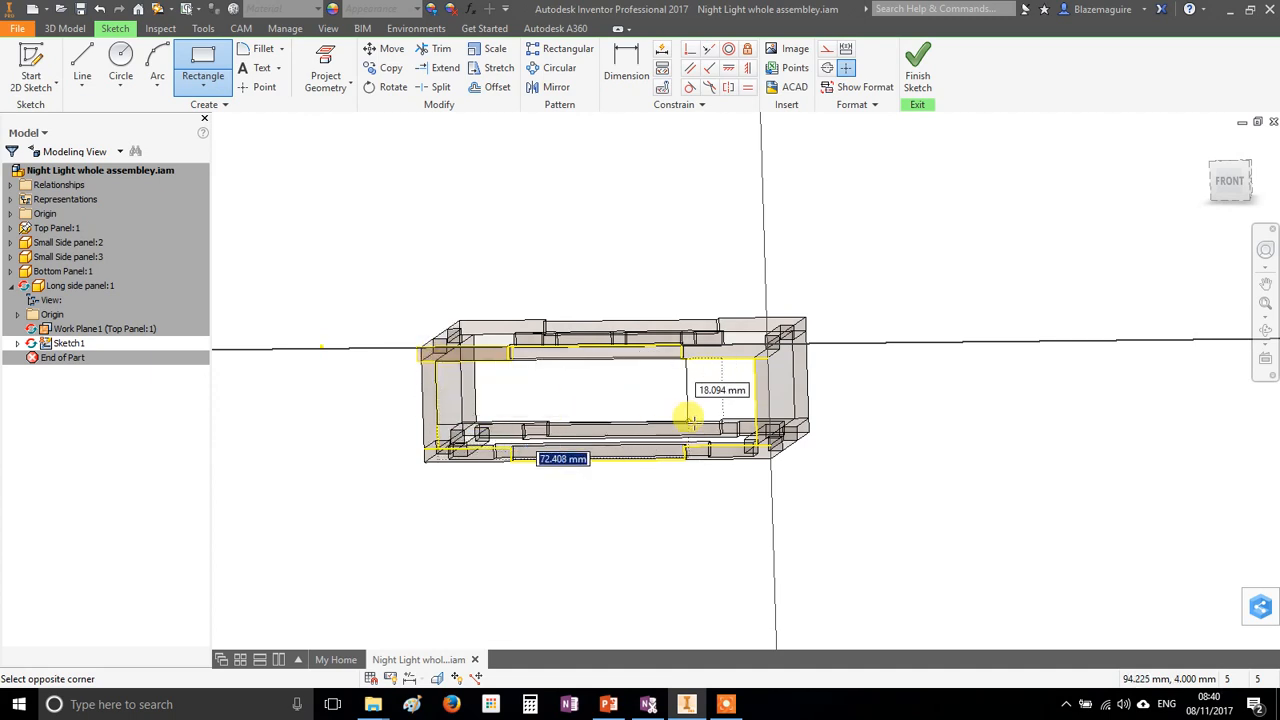
pyautogui.click(757, 441)
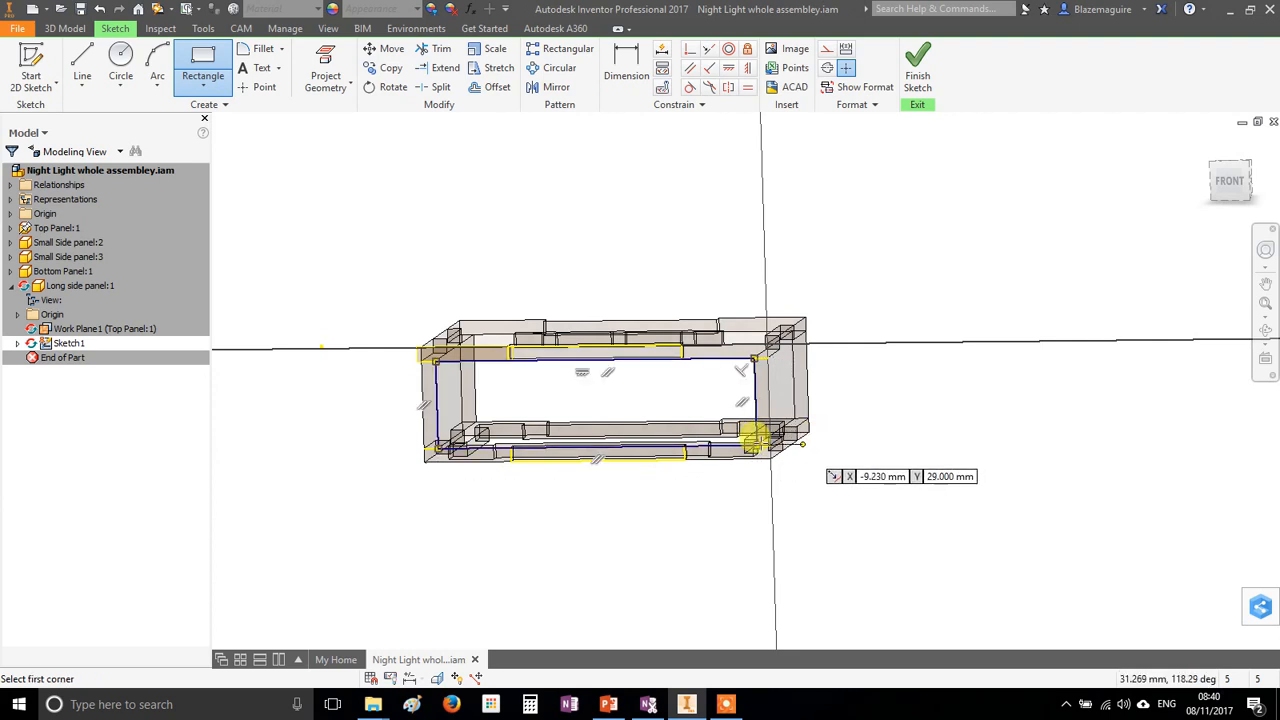
pyautogui.click(510, 353)
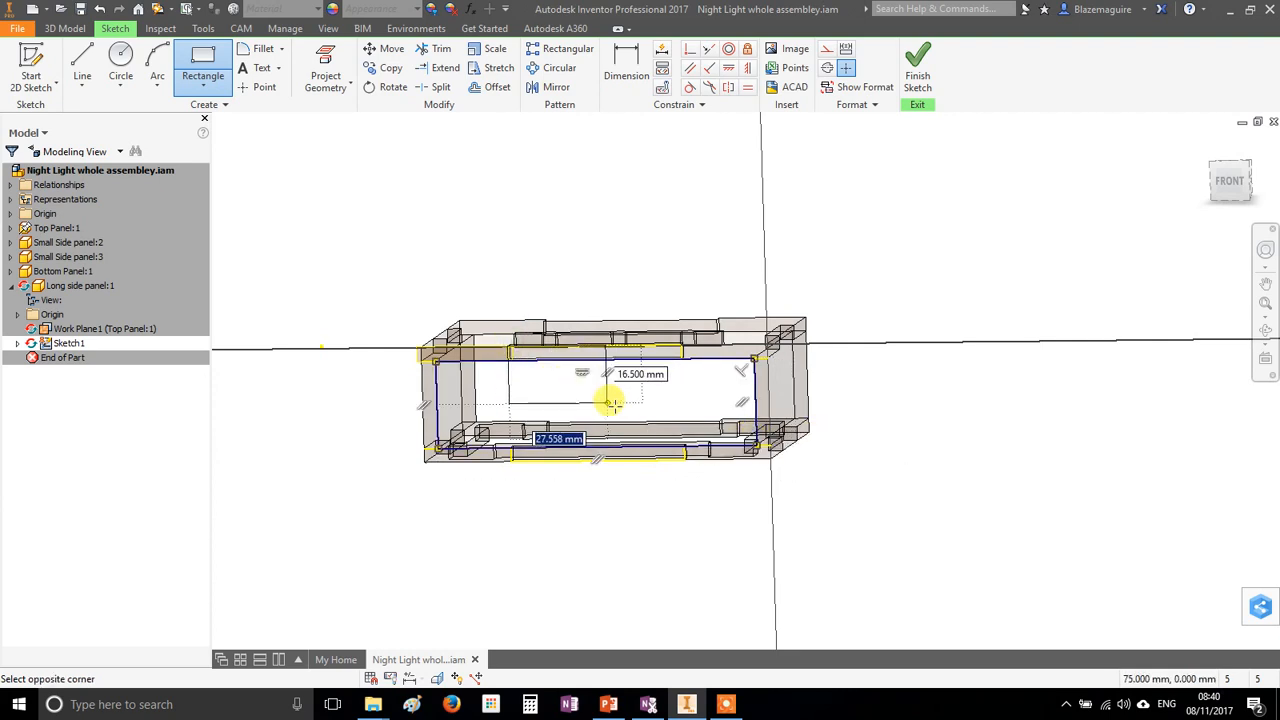
pyautogui.click(683, 455)
pyautogui.scroll(-3, 592, 402)
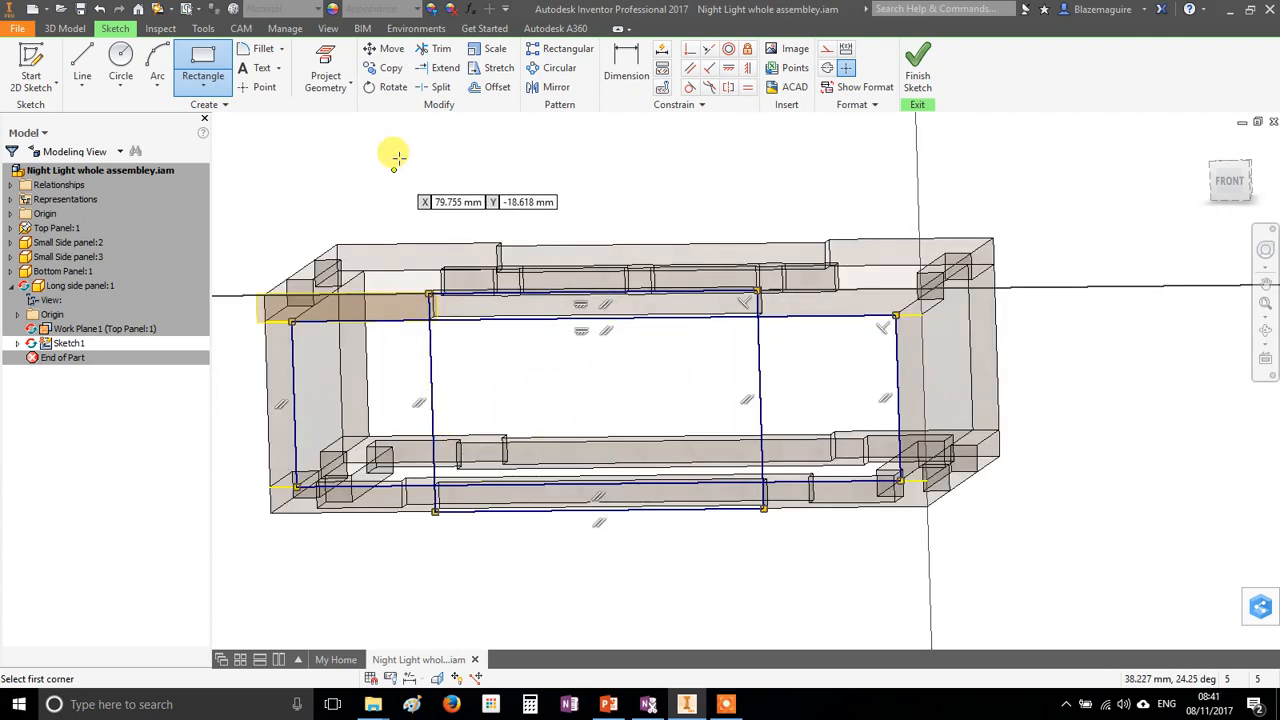
# - Trim the inner segments where the two rectangles overlap, leaving a single outline with central top and bottom tabs
pyautogui.click(443, 52)
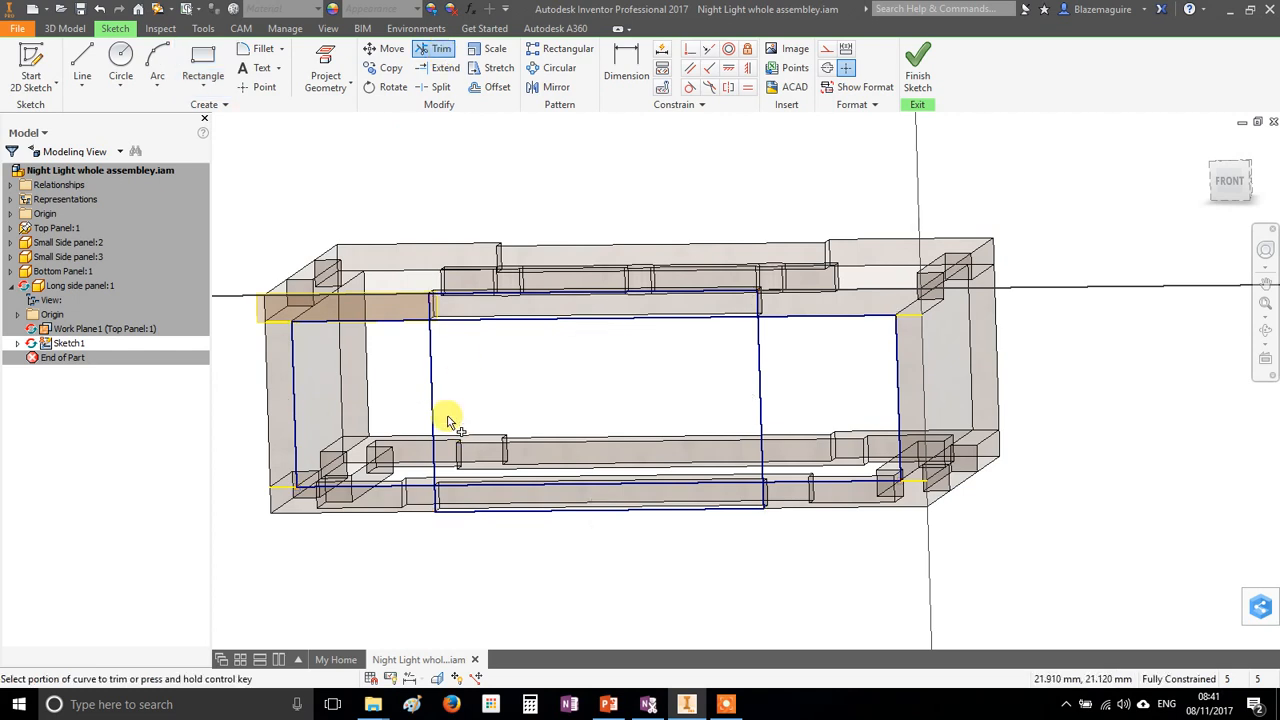
pyautogui.click(432, 375)
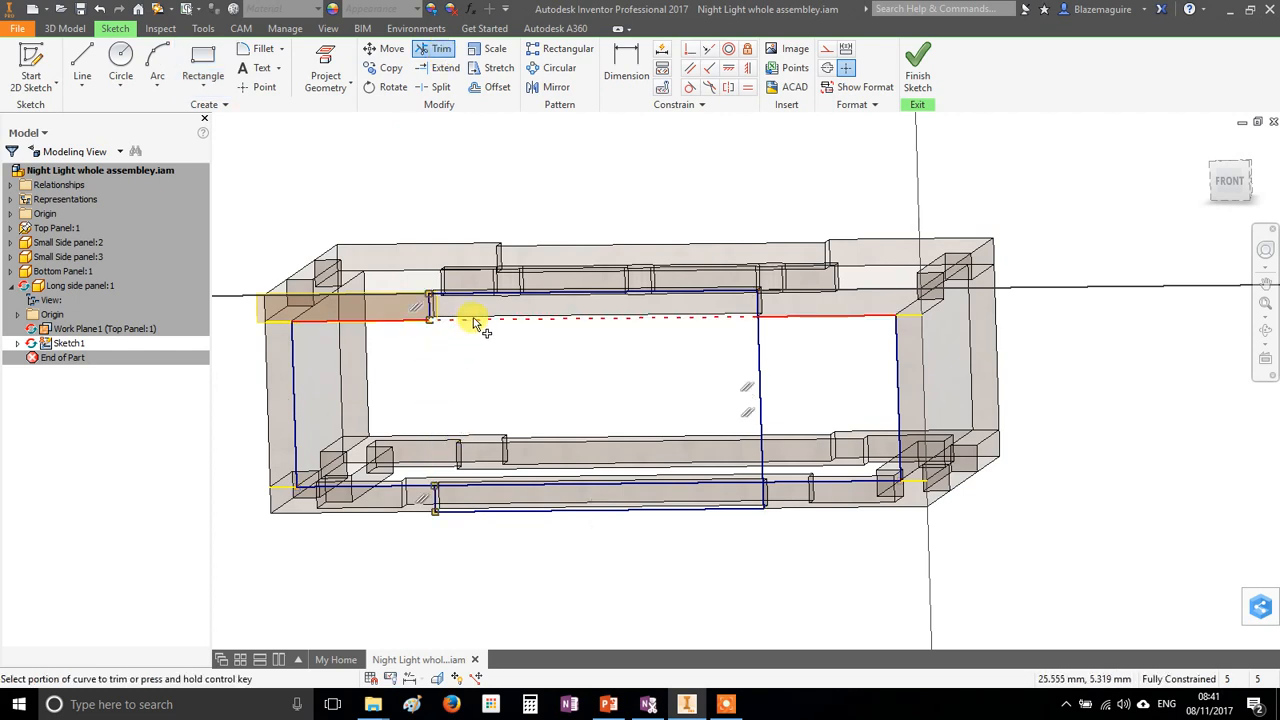
pyautogui.click(475, 322)
pyautogui.click(760, 385)
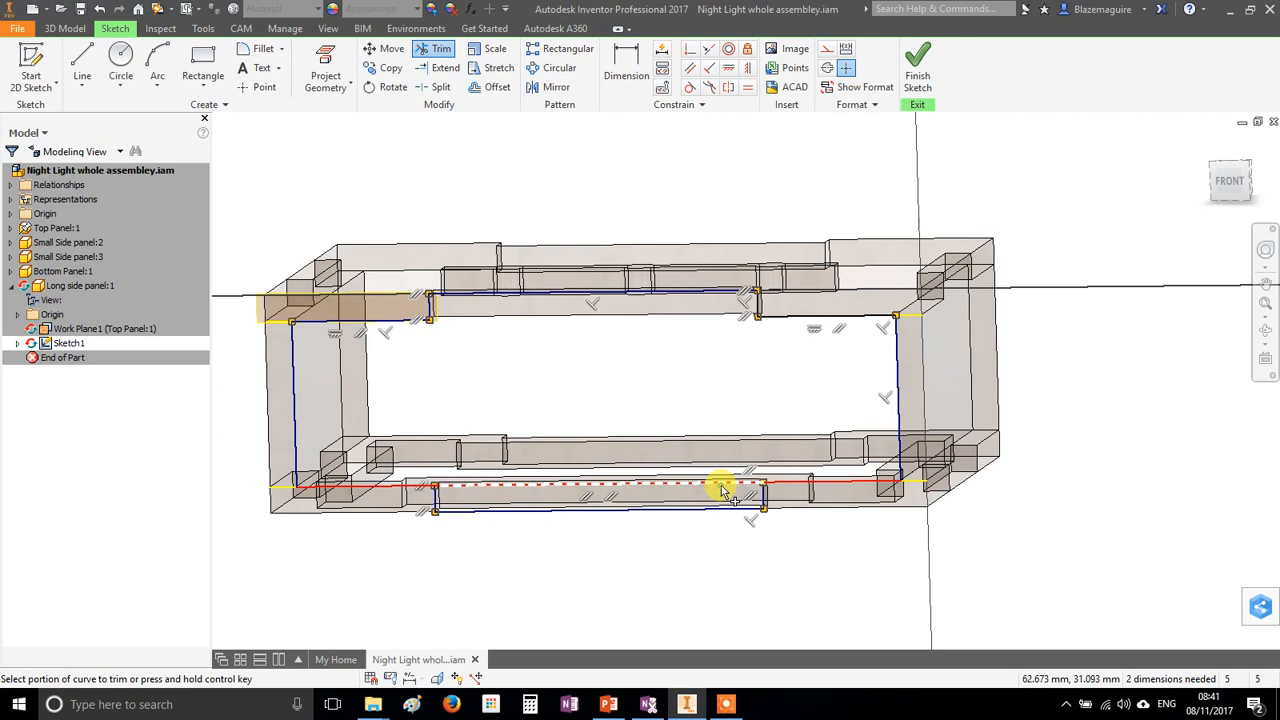
# - Examine the trimmed outline from several angles against the notches of the surrounding panels
pyautogui.scroll(-3, 749, 471)
pyautogui.keyDown('shift'); pyautogui.moveTo(749, 471); pyautogui.dragTo(641, 490, button='middle'); pyautogui.keyUp('shift')
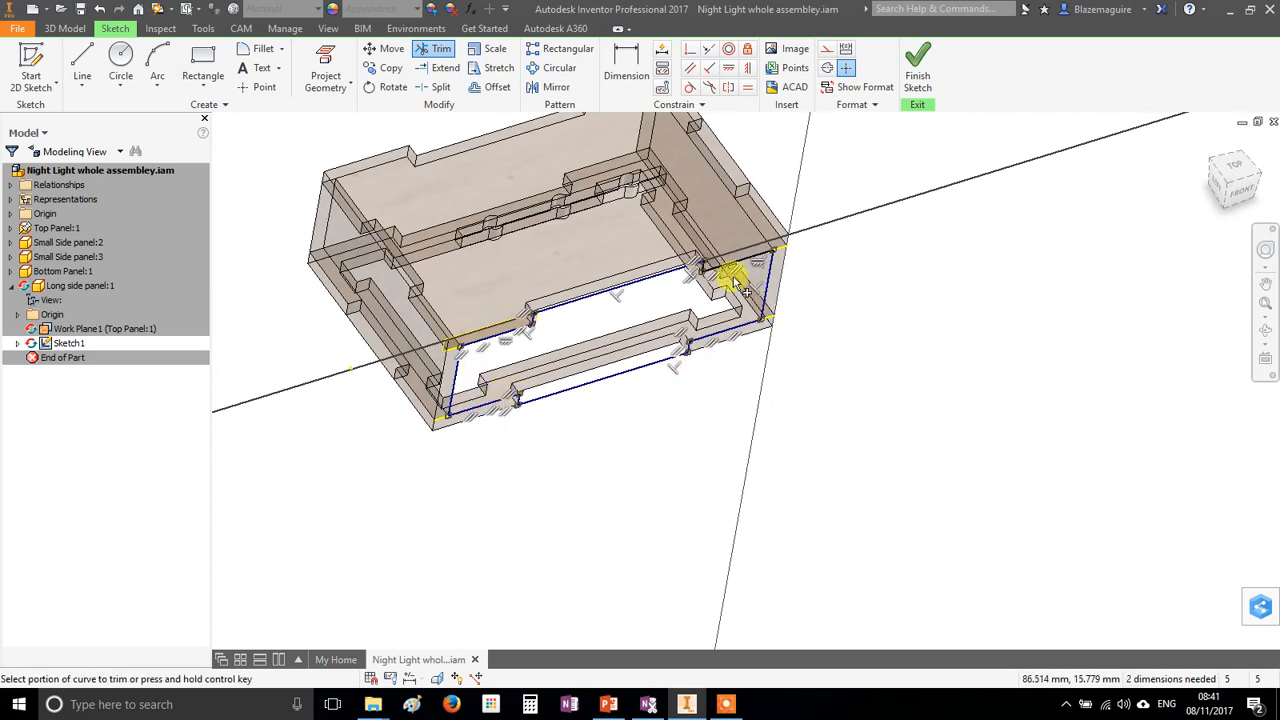
pyautogui.scroll(4, 452, 390)
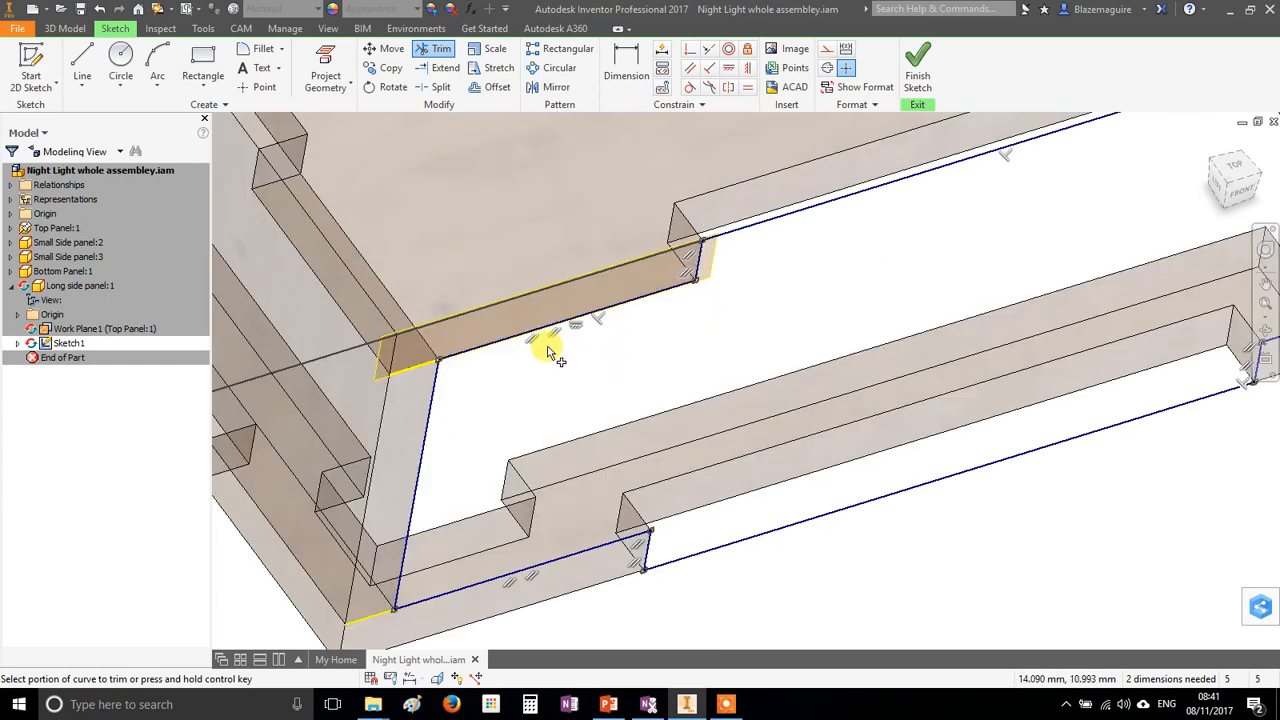
pyautogui.scroll(-2, 673, 338)
pyautogui.moveTo(760, 382); pyautogui.dragTo(740, 534, button='middle')
pyautogui.keyDown('shift'); pyautogui.moveTo(737, 409); pyautogui.dragTo(720, 357, button='middle'); pyautogui.keyUp('shift')
pyautogui.scroll(-3, 930, 403)
pyautogui.scroll(3, 932, 405)
pyautogui.scroll(-3, 932, 405)
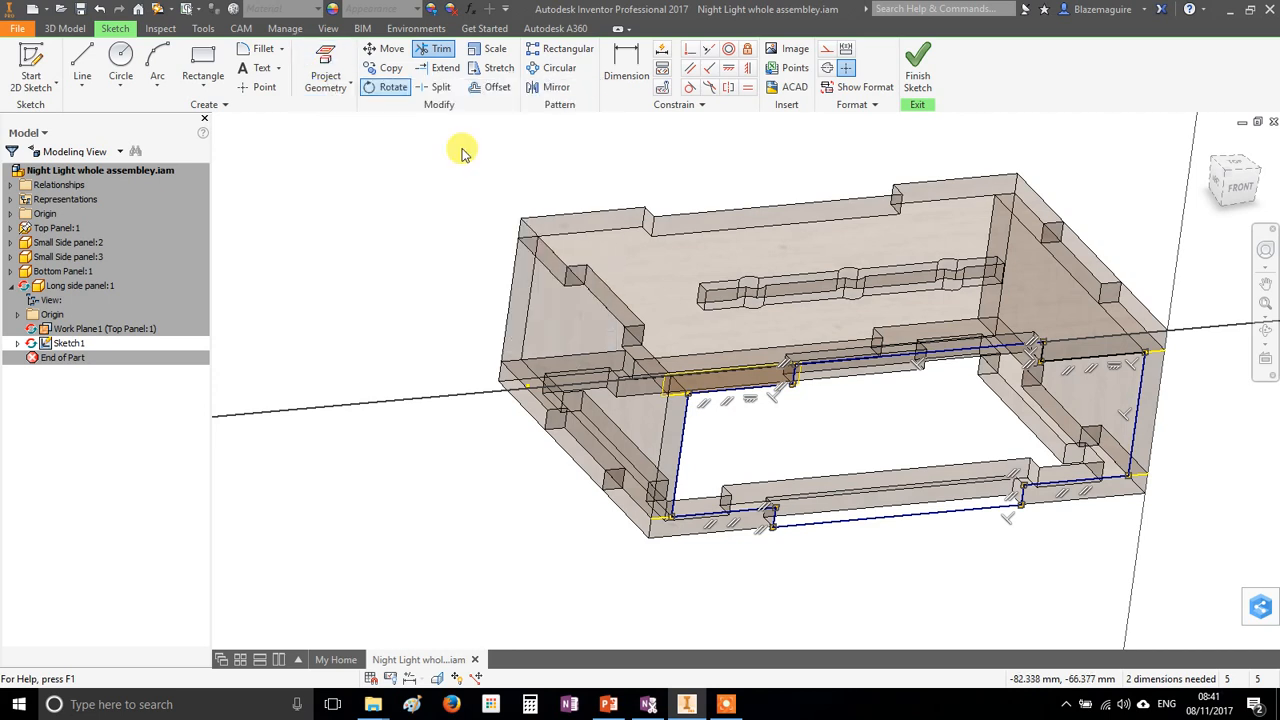
pyautogui.scroll(2, 1000, 455)
pyautogui.scroll(-3, 986, 410)
pyautogui.scroll(4, 914, 403)
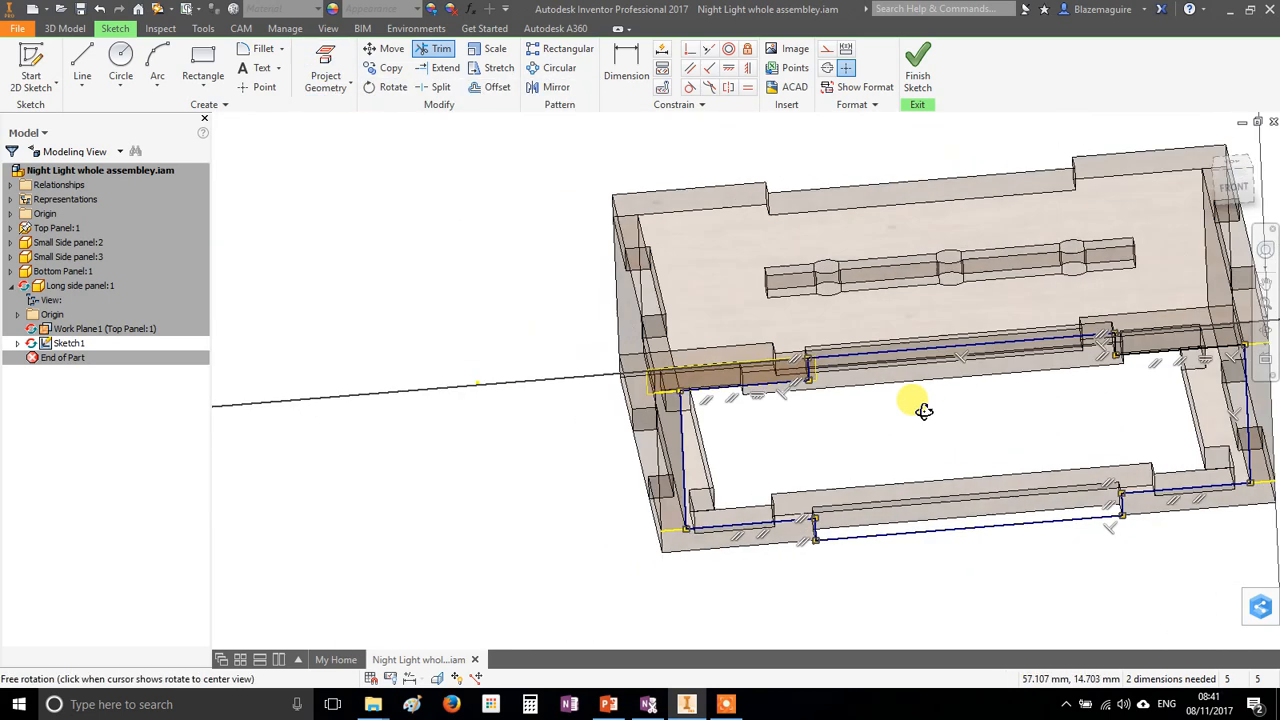
pyautogui.moveTo(958, 408); pyautogui.dragTo(617, 366, button='middle')
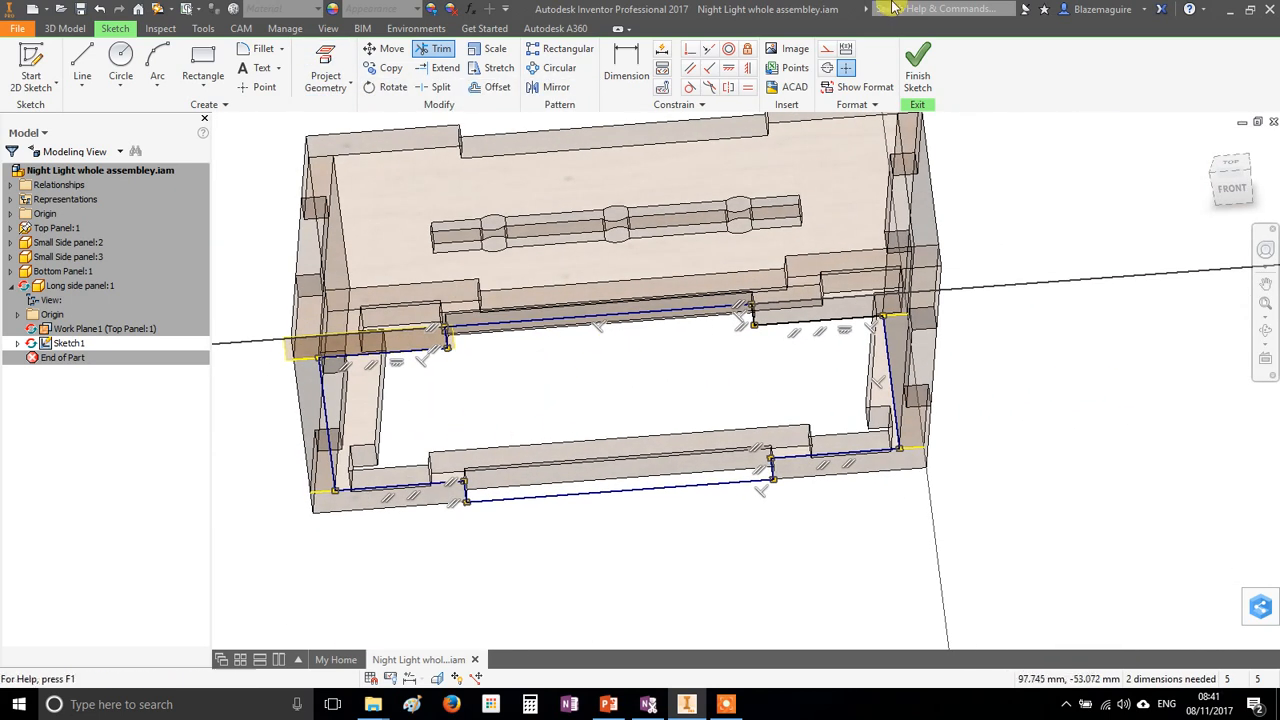
# - Finish the long side panel's profile sketch
pyautogui.click(916, 62)
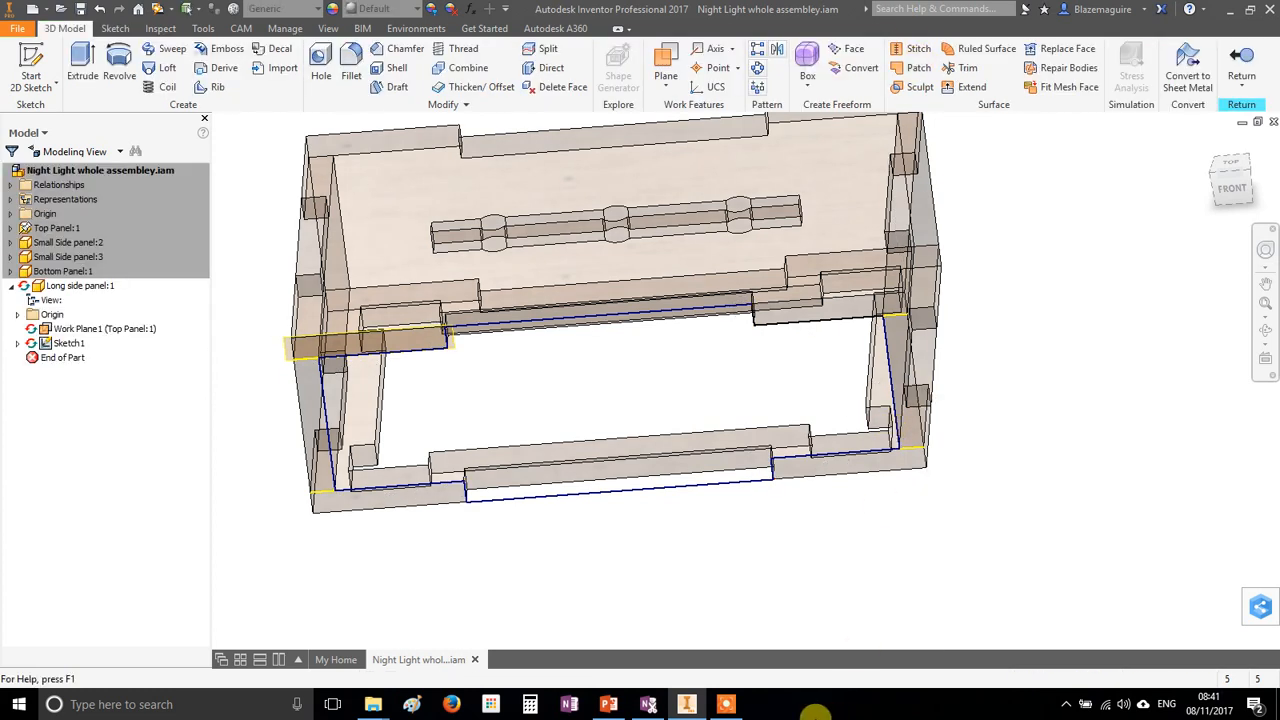
pyautogui.click(727, 706)
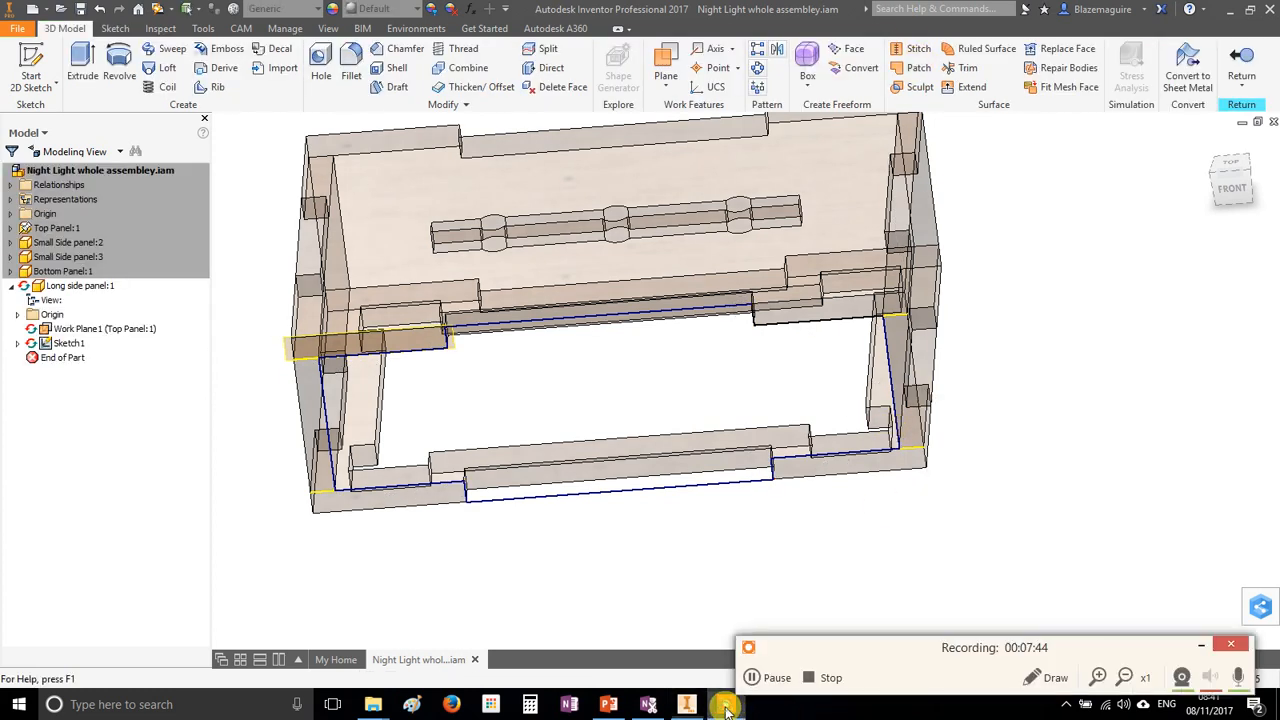
pyautogui.click(751, 677)
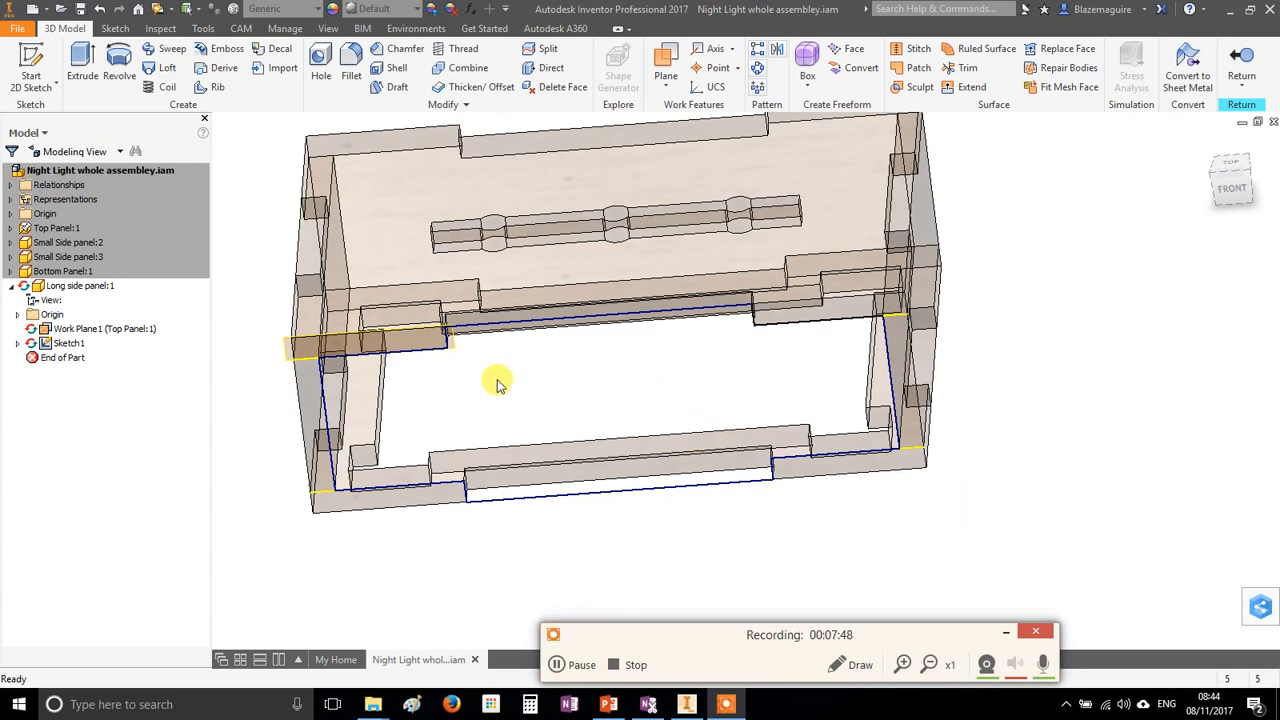
# - Extrude the long side panel's tabbed profile 4 mm inward into the box
pyautogui.keyDown('shift'); pyautogui.moveTo(590, 408); pyautogui.dragTo(348, 414, button='middle'); pyautogui.keyUp('shift')
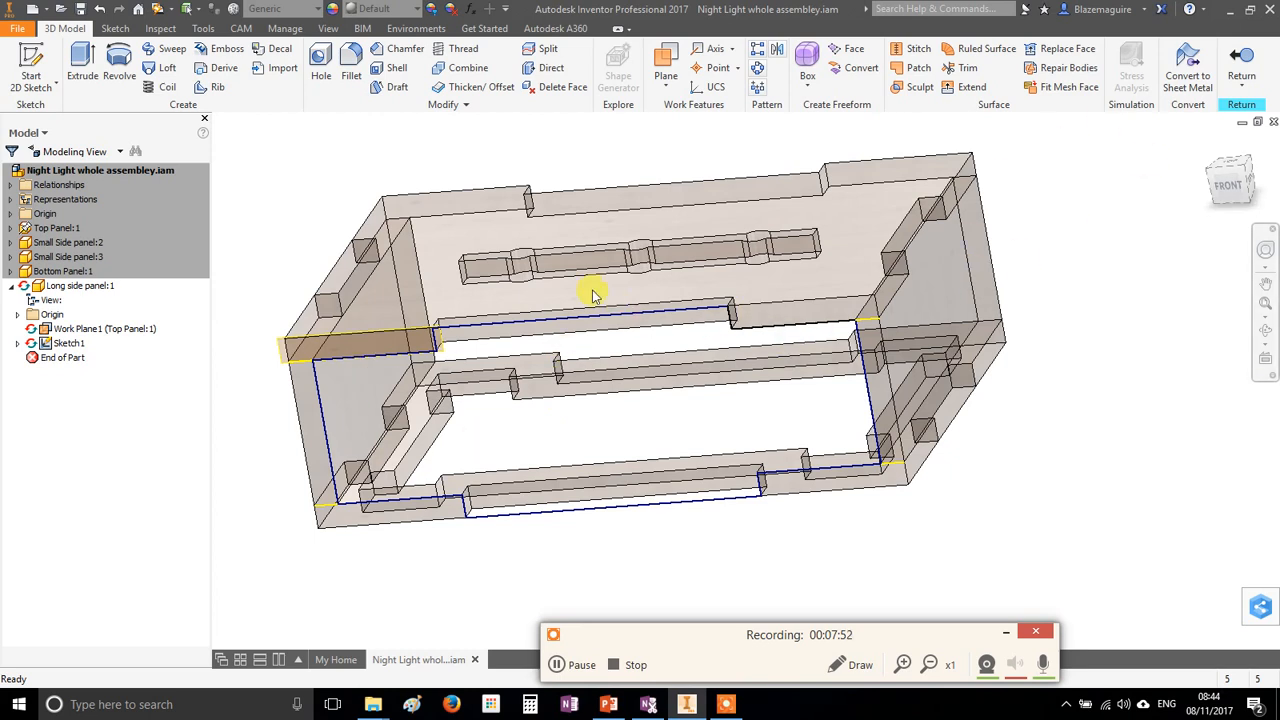
pyautogui.click(81, 60)
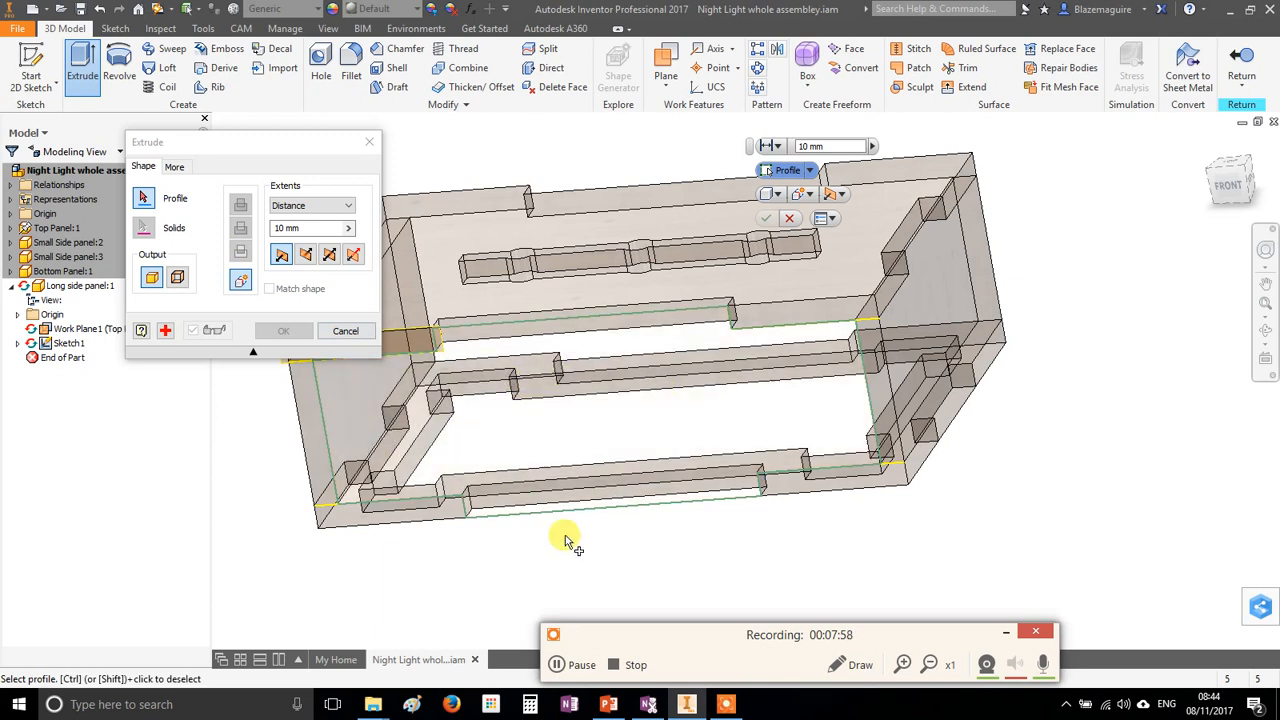
pyautogui.click(727, 411)
pyautogui.keyDown('shift'); pyautogui.moveTo(723, 406); pyautogui.dragTo(815, 325, button='middle'); pyautogui.keyUp('shift')
pyautogui.scroll(-3, 815, 325)
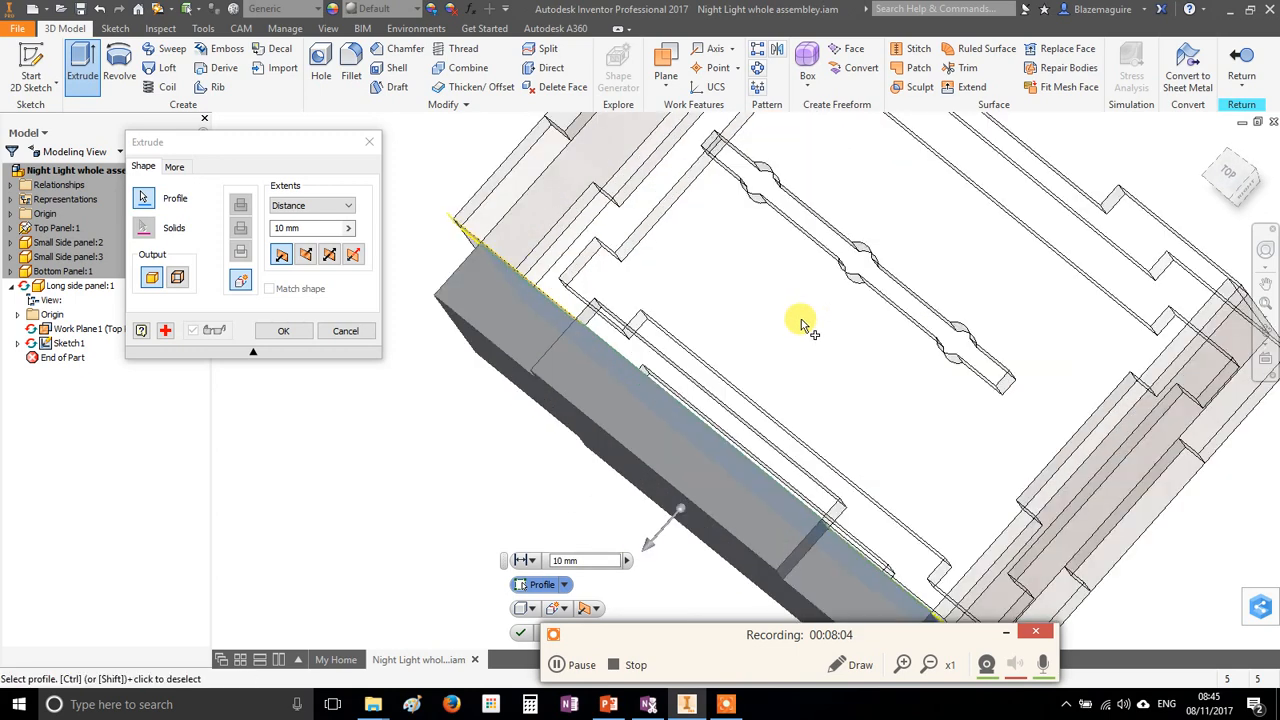
pyautogui.scroll(3, 623, 378)
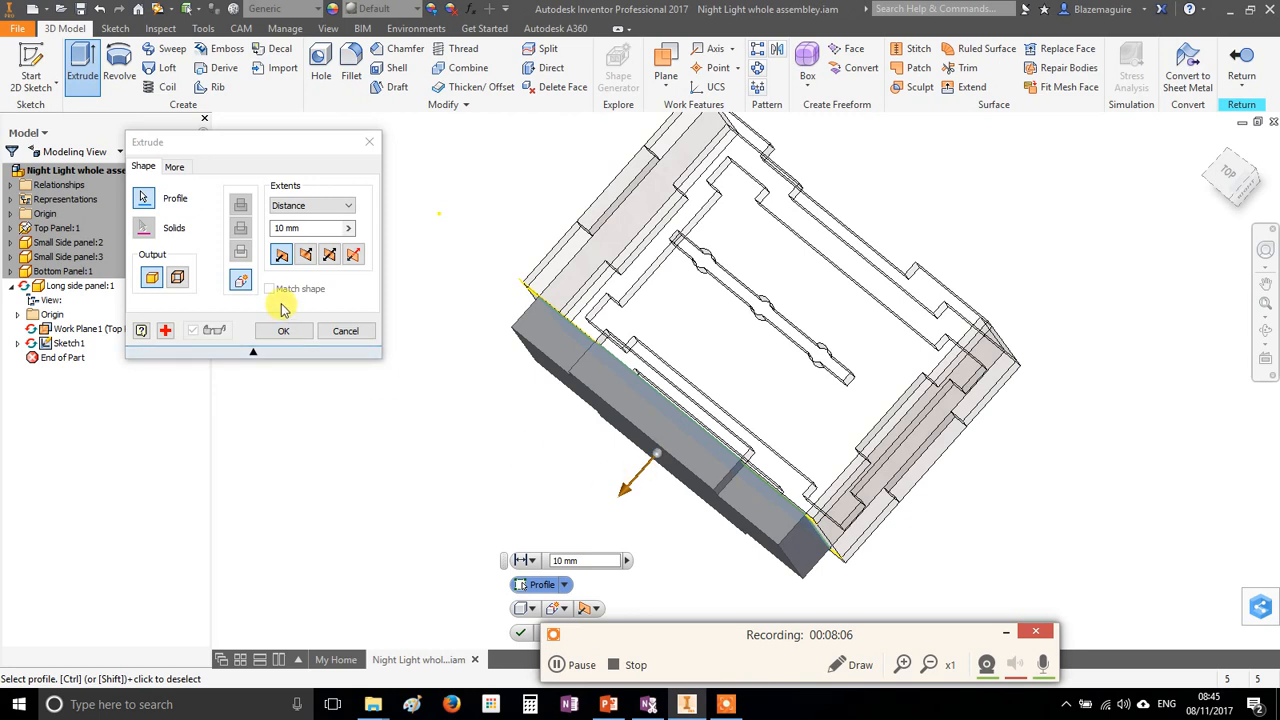
pyautogui.click(306, 257)
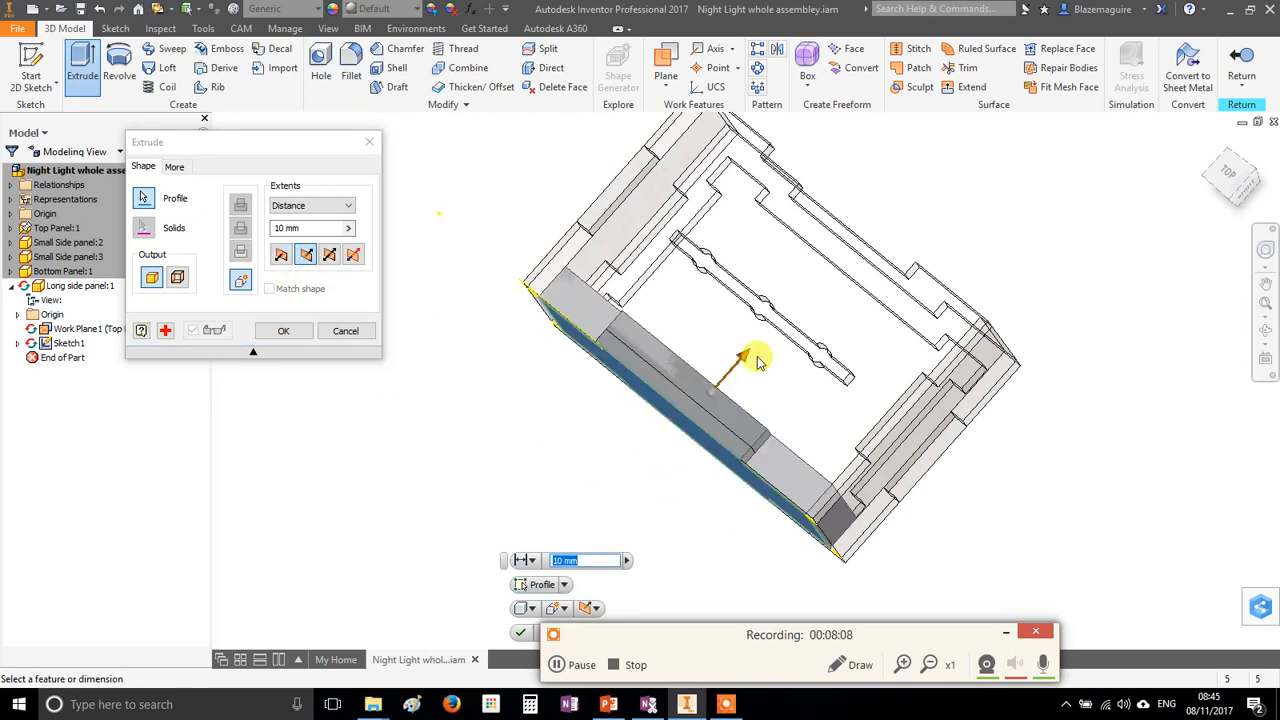
pyautogui.click(326, 231)
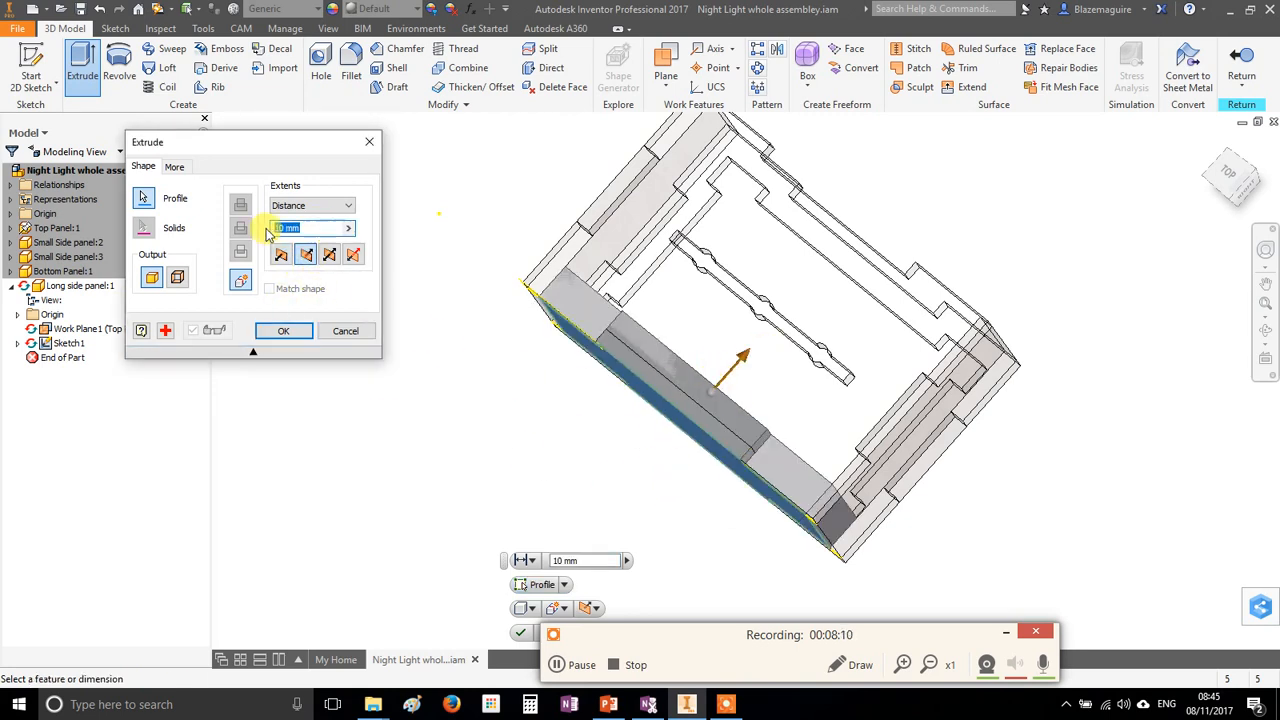
pyautogui.write('4')
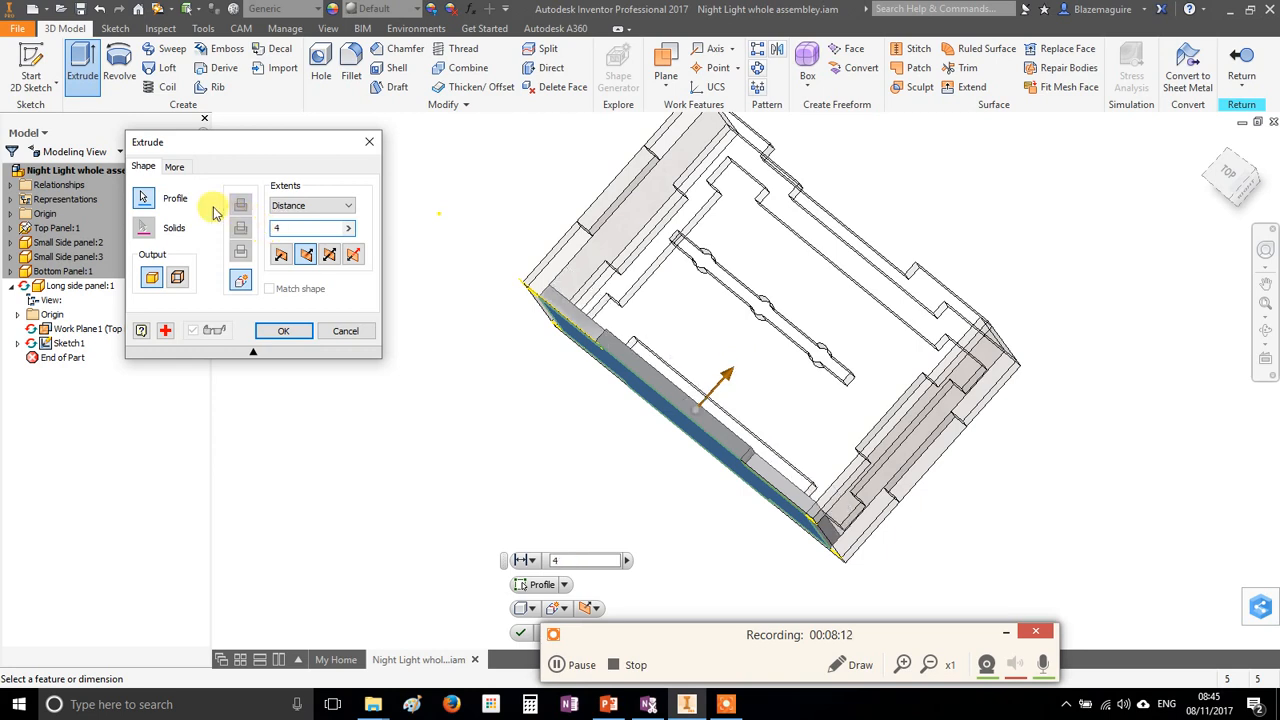
pyautogui.click(284, 334)
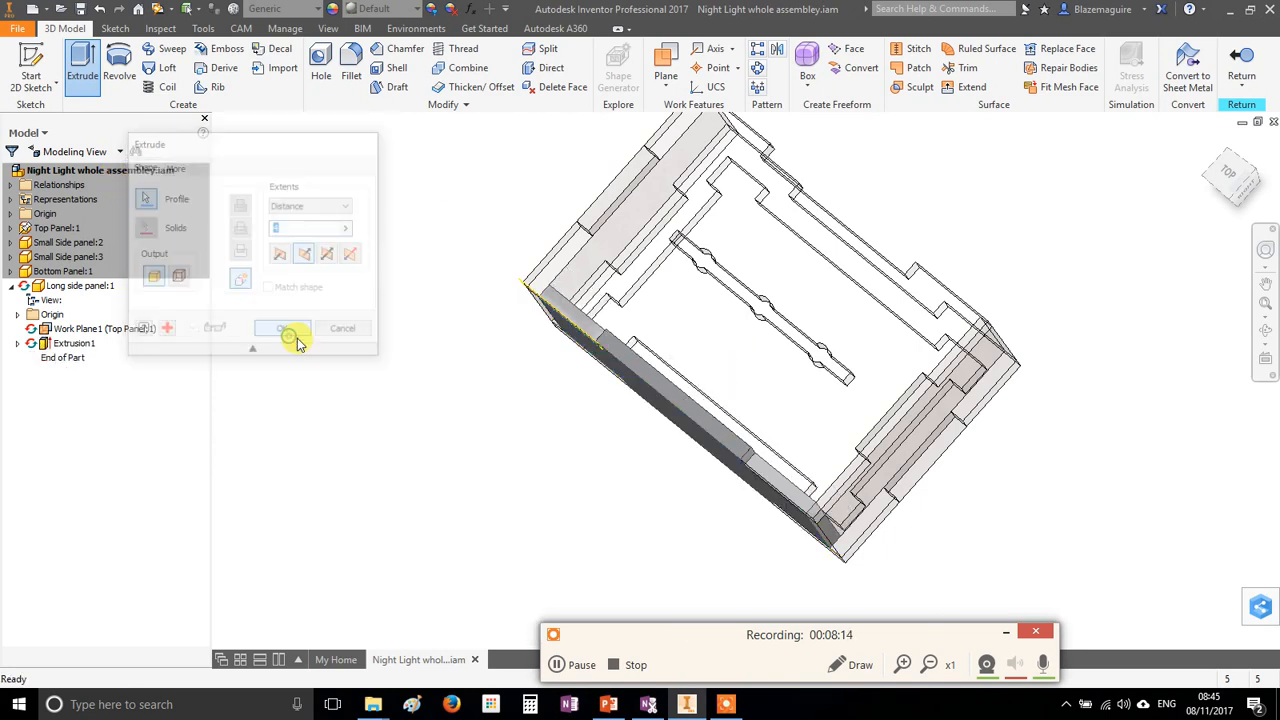
# - Give the long side panel a White Oak - Natural Medium appearance and return to the whole assembly
pyautogui.keyDown('shift'); pyautogui.moveTo(474, 428); pyautogui.dragTo(609, 434, button='middle'); pyautogui.keyUp('shift')
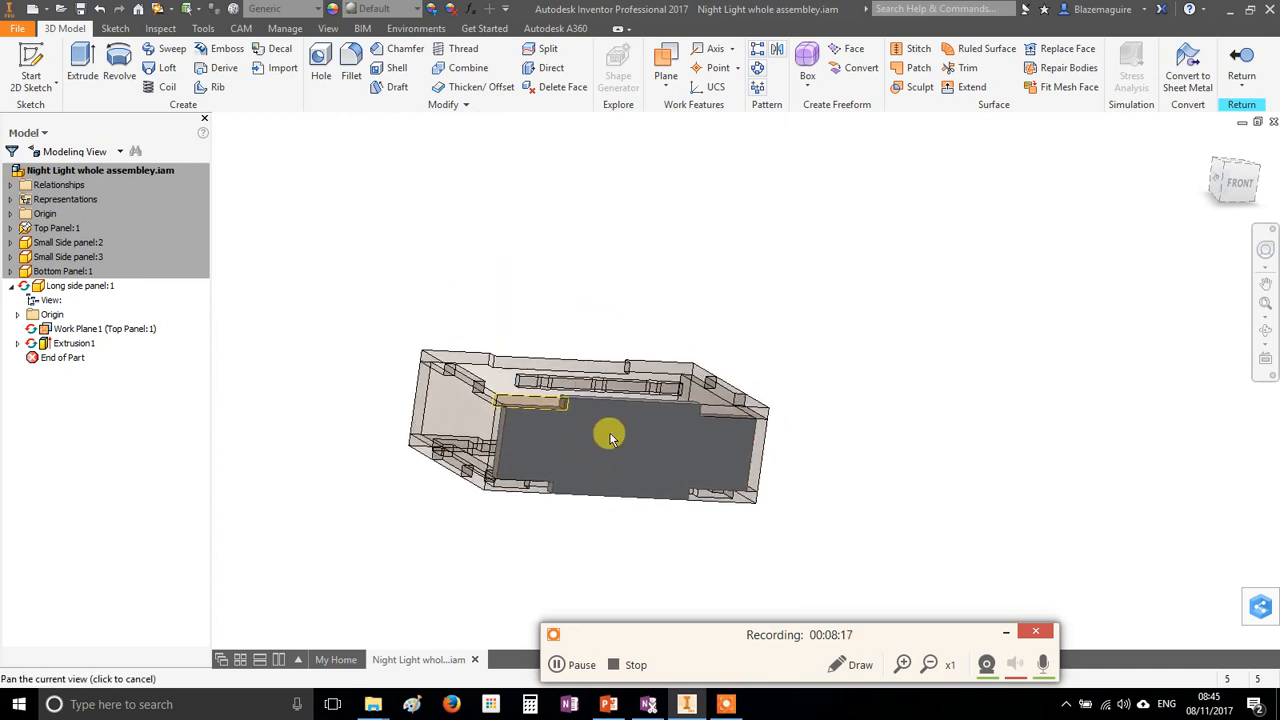
pyautogui.click(416, 12)
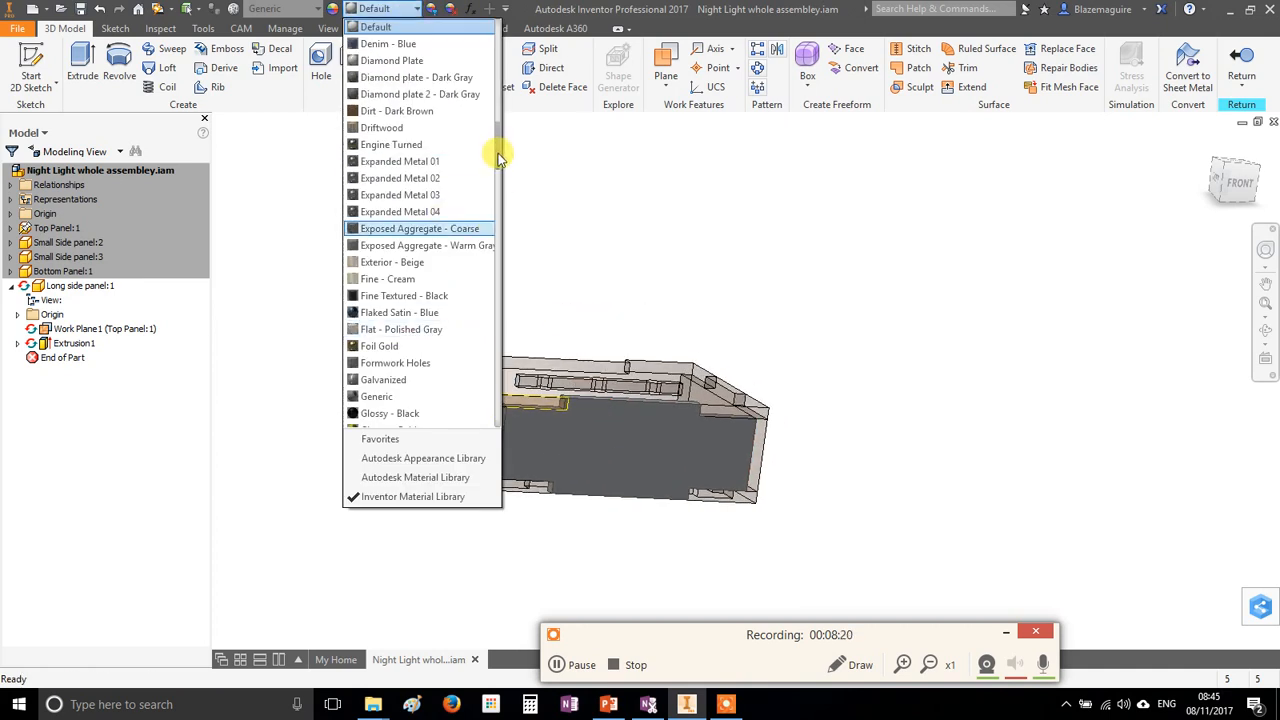
pyautogui.scroll(-2, 498, 153)
pyautogui.scroll(-20, 497, 340)
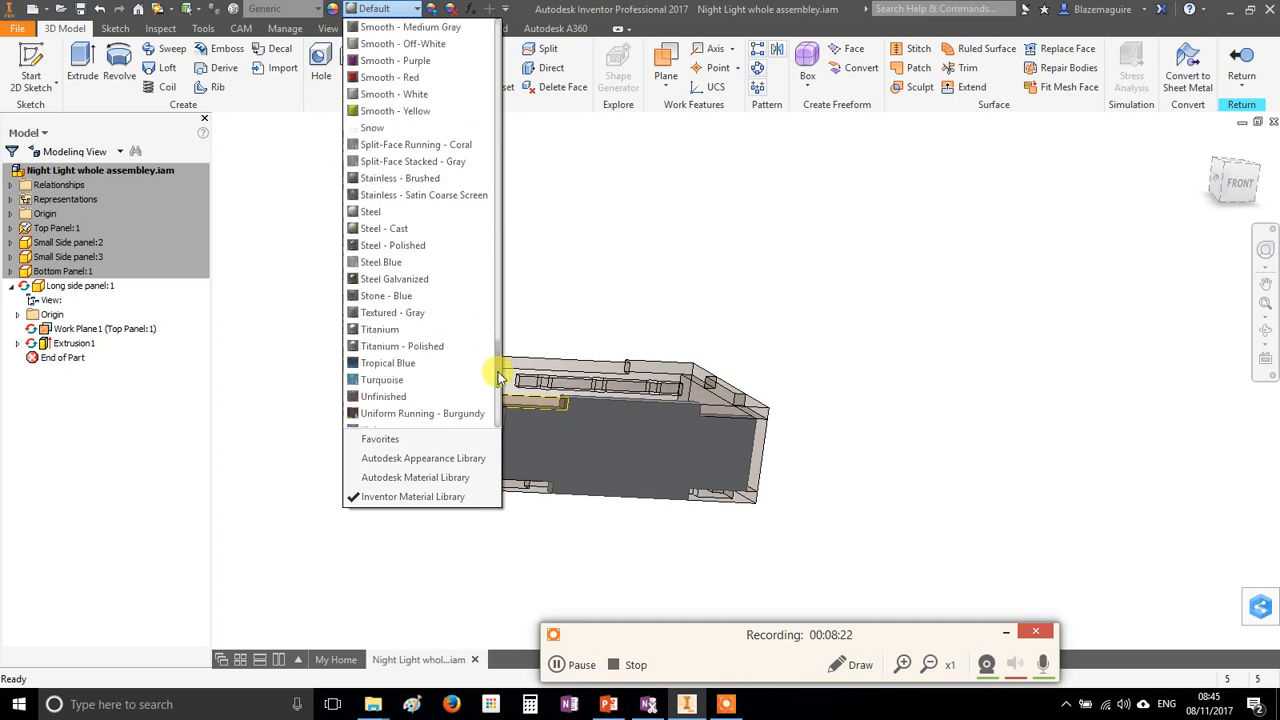
pyautogui.scroll(-4, 503, 393)
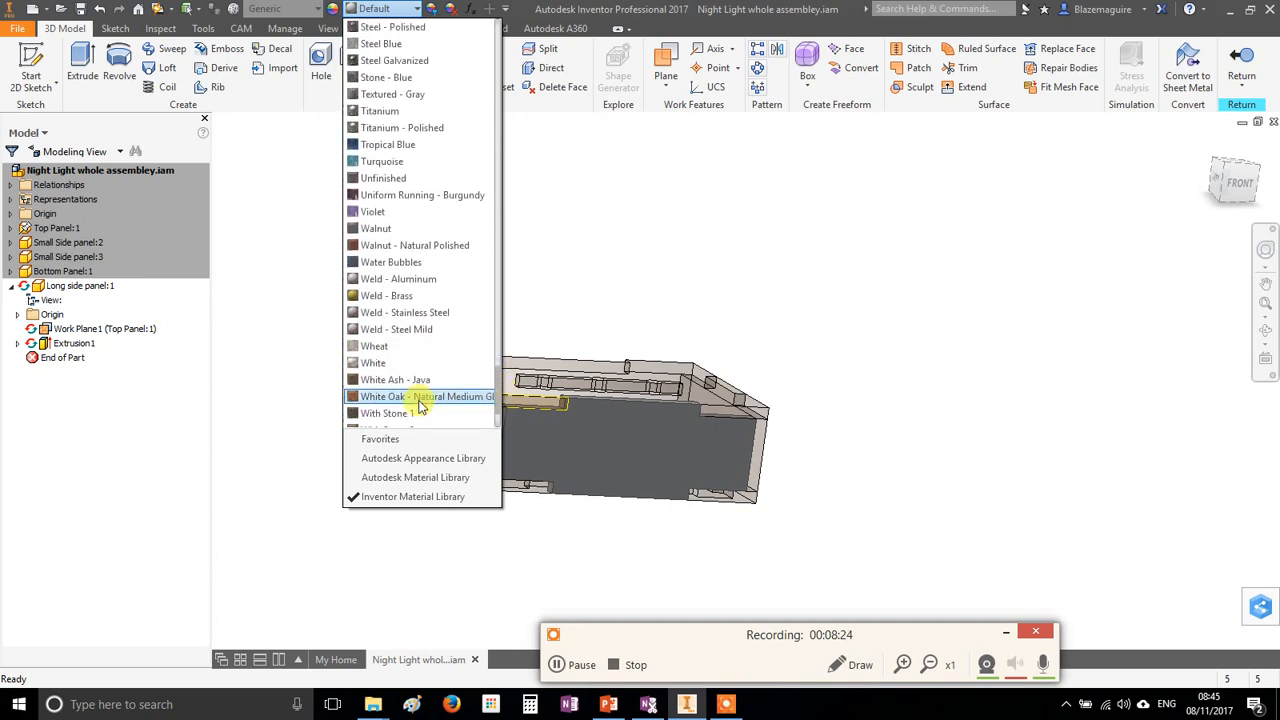
pyautogui.click(420, 398)
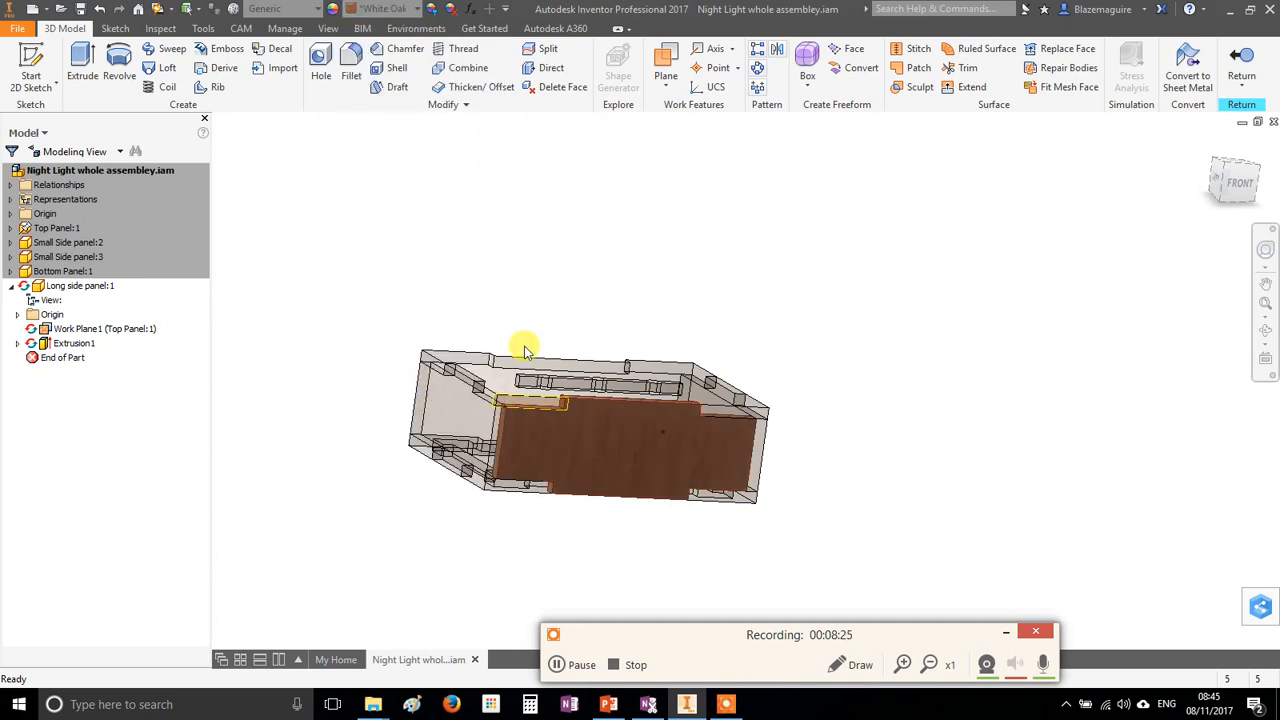
pyautogui.click(1241, 62)
# - Examine the long side panel's tab joints and its work plane on the box from several angles
pyautogui.keyDown('shift'); pyautogui.moveTo(943, 391); pyautogui.dragTo(674, 331, button='middle'); pyautogui.keyUp('shift')
pyautogui.scroll(3, 620, 452)
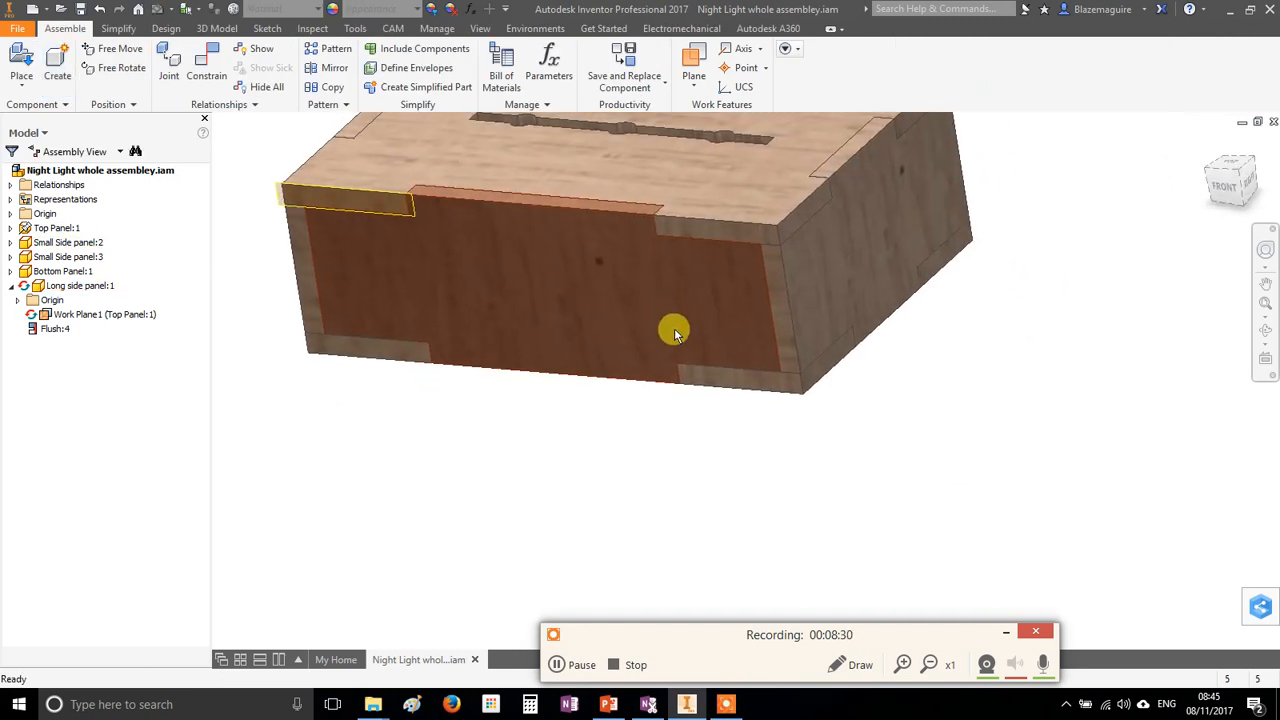
pyautogui.scroll(-3, 620, 310)
pyautogui.keyDown('shift'); pyautogui.moveTo(597, 306); pyautogui.dragTo(571, 394, button='middle'); pyautogui.keyUp('shift')
pyautogui.scroll(4, 529, 317)
pyautogui.scroll(-4, 730, 400)
pyautogui.scroll(3, 770, 408)
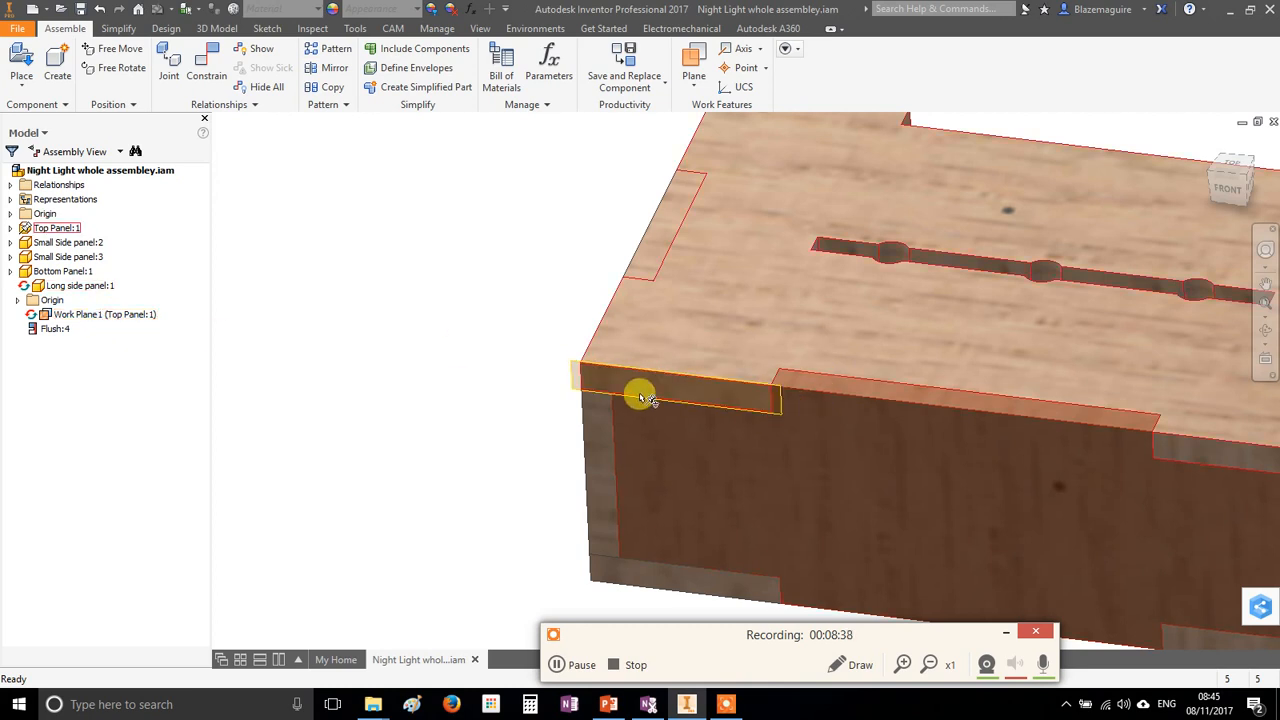
pyautogui.scroll(-3, 693, 422)
pyautogui.keyDown('shift'); pyautogui.moveTo(780, 400); pyautogui.dragTo(847, 415, button='middle'); pyautogui.keyUp('shift')
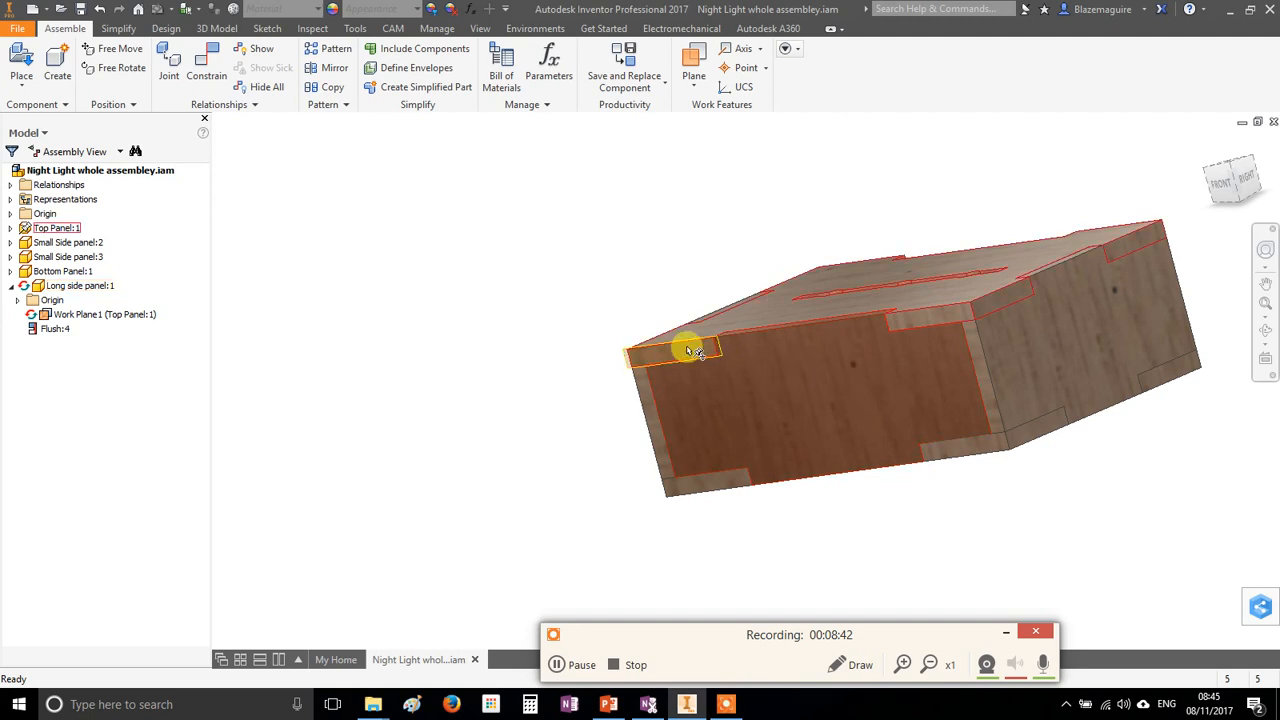
pyautogui.keyDown('shift'); pyautogui.moveTo(967, 416); pyautogui.dragTo(733, 410, button='middle'); pyautogui.keyUp('shift')
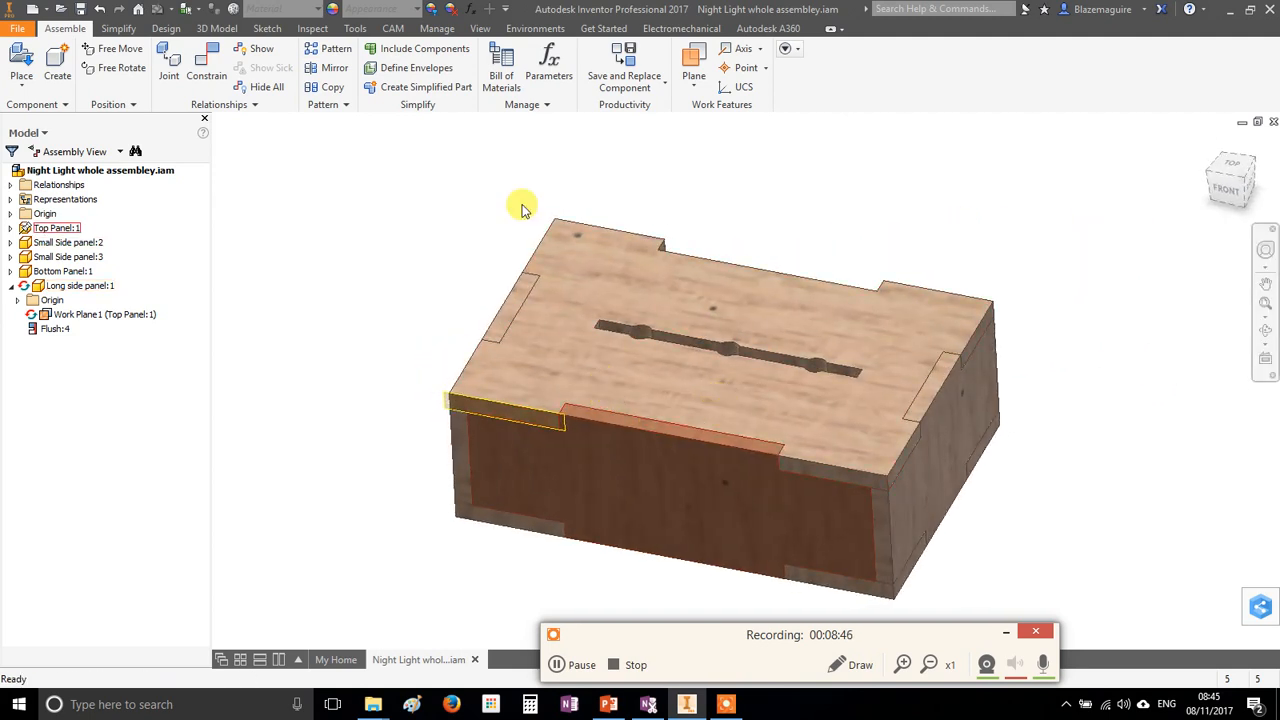
# - Hide all work features in the assembly
pyautogui.click(480, 28)
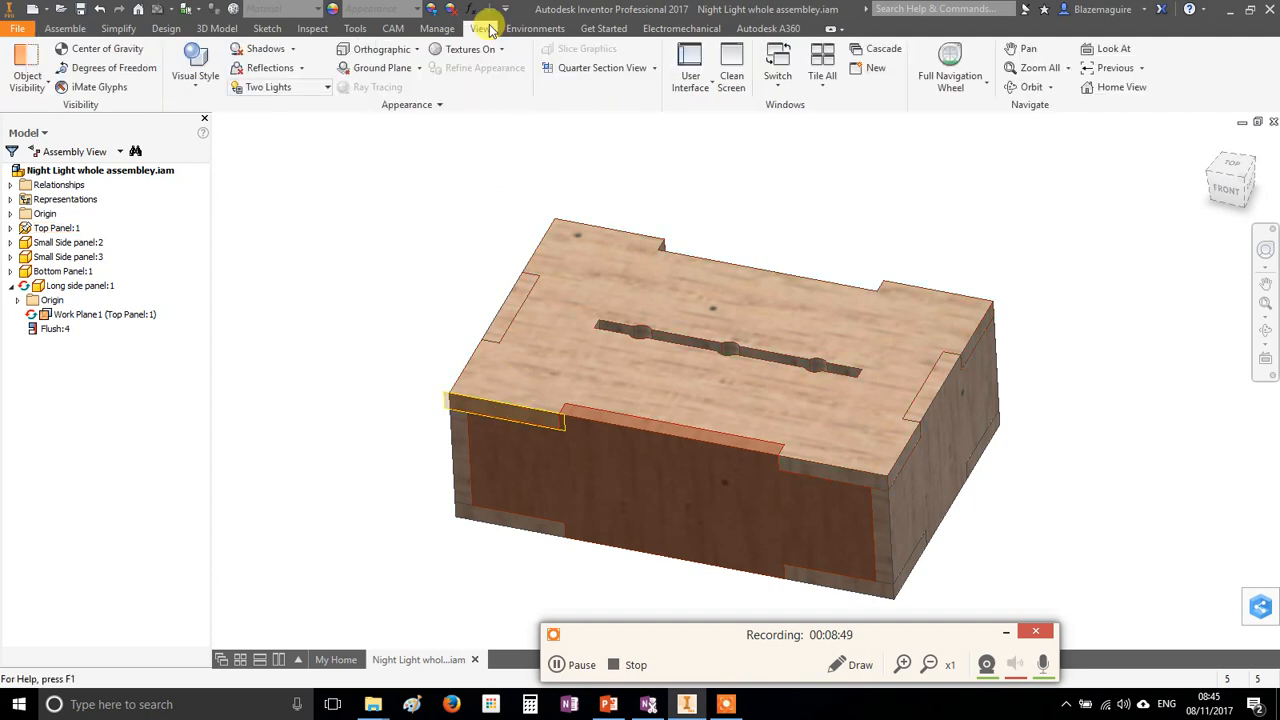
pyautogui.click(40, 90)
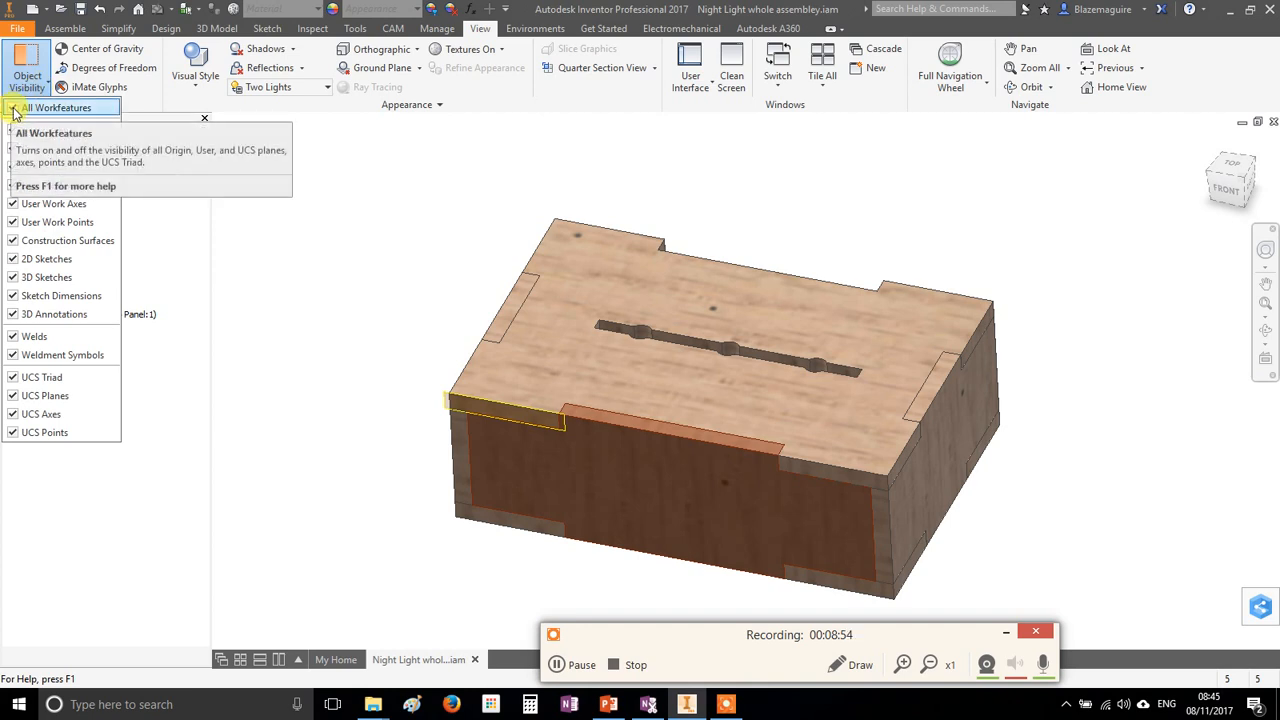
pyautogui.click(20, 110)
pyautogui.click(354, 236)
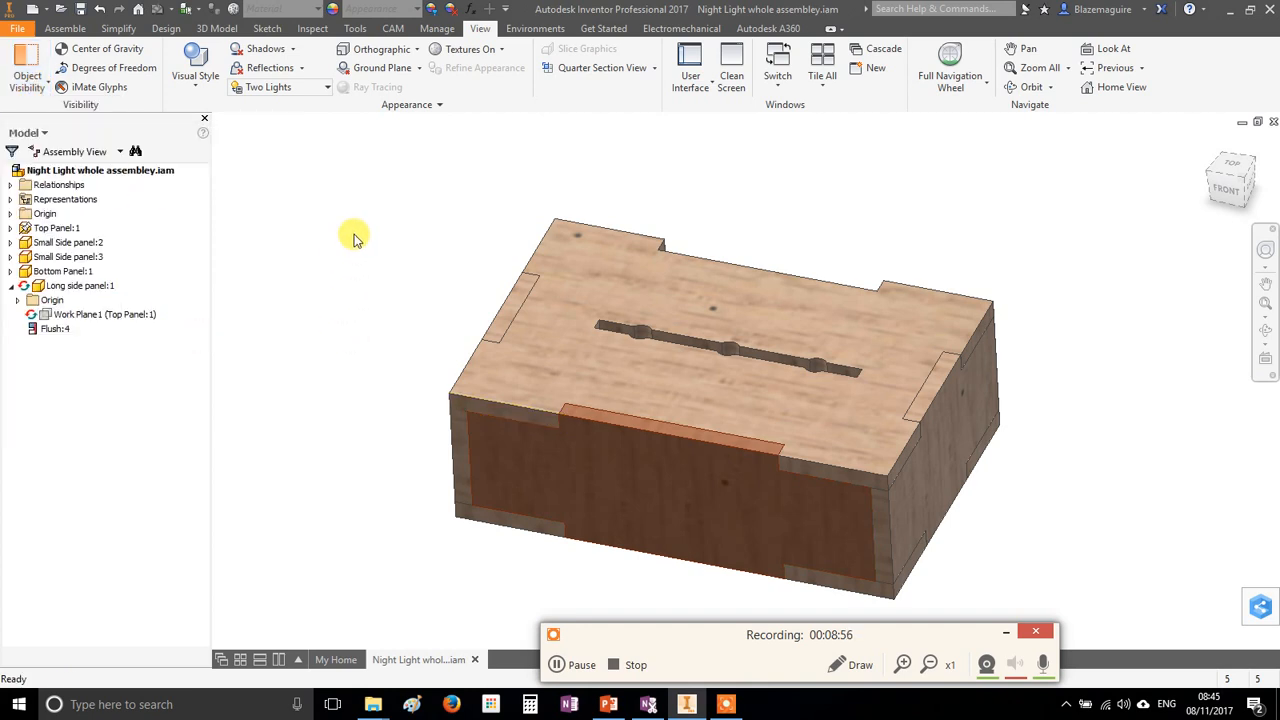
# - Copy the long side panel and paste a second instance into the assembly
pyautogui.keyDown('shift'); pyautogui.moveTo(948, 430); pyautogui.dragTo(776, 360, button='middle'); pyautogui.keyUp('shift')
pyautogui.scroll(2, 769, 358)
pyautogui.keyDown('shift'); pyautogui.moveTo(518, 402); pyautogui.dragTo(667, 412, button='middle'); pyautogui.keyUp('shift')
pyautogui.moveTo(1045, 395); pyautogui.dragTo(690, 408, button='middle')
pyautogui.click(630, 360)
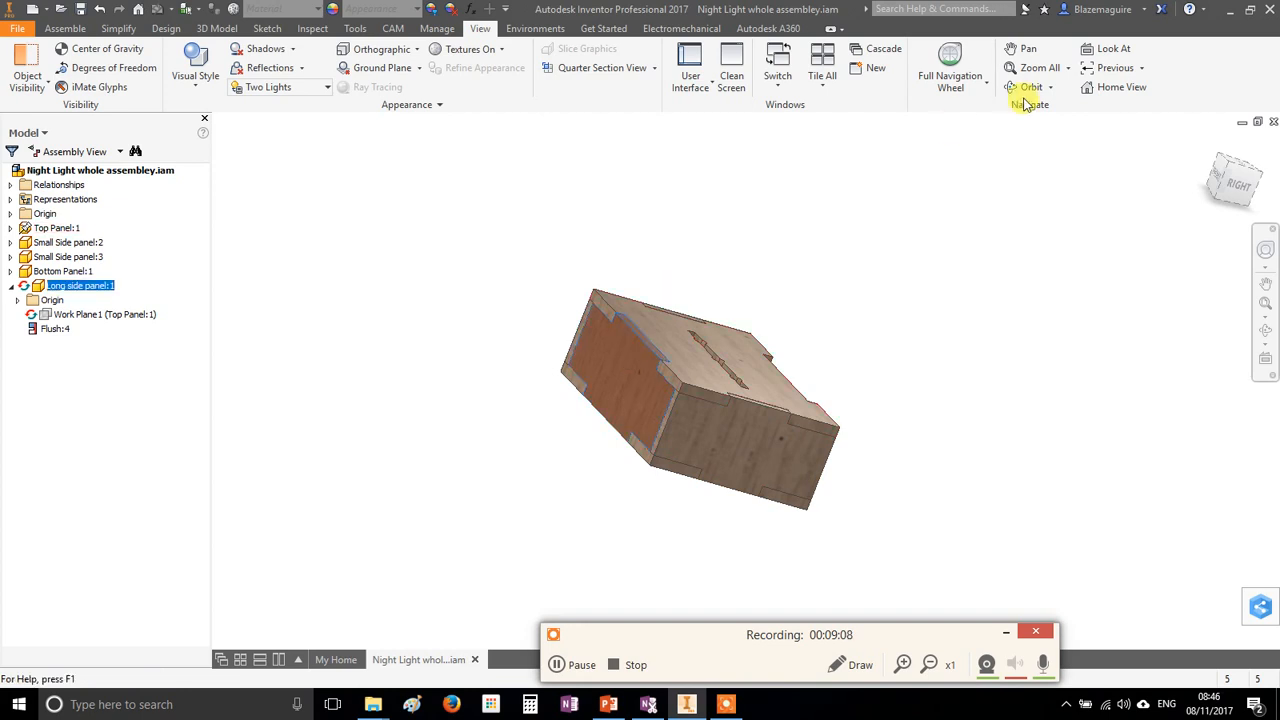
pyautogui.rightClick(599, 347)
pyautogui.click(582, 261)
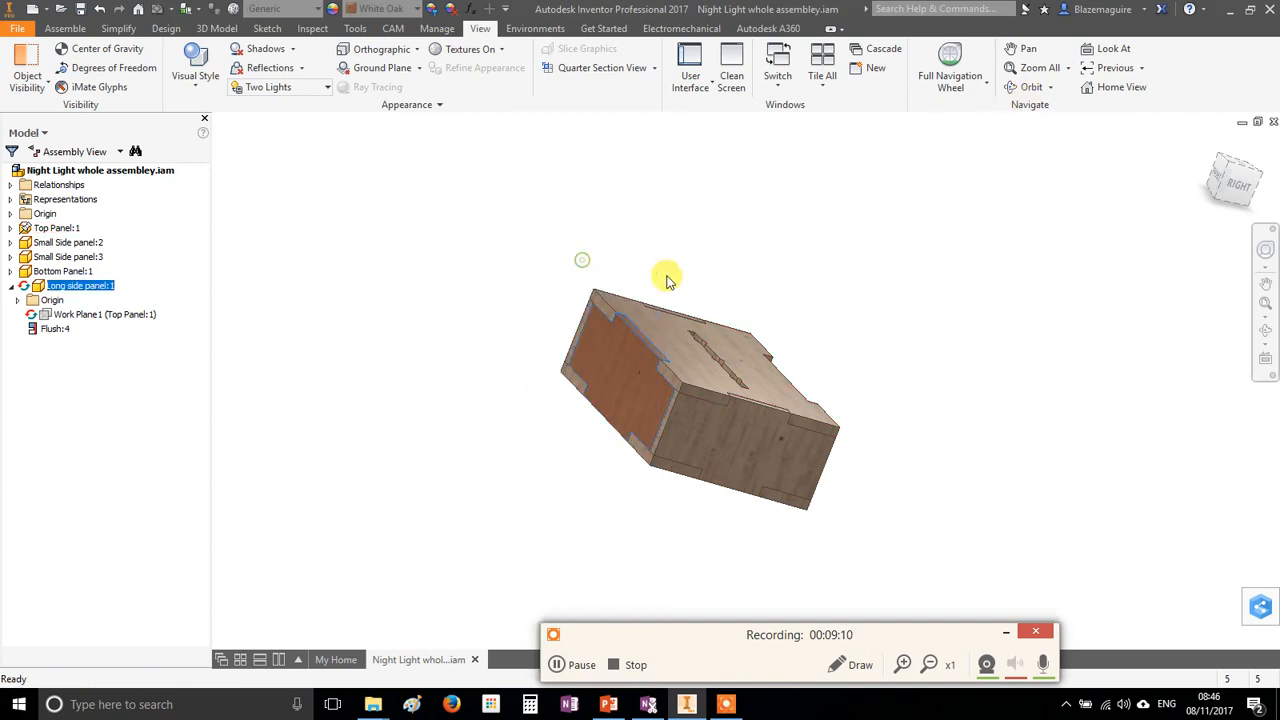
pyautogui.rightClick(918, 270)
pyautogui.click(932, 314)
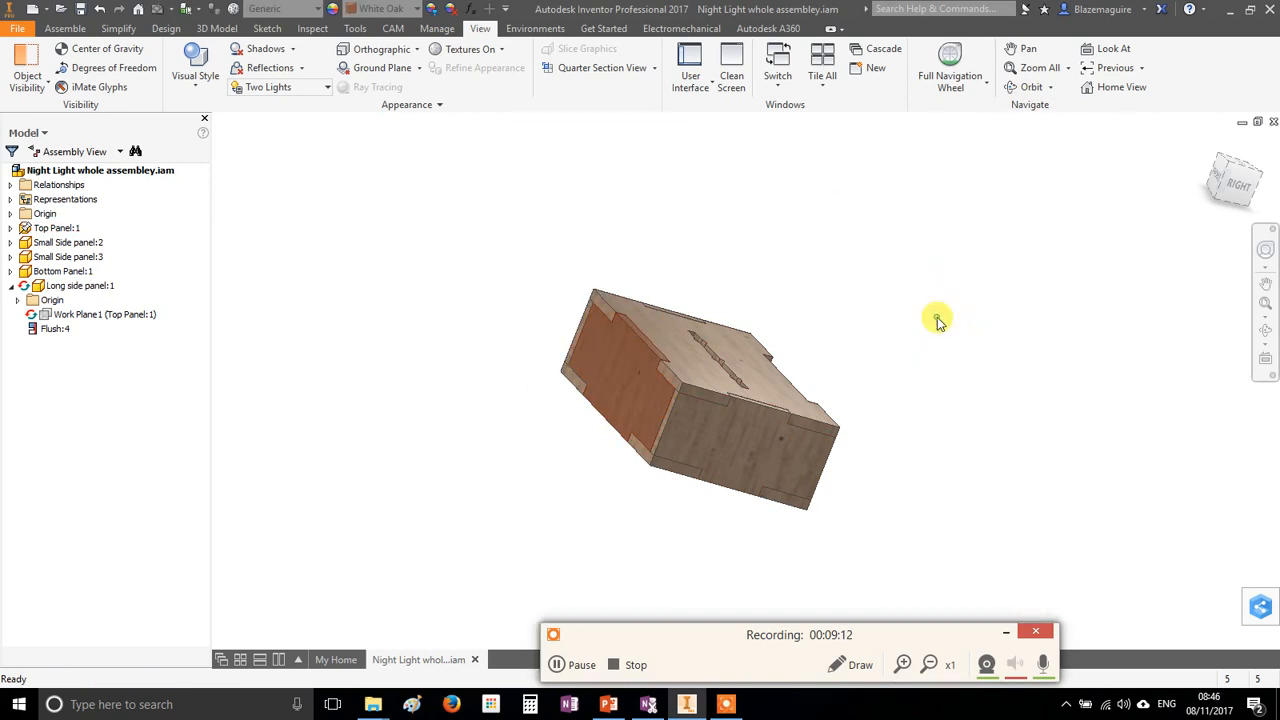
# - Mate the pasted long panel's inner face to the recessed face of the top panel's open notch with 0 mm offset
pyautogui.keyDown('shift'); pyautogui.moveTo(982, 429); pyautogui.dragTo(811, 381, button='middle'); pyautogui.keyUp('shift')
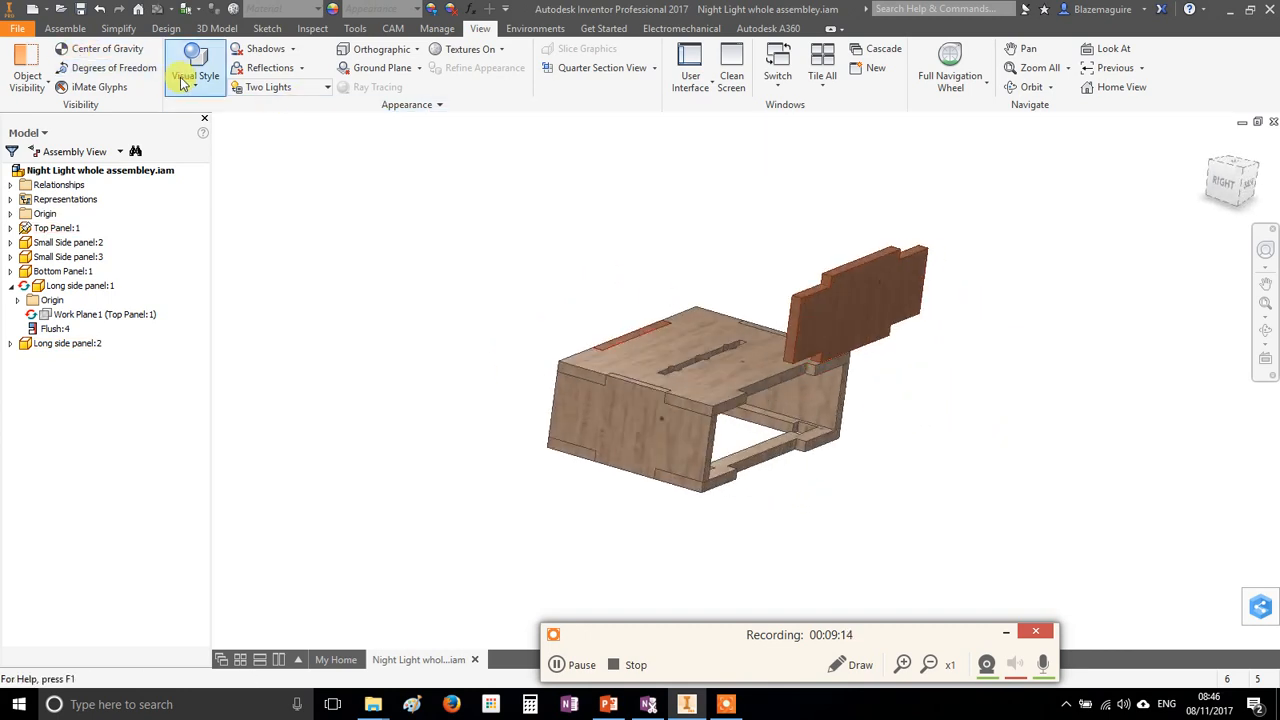
pyautogui.click(66, 28)
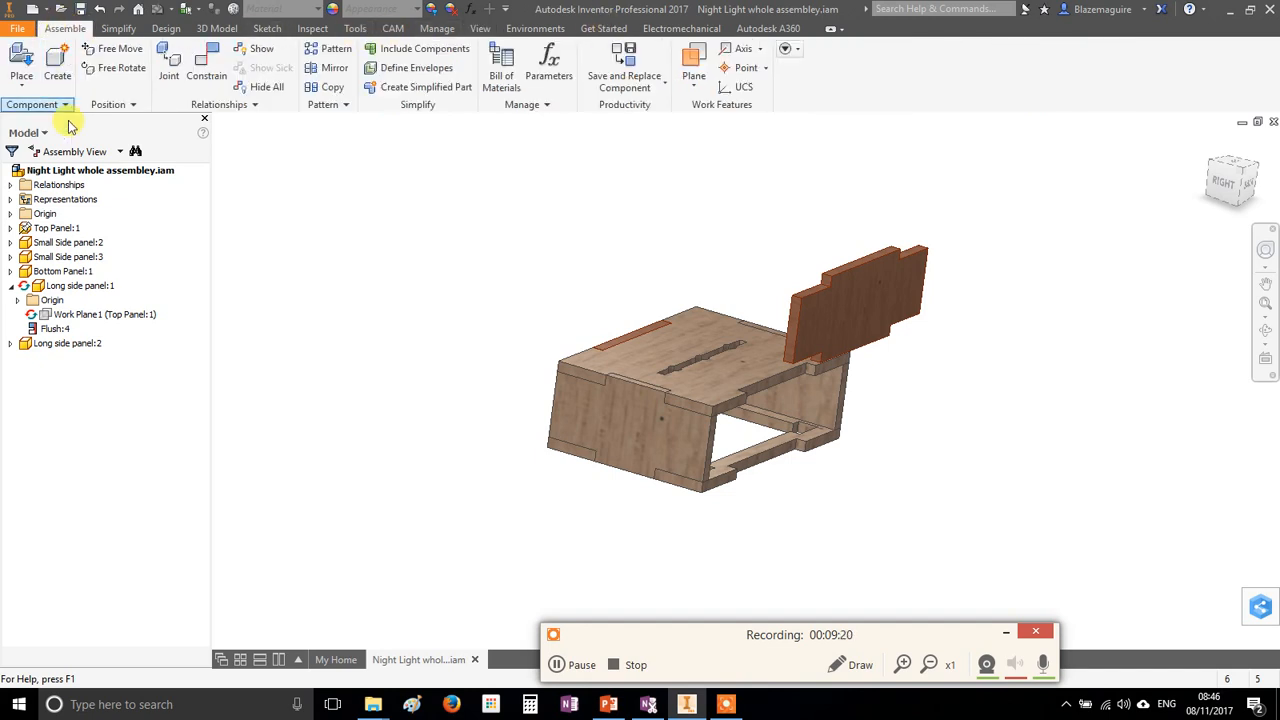
pyautogui.click(206, 66)
pyautogui.keyDown('shift'); pyautogui.moveTo(604, 368); pyautogui.dragTo(851, 271, button='middle'); pyautogui.keyUp('shift')
pyautogui.click(386, 259)
pyautogui.click(971, 282)
pyautogui.keyDown('shift'); pyautogui.moveTo(971, 282); pyautogui.dragTo(628, 292, button='middle'); pyautogui.keyUp('shift')
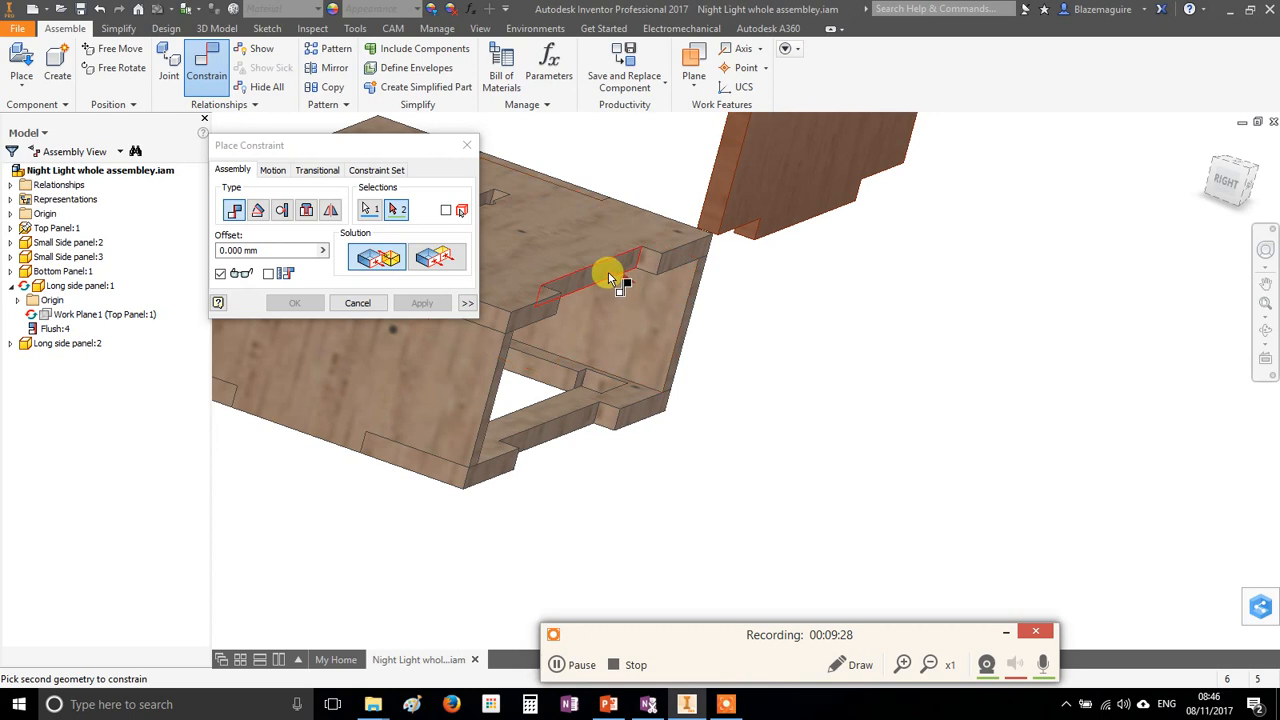
pyautogui.click(608, 271)
pyautogui.click(420, 308)
# - Mate the pasted panel's lower shoulder to the bottom panel's inner face, setting its height in the opening
pyautogui.keyDown('shift'); pyautogui.moveTo(777, 434); pyautogui.dragTo(880, 417, button='middle'); pyautogui.keyUp('shift')
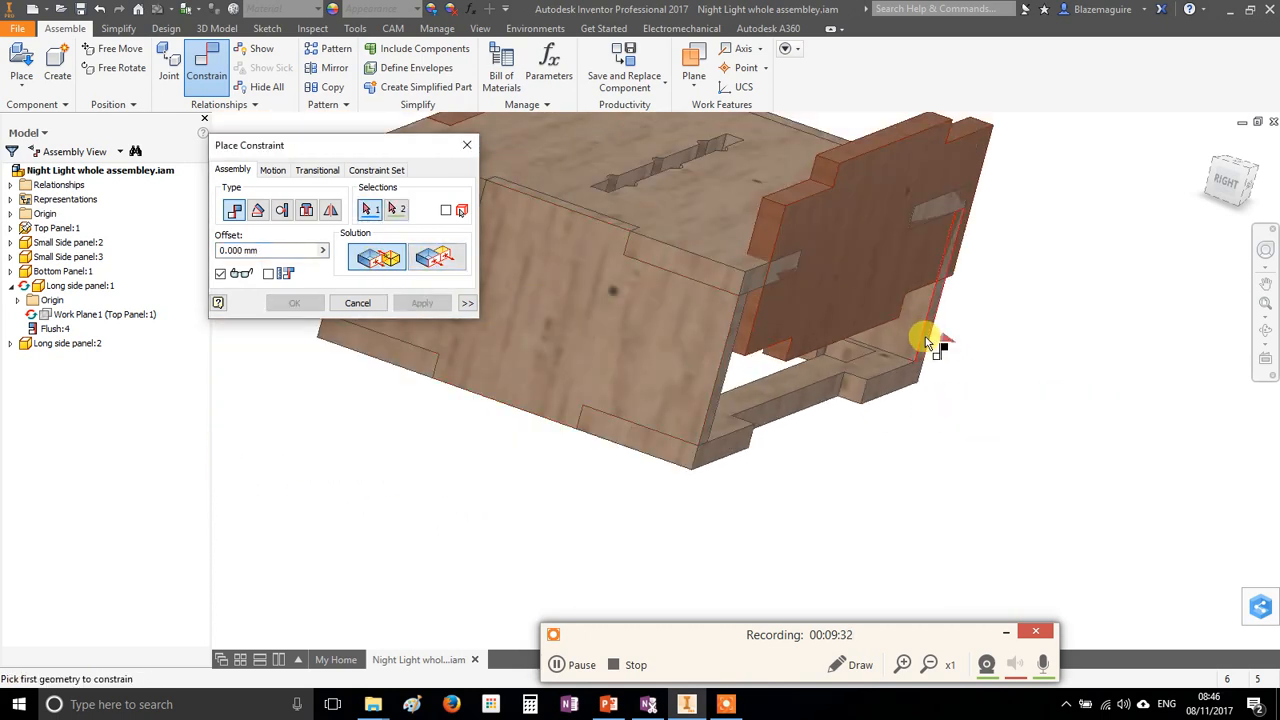
pyautogui.click(875, 370)
pyautogui.keyDown('shift'); pyautogui.moveTo(957, 434); pyautogui.dragTo(920, 334, button='middle'); pyautogui.keyUp('shift')
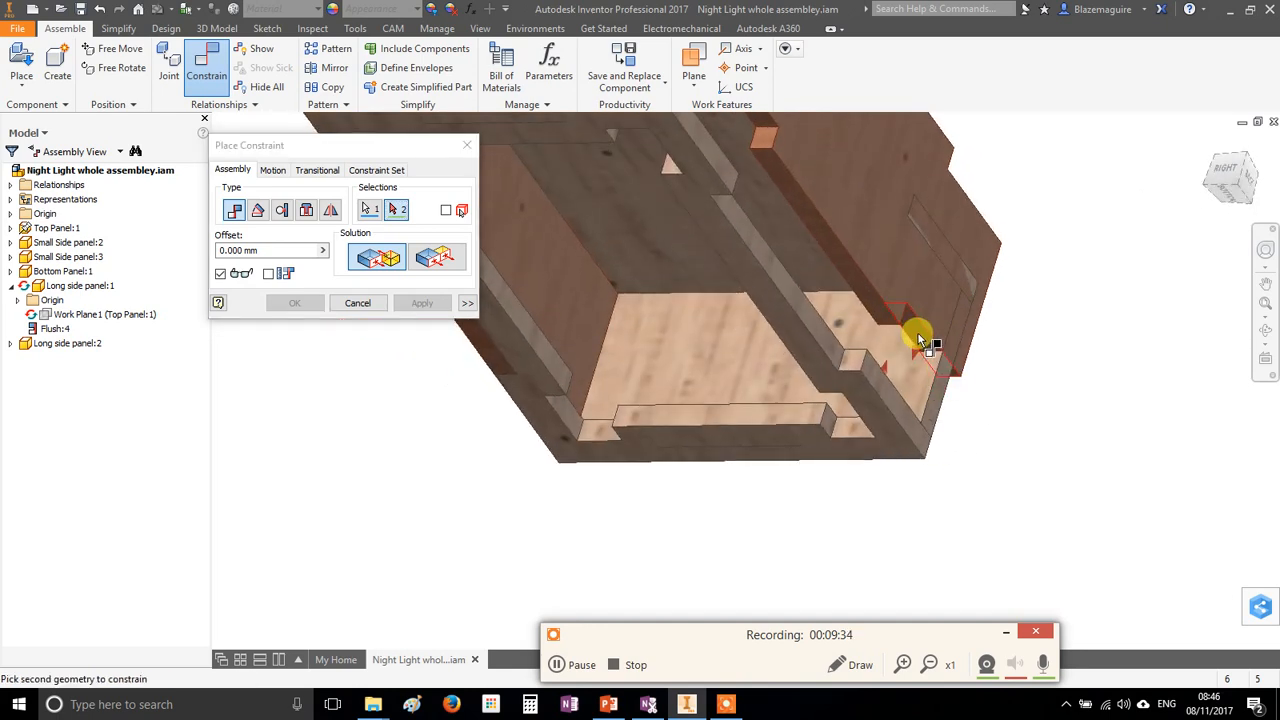
pyautogui.click(905, 322)
pyautogui.click(422, 302)
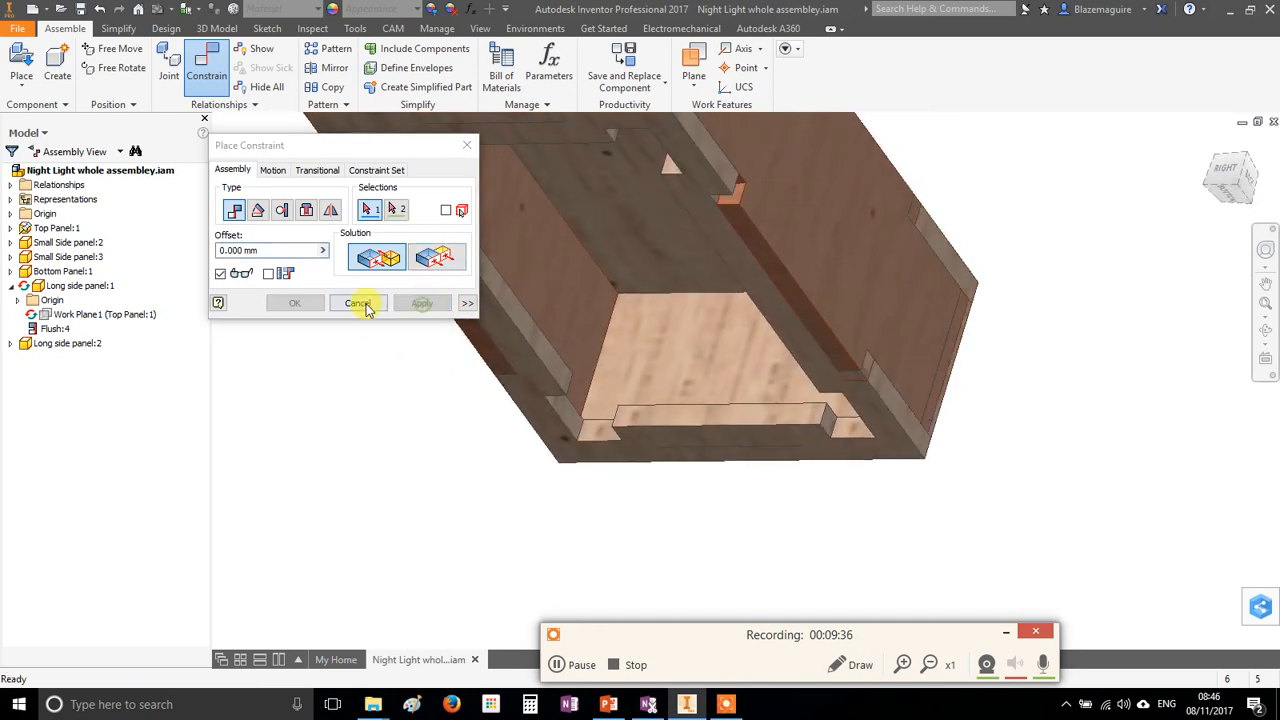
pyautogui.click(360, 303)
# - Mate the end of the pasted panel's lower tab to the side of the bottom panel's notch with 0 mm offset
pyautogui.keyDown('shift'); pyautogui.moveTo(363, 300); pyautogui.dragTo(733, 360, button='middle'); pyautogui.keyUp('shift')
pyautogui.moveTo(733, 360)
pyautogui.mouseDown()
pyautogui.moveTo(777, 400)
pyautogui.moveTo(748, 342)
pyautogui.moveTo(722, 345)
pyautogui.mouseUp()
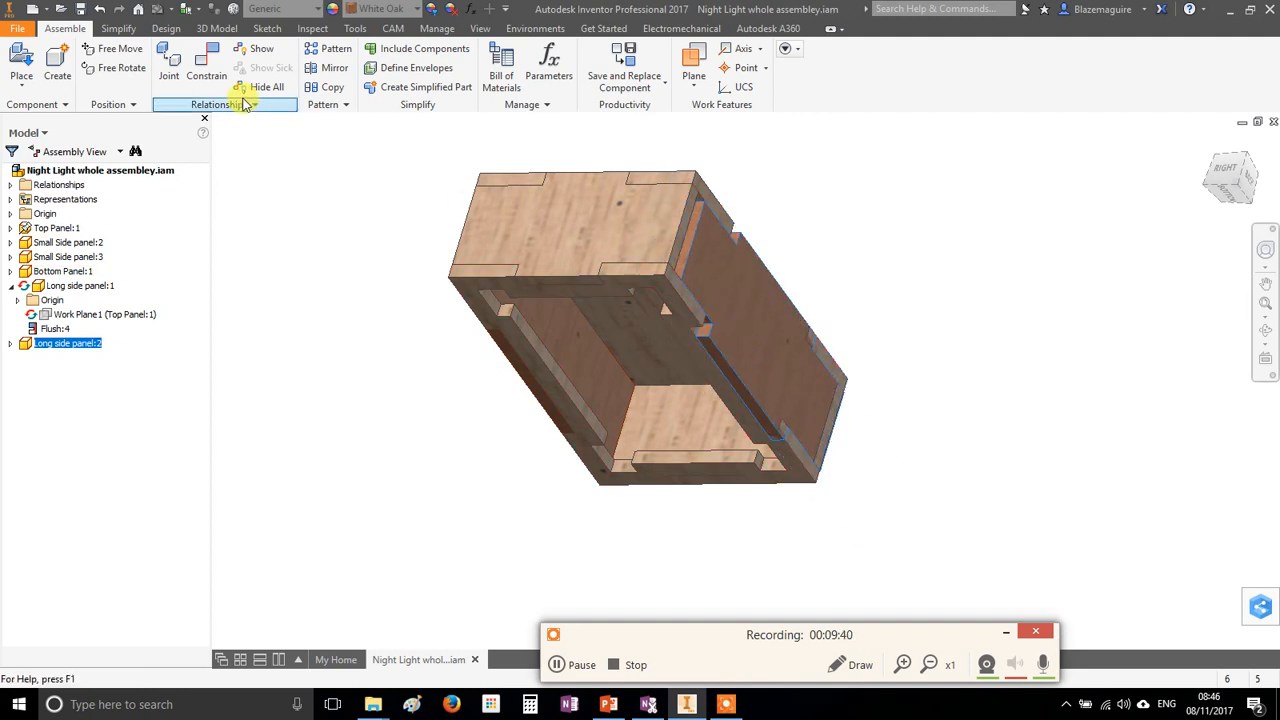
pyautogui.click(206, 70)
pyautogui.scroll(-3, 719, 295)
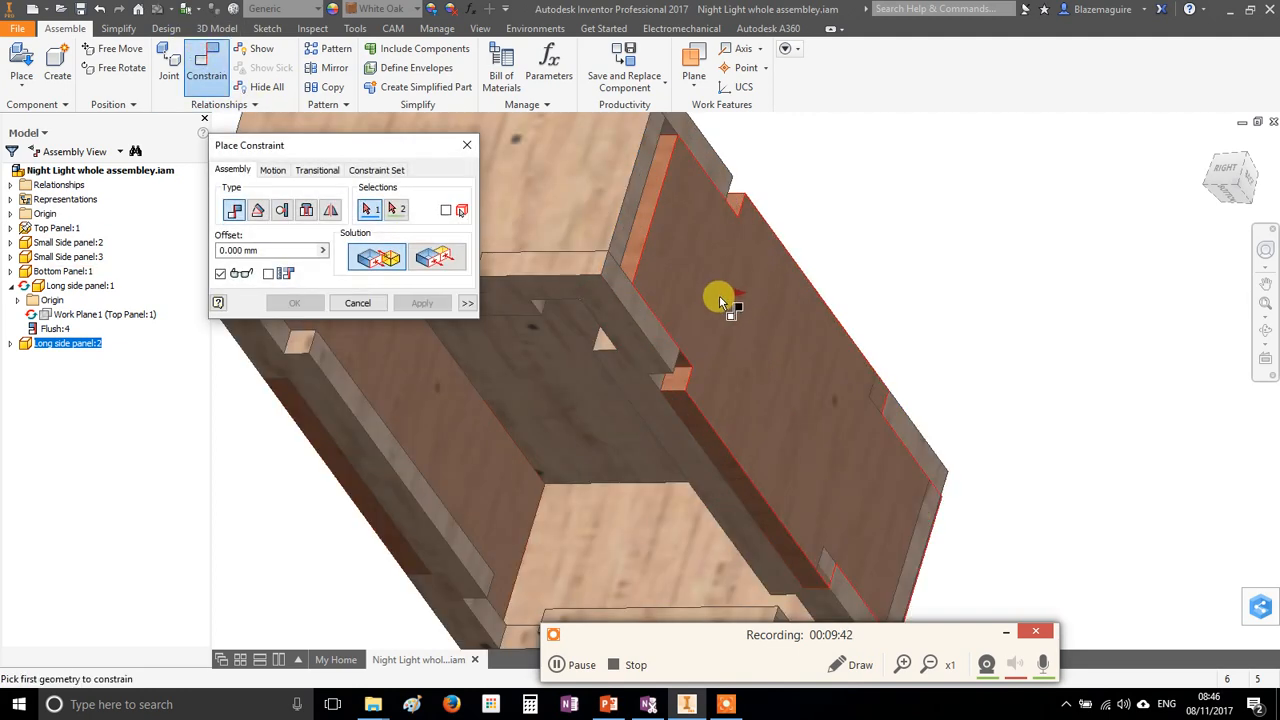
pyautogui.click(680, 383)
pyautogui.keyDown('shift'); pyautogui.moveTo(680, 383); pyautogui.dragTo(648, 325, button='middle'); pyautogui.keyUp('shift')
pyautogui.scroll(-3, 648, 325)
pyautogui.click(636, 355)
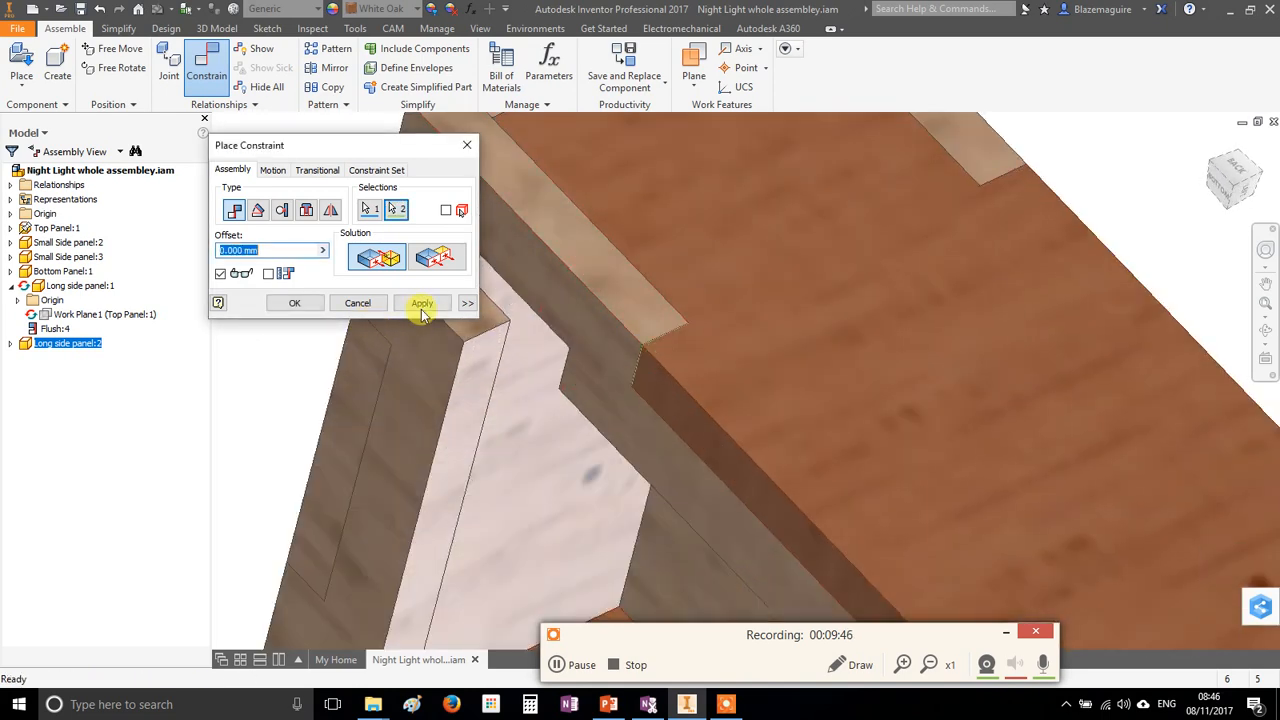
pyautogui.click(421, 304)
pyautogui.click(357, 303)
# - Examine the completed box from the top, sides and underside, checking how all the panels interlock
pyautogui.scroll(10, 490, 338)
pyautogui.keyDown('shift'); pyautogui.moveTo(490, 338); pyautogui.dragTo(560, 371, button='middle'); pyautogui.keyUp('shift')
pyautogui.keyDown('shift'); pyautogui.moveTo(486, 257); pyautogui.dragTo(738, 514, button='middle'); pyautogui.keyUp('shift')
pyautogui.moveTo(680, 477); pyautogui.dragTo(823, 389, button='middle')
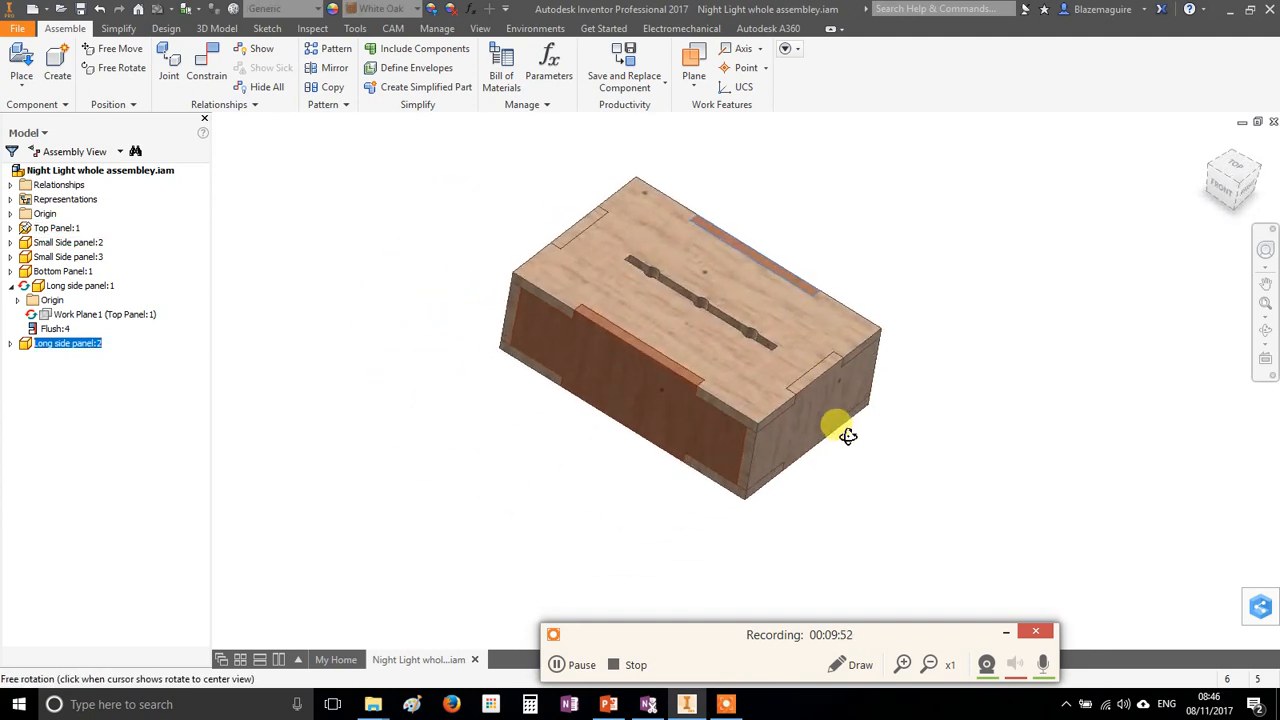
pyautogui.scroll(-3, 850, 390)
pyautogui.scroll(3, 847, 381)
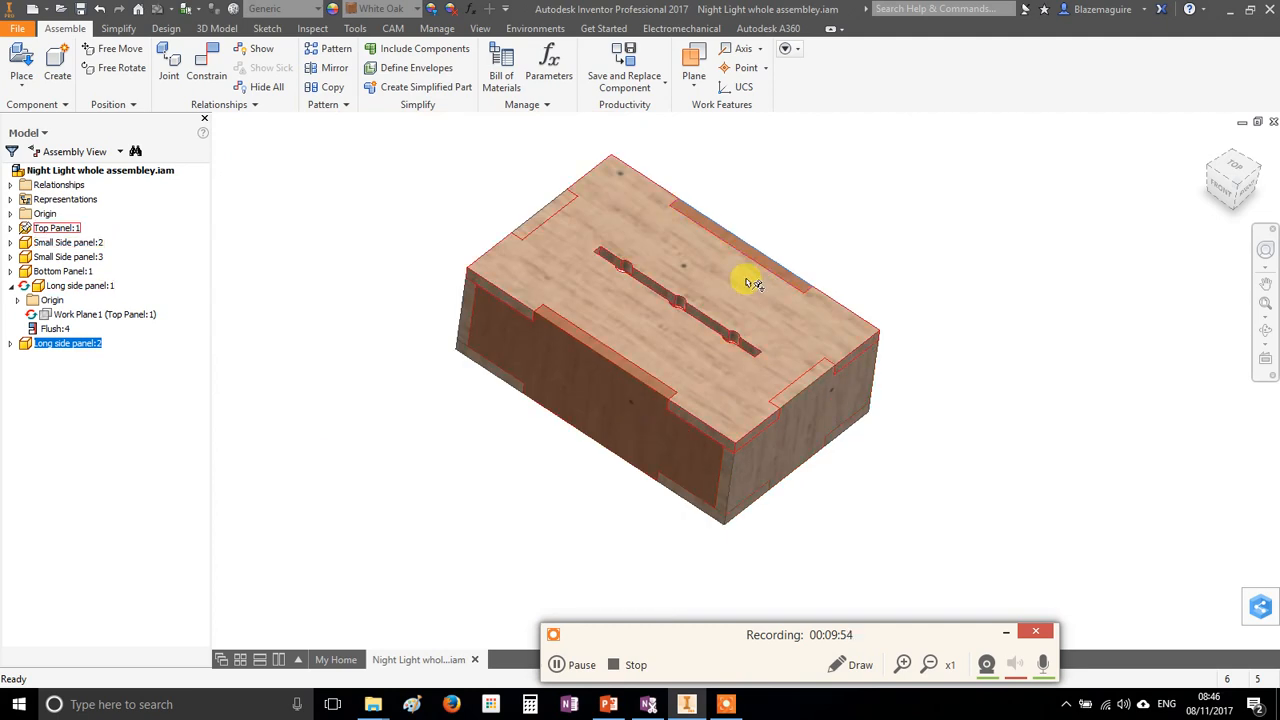
pyautogui.keyDown('shift'); pyautogui.moveTo(767, 456); pyautogui.dragTo(697, 377, button='middle'); pyautogui.keyUp('shift')
pyautogui.scroll(-2, 621, 460)
pyautogui.scroll(3, 829, 391)
pyautogui.scroll(-4, 834, 389)
pyautogui.keyDown('shift'); pyautogui.moveTo(855, 292); pyautogui.dragTo(775, 302, button='middle'); pyautogui.keyUp('shift')
pyautogui.keyDown('shift'); pyautogui.moveTo(921, 477); pyautogui.dragTo(845, 371, button='middle'); pyautogui.keyUp('shift')
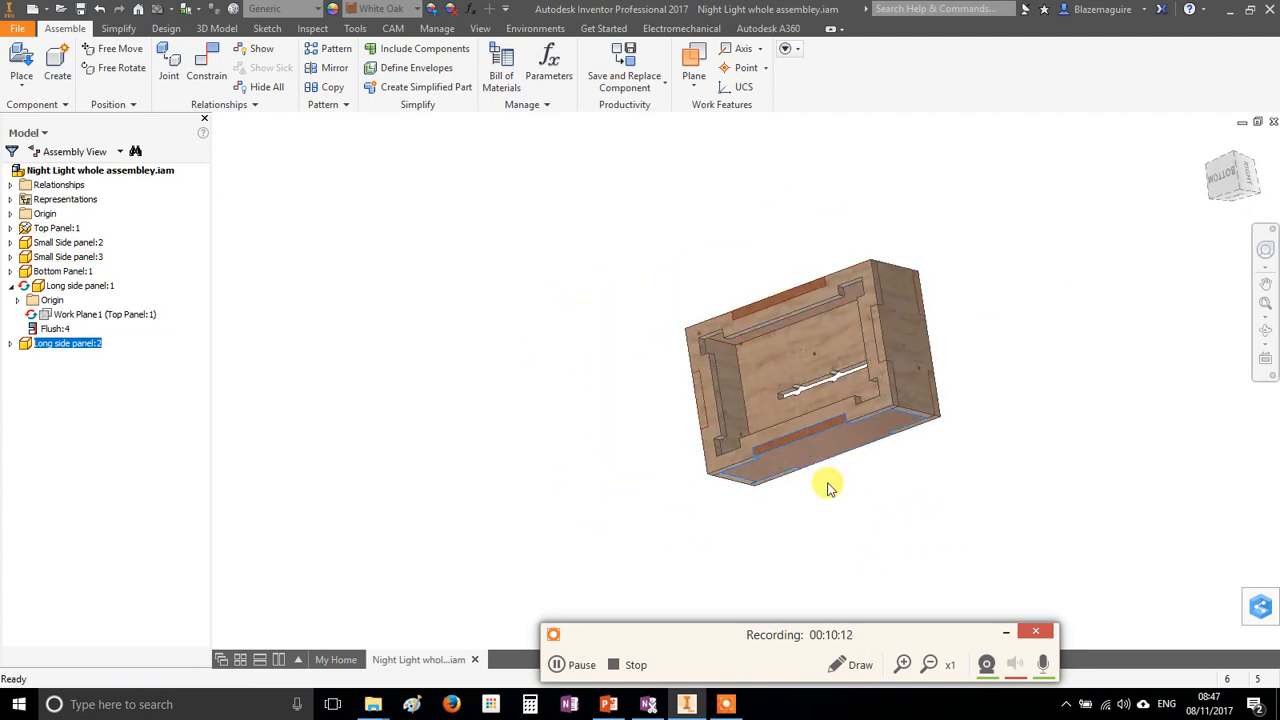